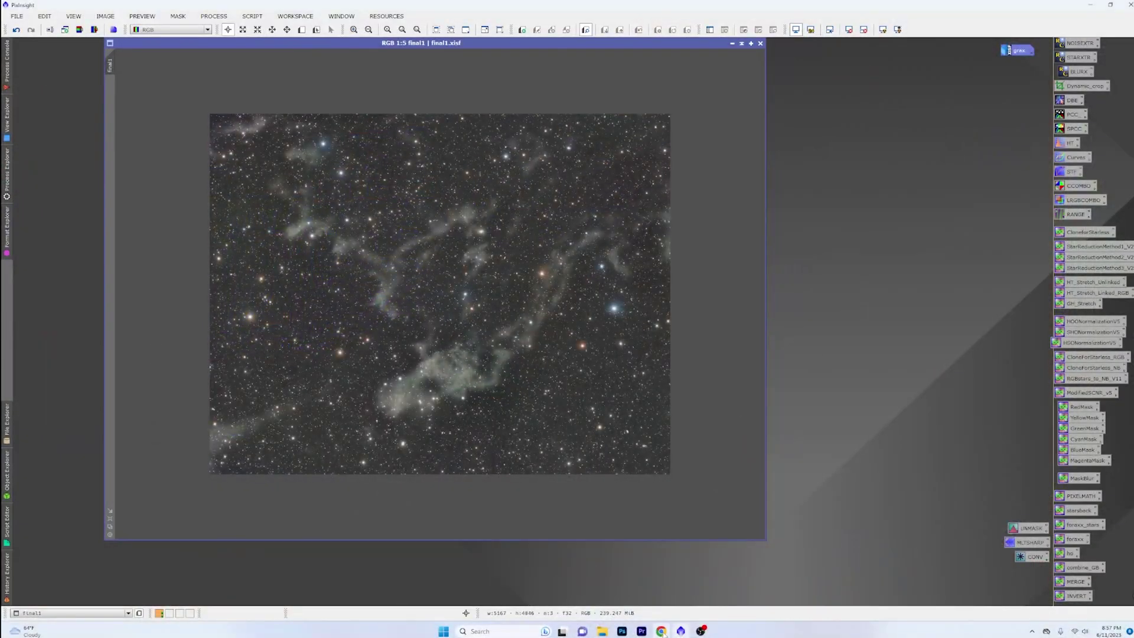
Step: In Chrome's AstroBin gallery, open the annotated LBN406 image page
left_click(662, 631)
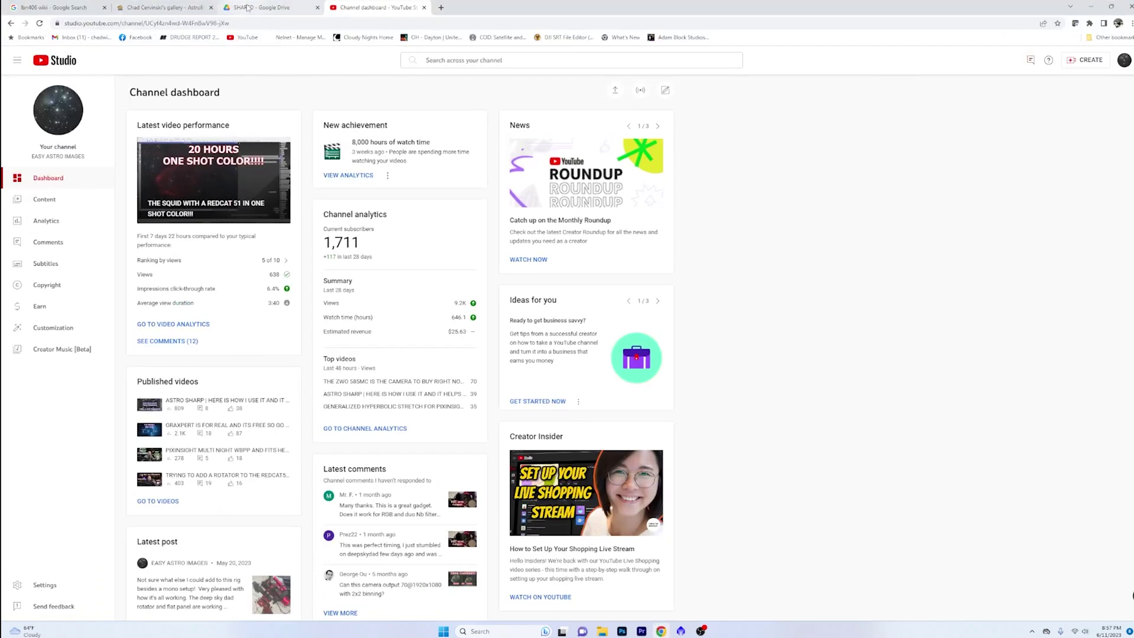
left_click(162, 9)
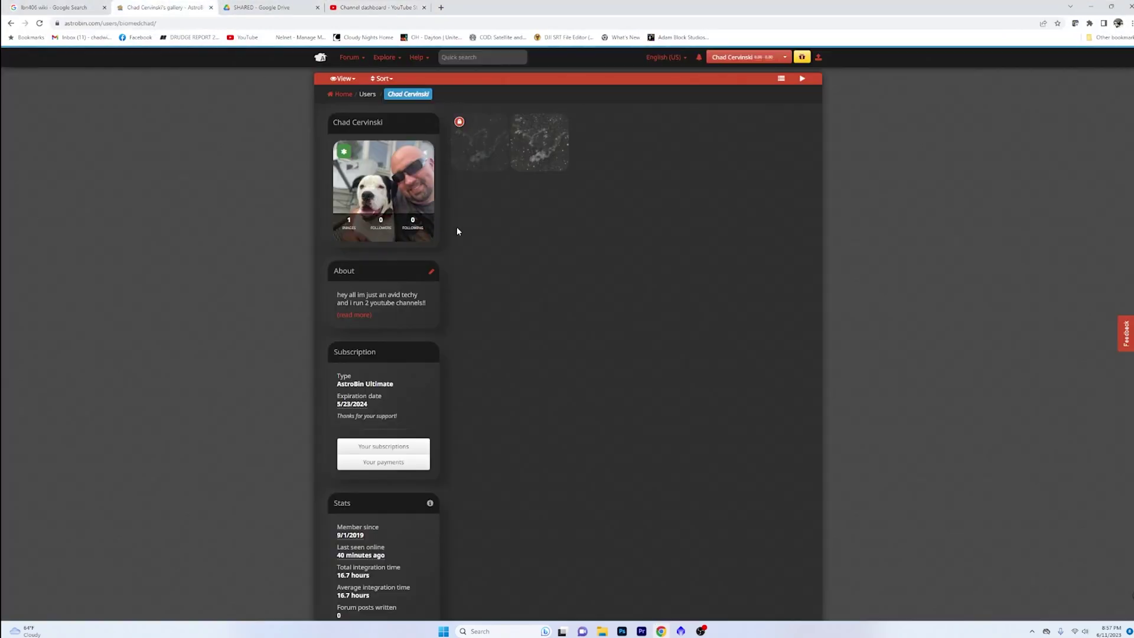
left_click(526, 152)
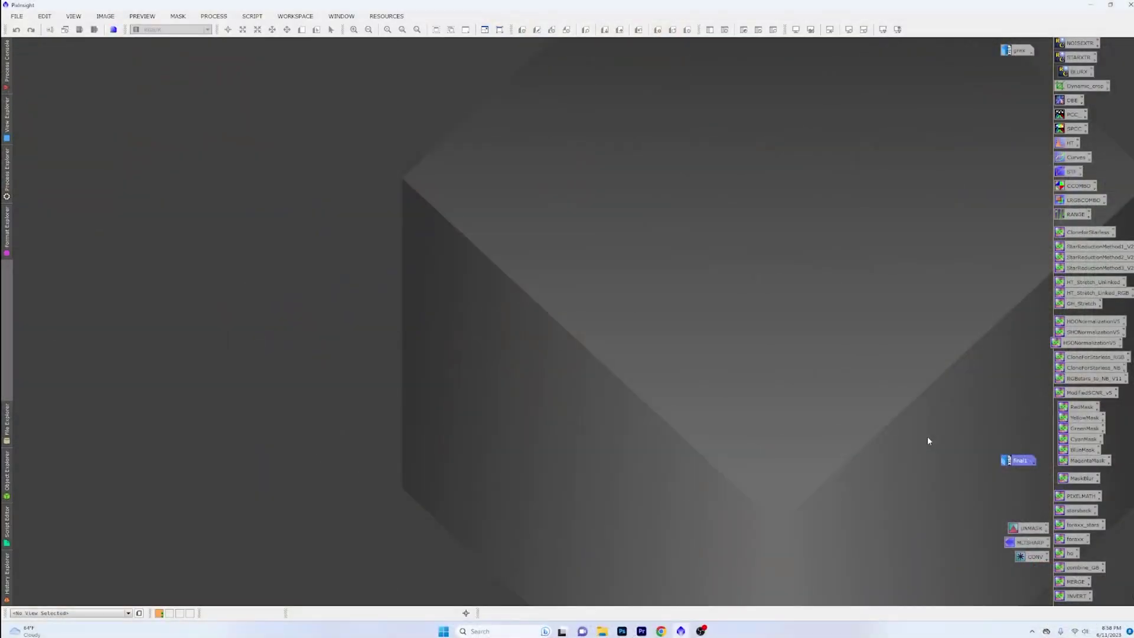
Step: Restore grax.xisf from its icon, then move and enlarge its window
double_click(1014, 51)
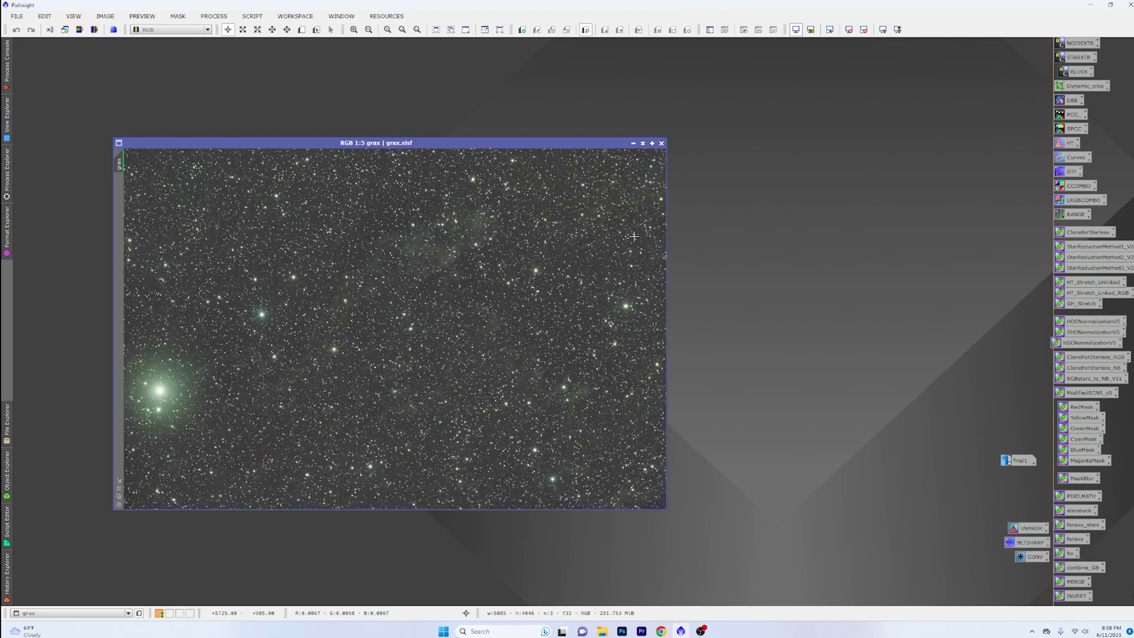
left_click_drag(471, 142, 522, 105)
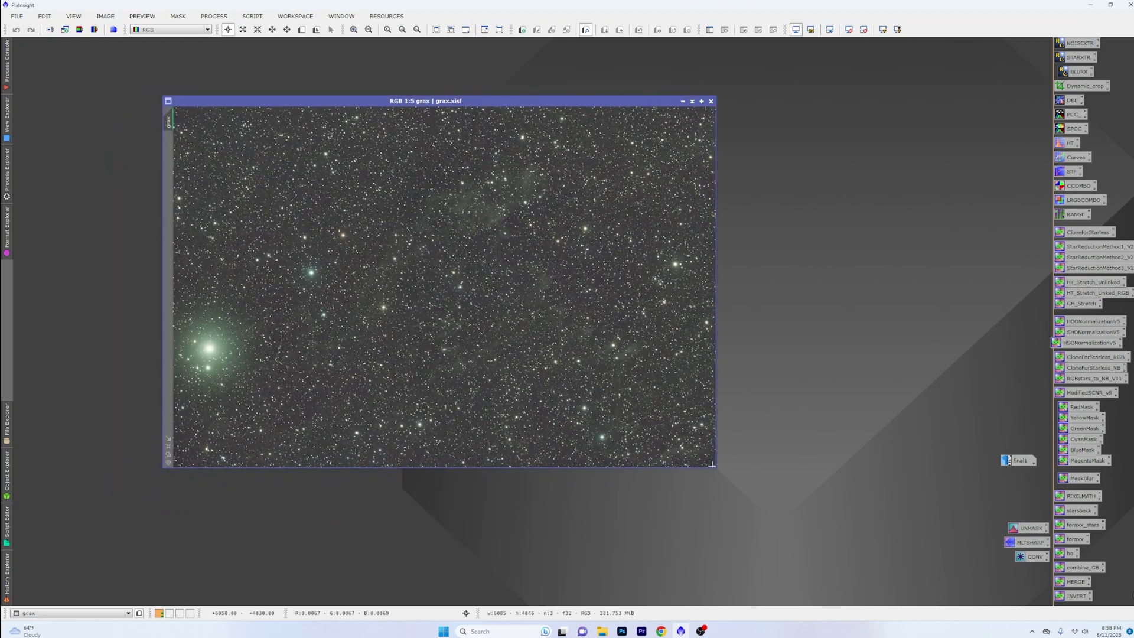
left_click_drag(711, 464, 837, 549)
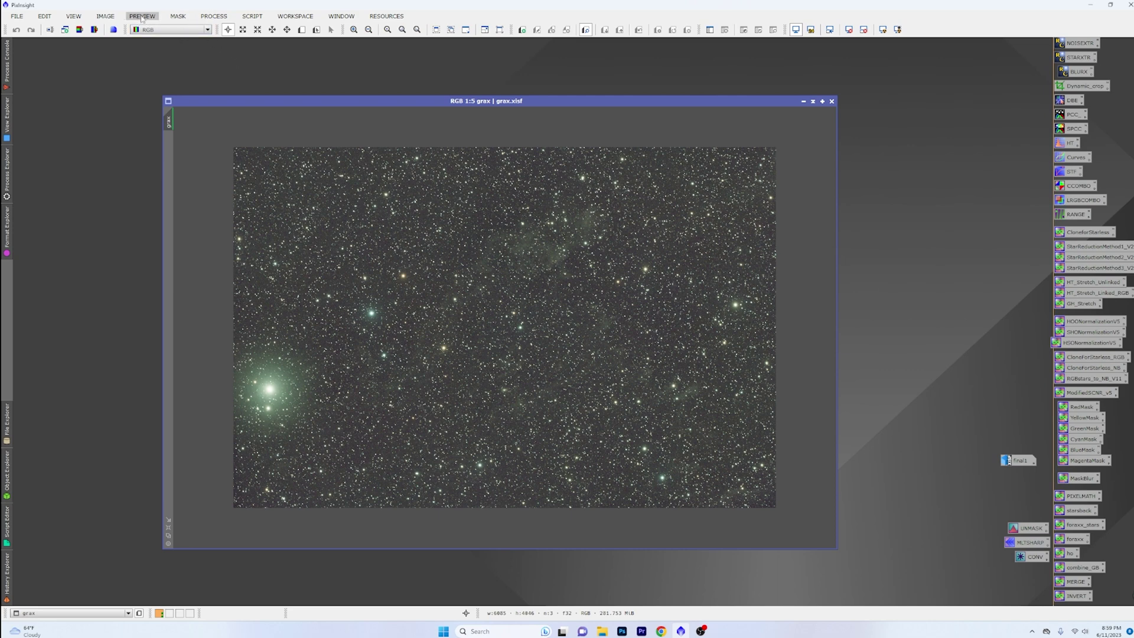
Step: Rotate the grax image 180° from the Image > Geometry menu
left_click(105, 16)
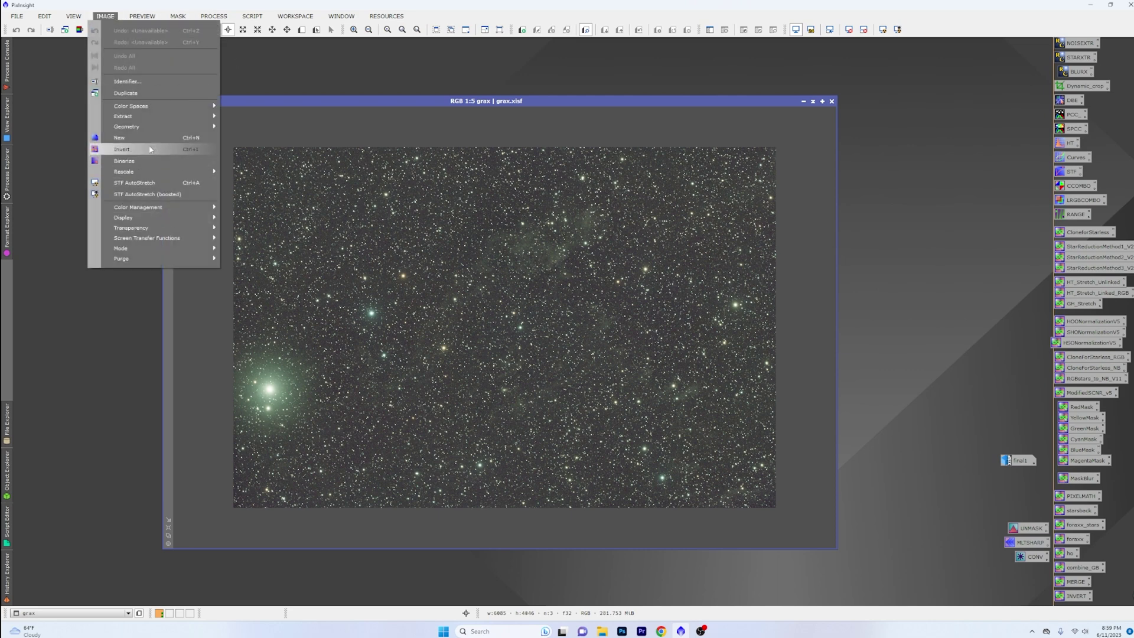
mouse_move(136, 126)
left_click(247, 131)
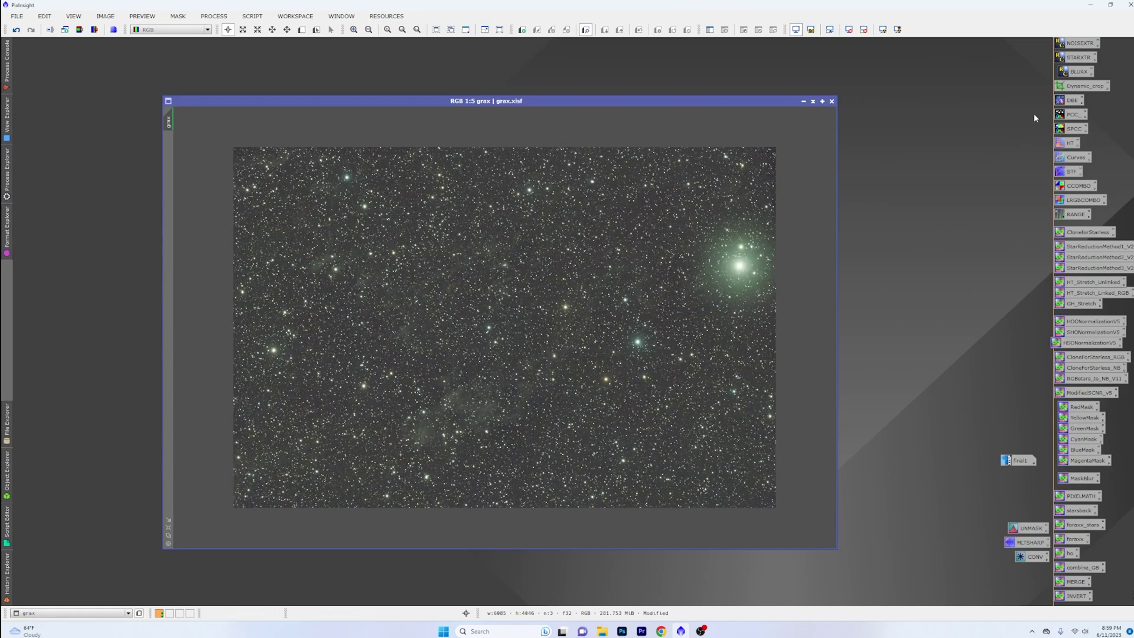
Step: Crop off the bright-star strip on the right edge of grax with DynamicCrop
double_click(1074, 87)
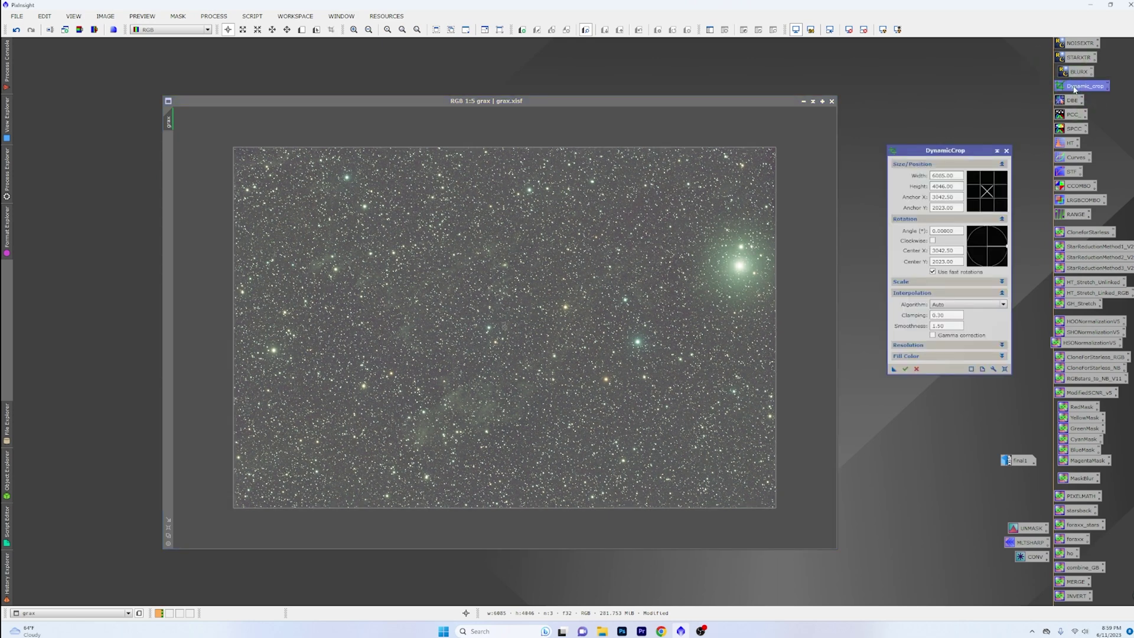
left_click_drag(775, 335, 702, 332)
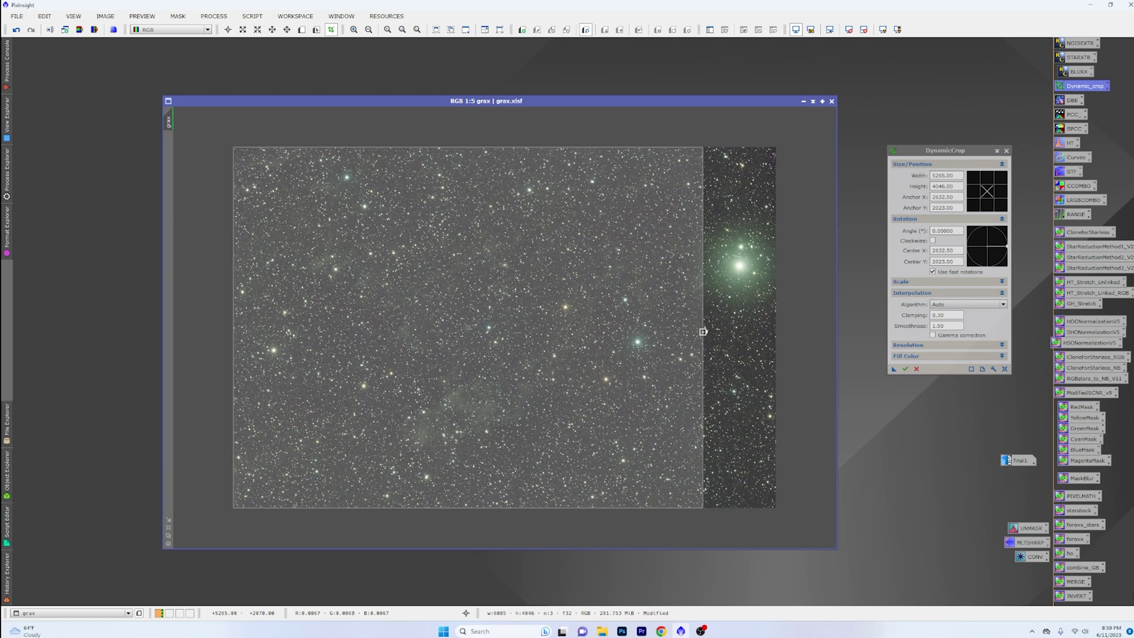
left_click(906, 369)
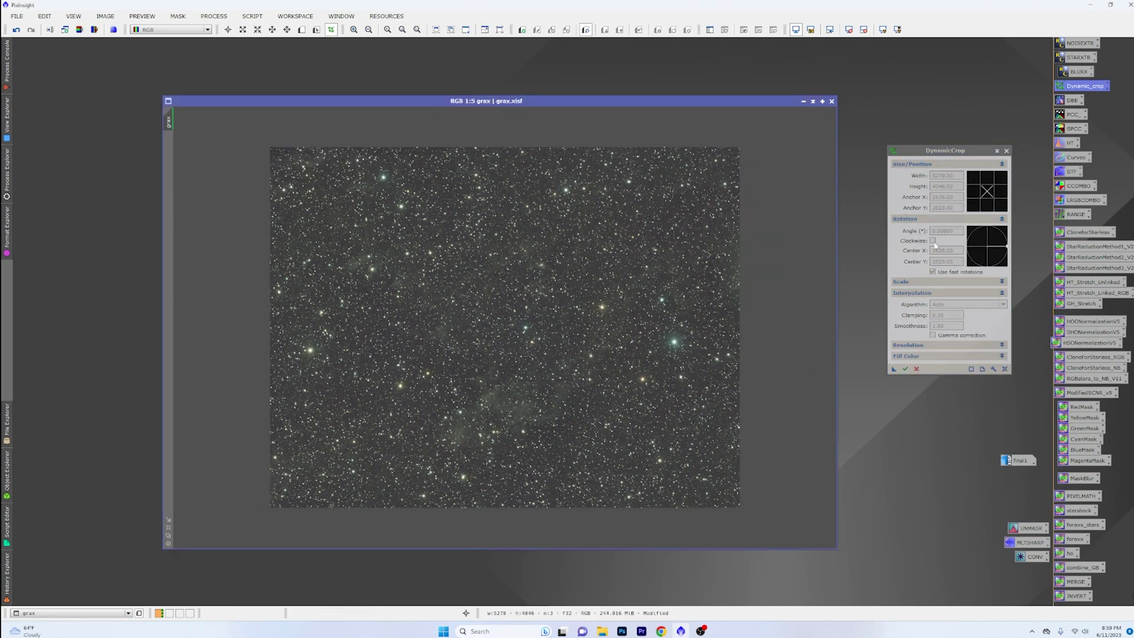
left_click(1007, 152)
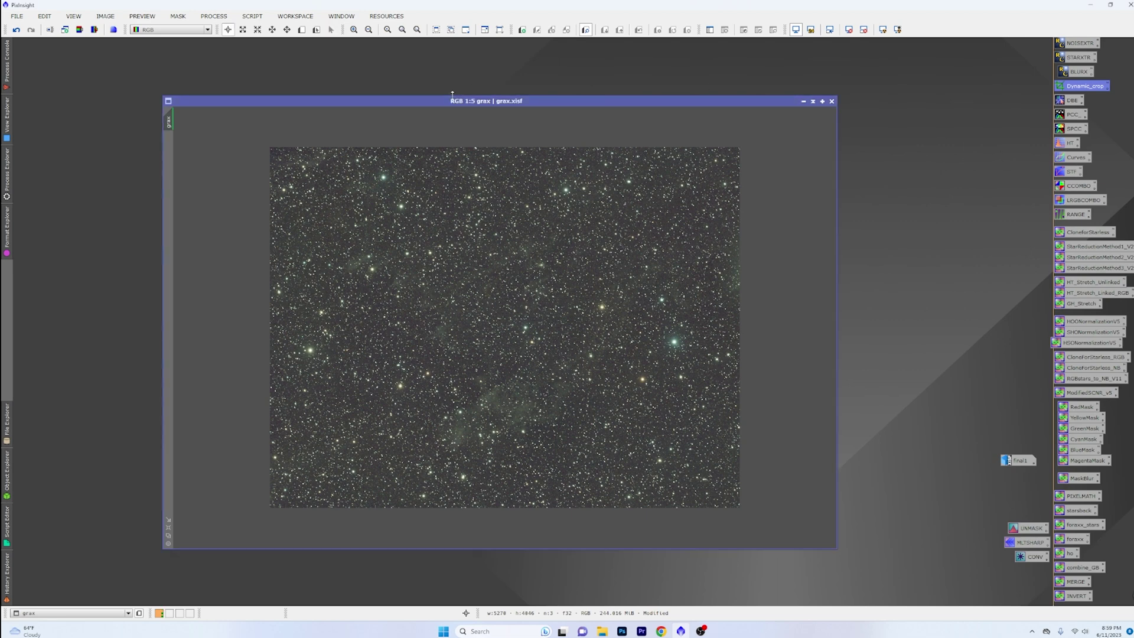
left_click_drag(484, 103, 420, 62)
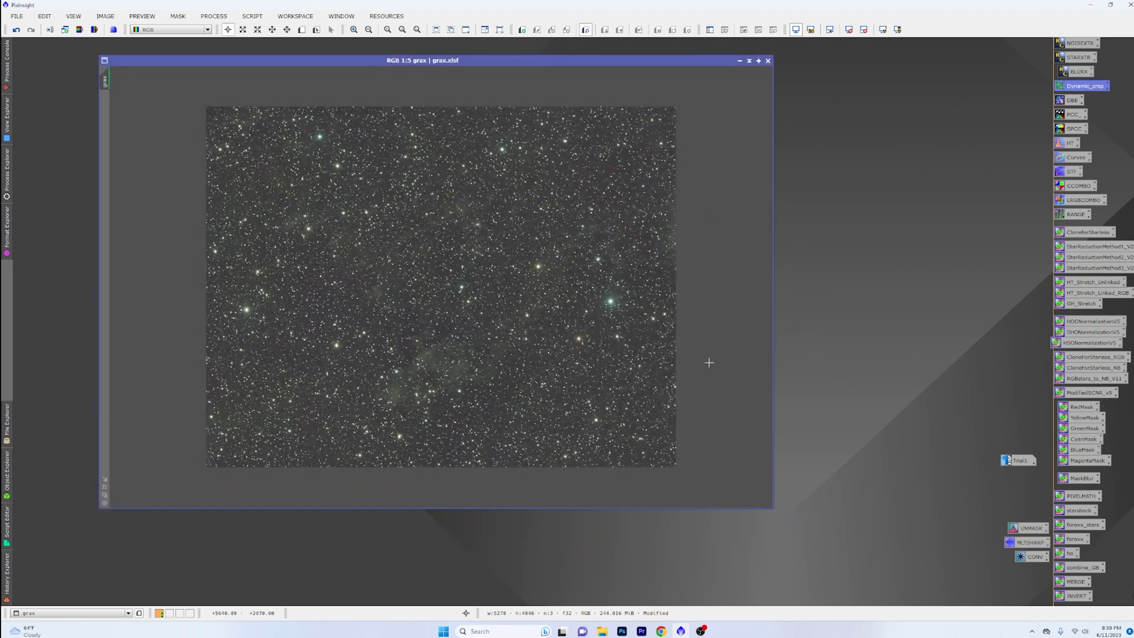
left_click_drag(774, 388, 696, 395)
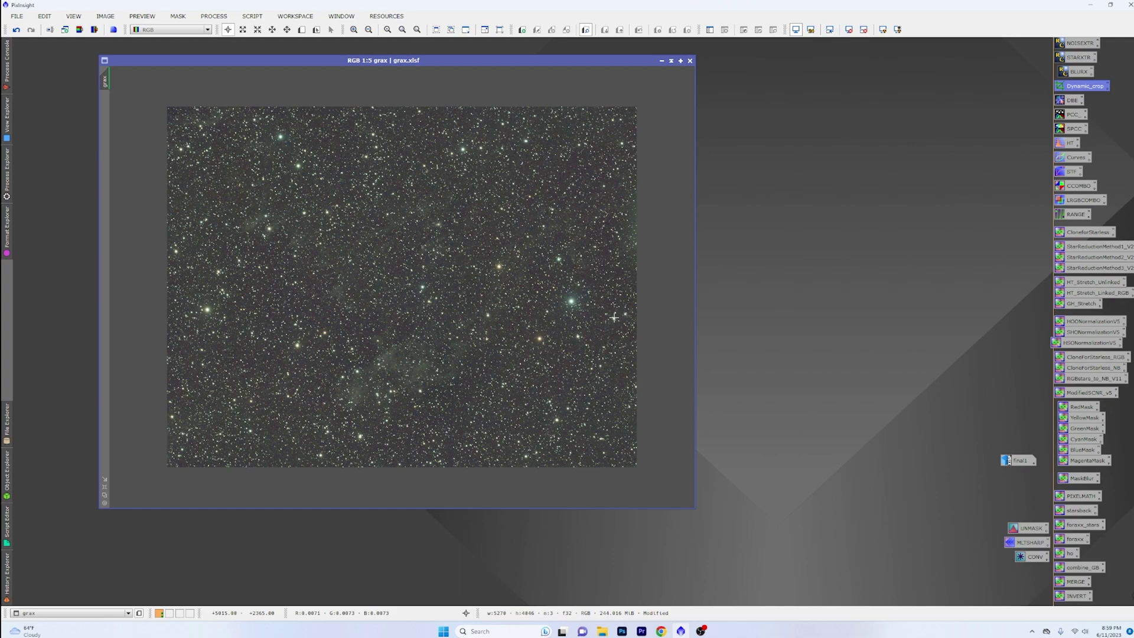
scroll(591, 319, "up", 4)
scroll(606, 348, "up", 2)
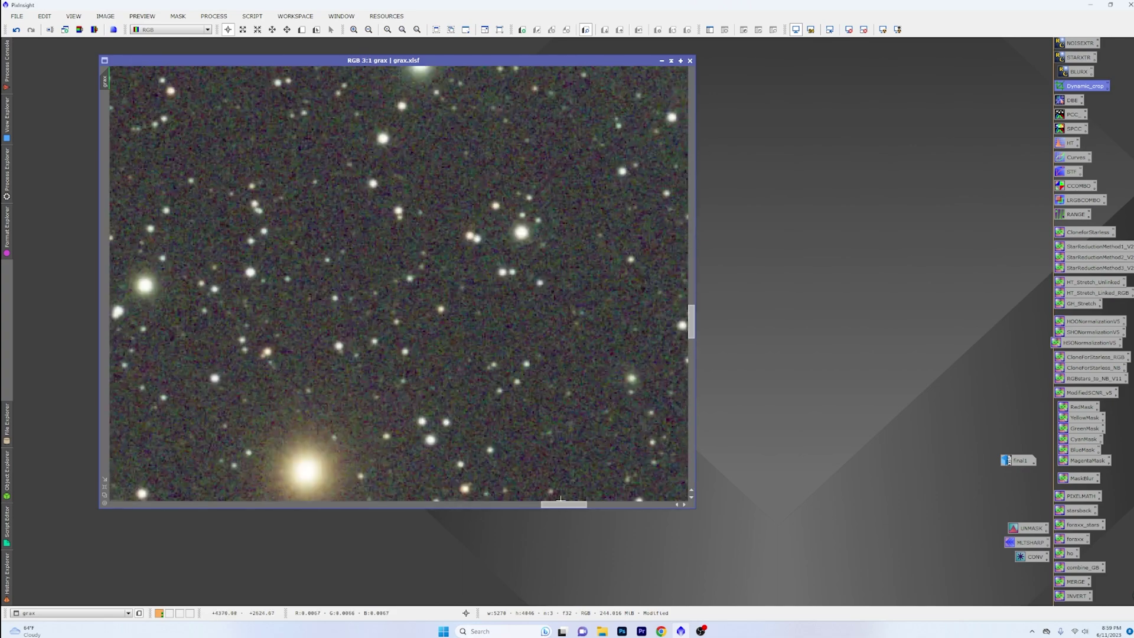
left_click_drag(560, 499, 649, 503)
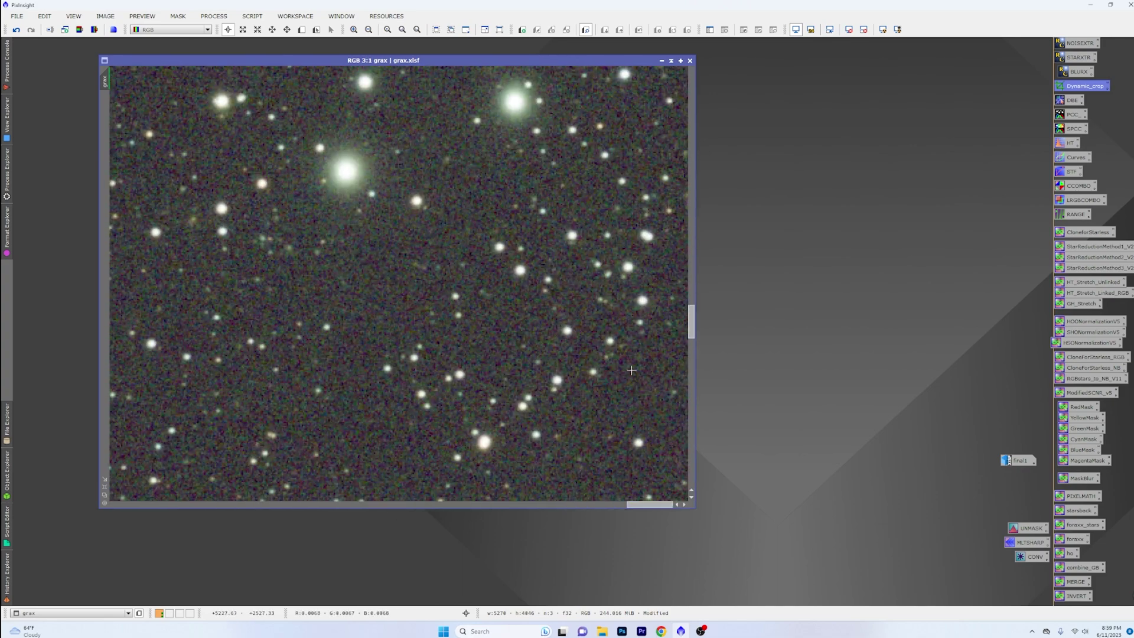
left_click(207, 14)
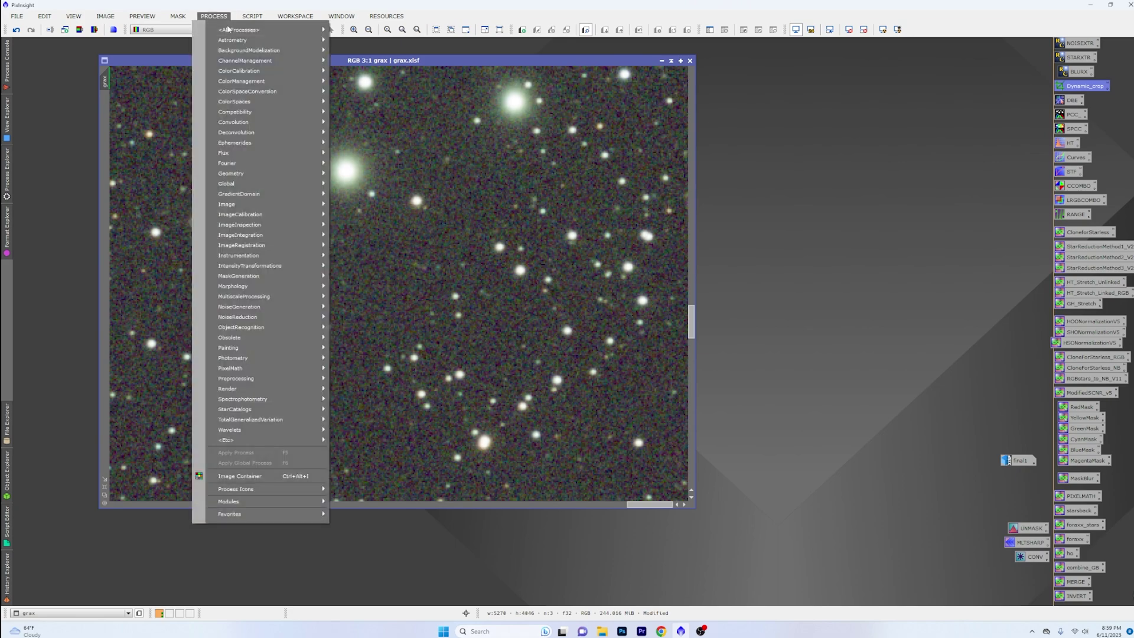
mouse_move(231, 30)
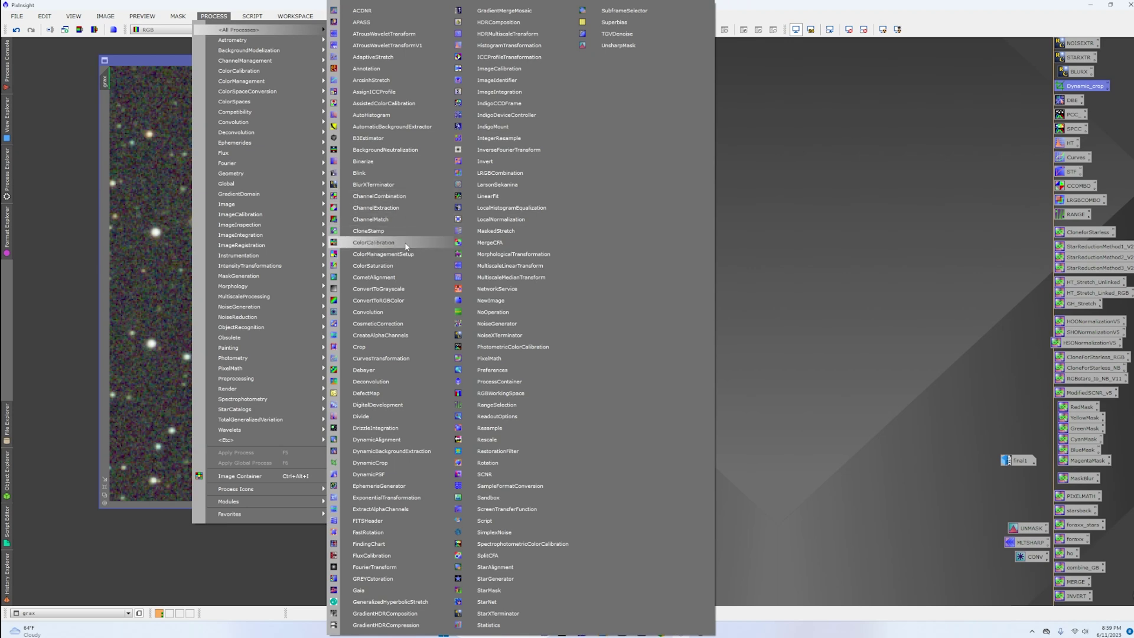
left_click(406, 246)
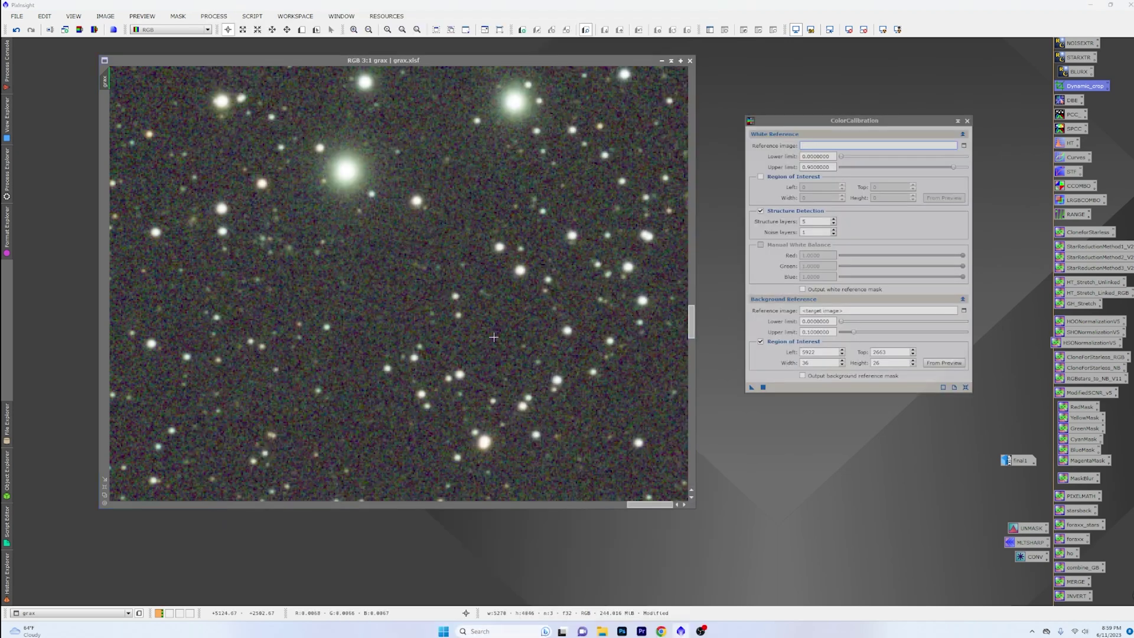
left_click(507, 324)
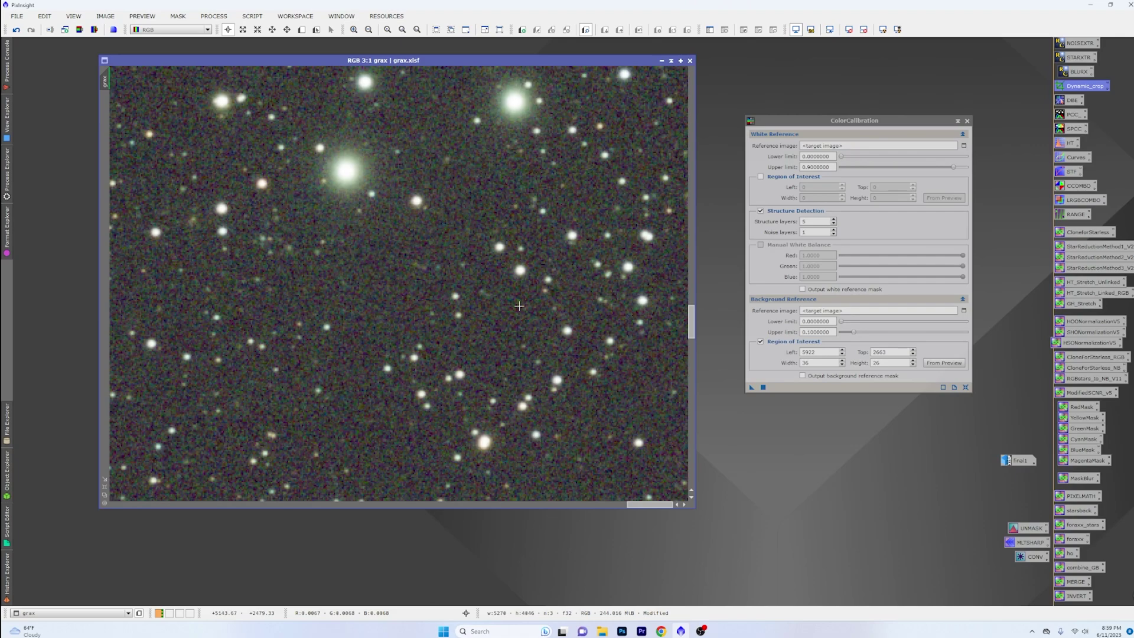
left_click(301, 29)
left_click_drag(485, 312, 533, 352)
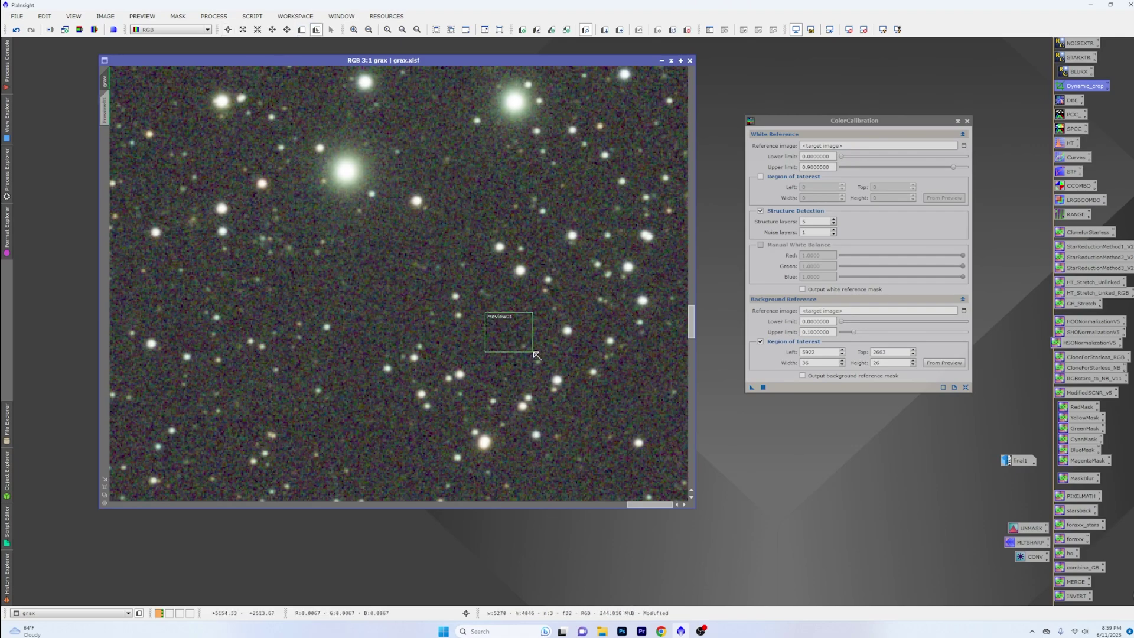
left_click(948, 367)
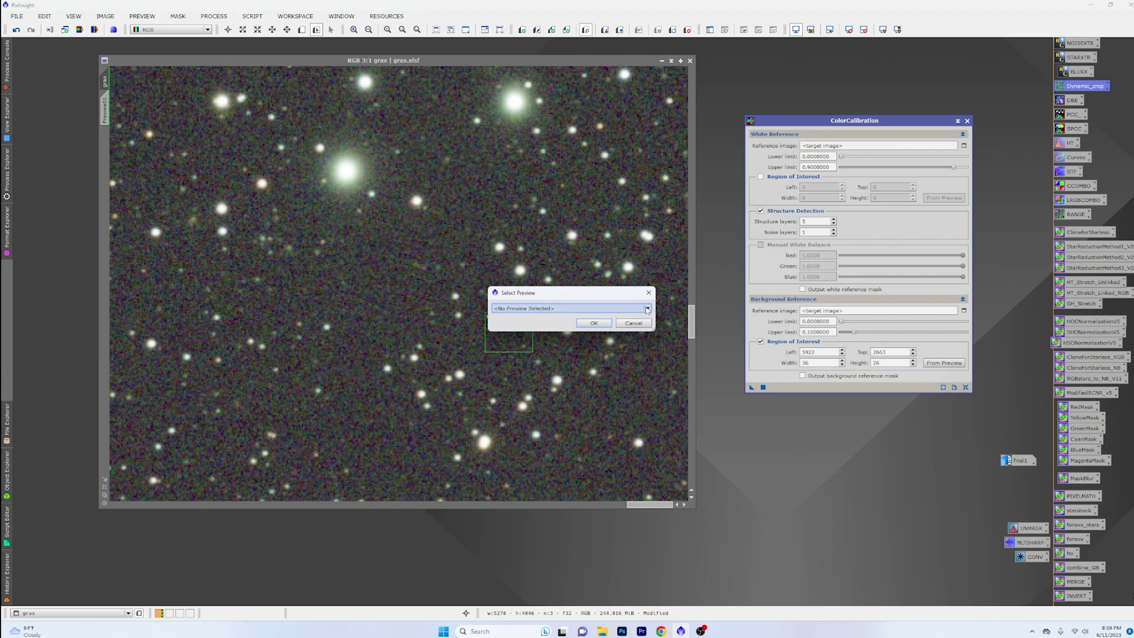
left_click(646, 308)
left_click(609, 324)
left_click(600, 322)
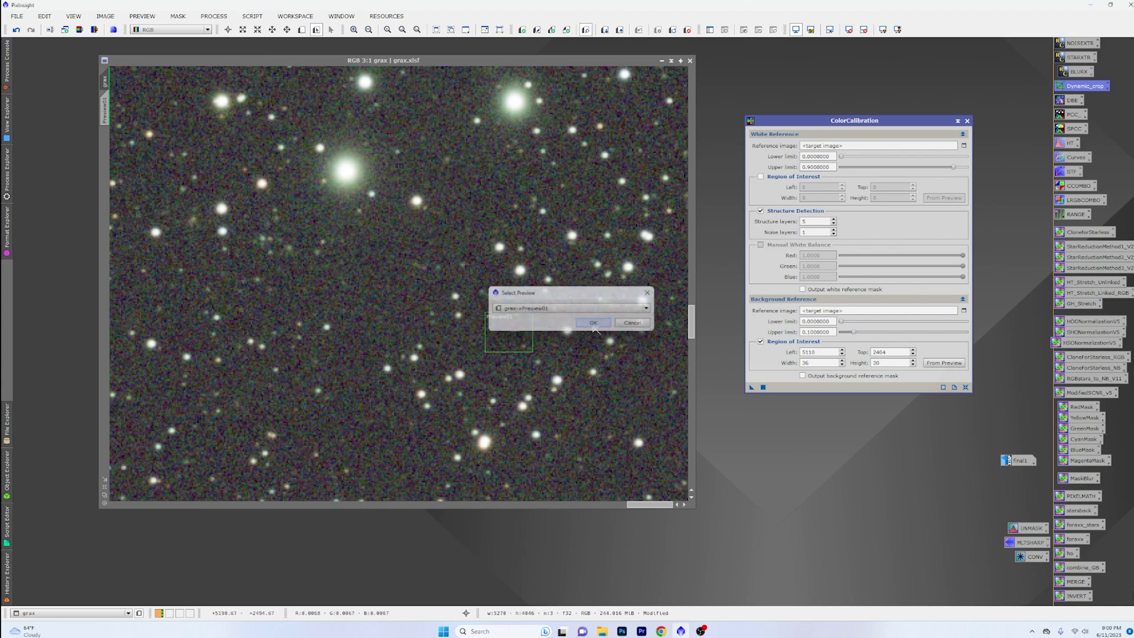
scroll(533, 258, "down", 4)
scroll(533, 258, "down", 2)
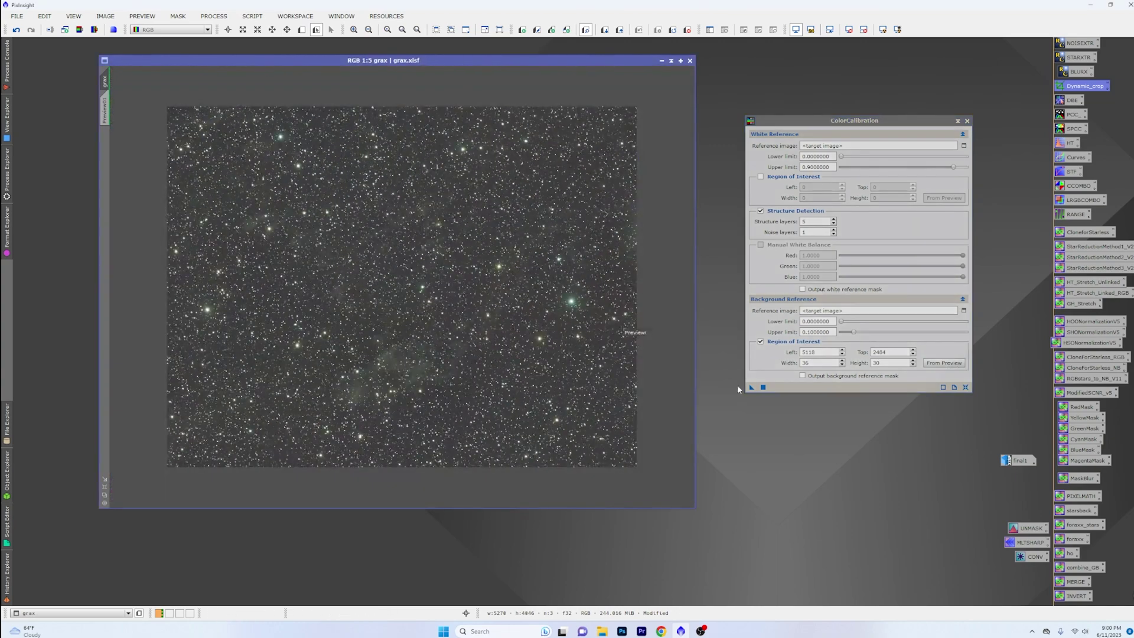
left_click_drag(751, 388, 632, 362)
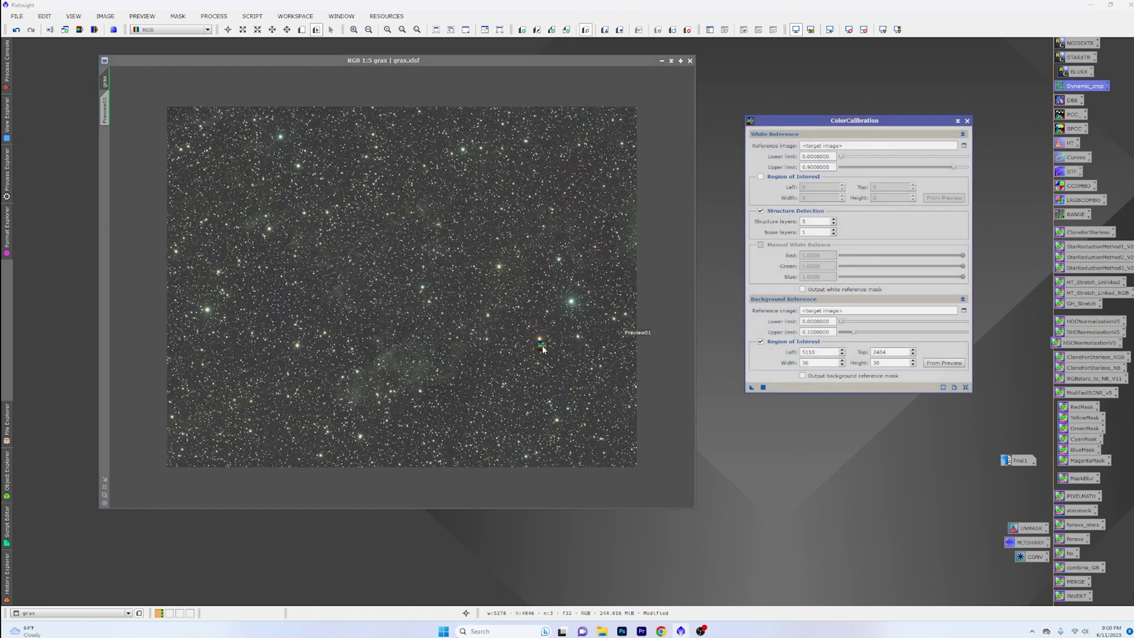
left_click_drag(543, 349, 540, 345)
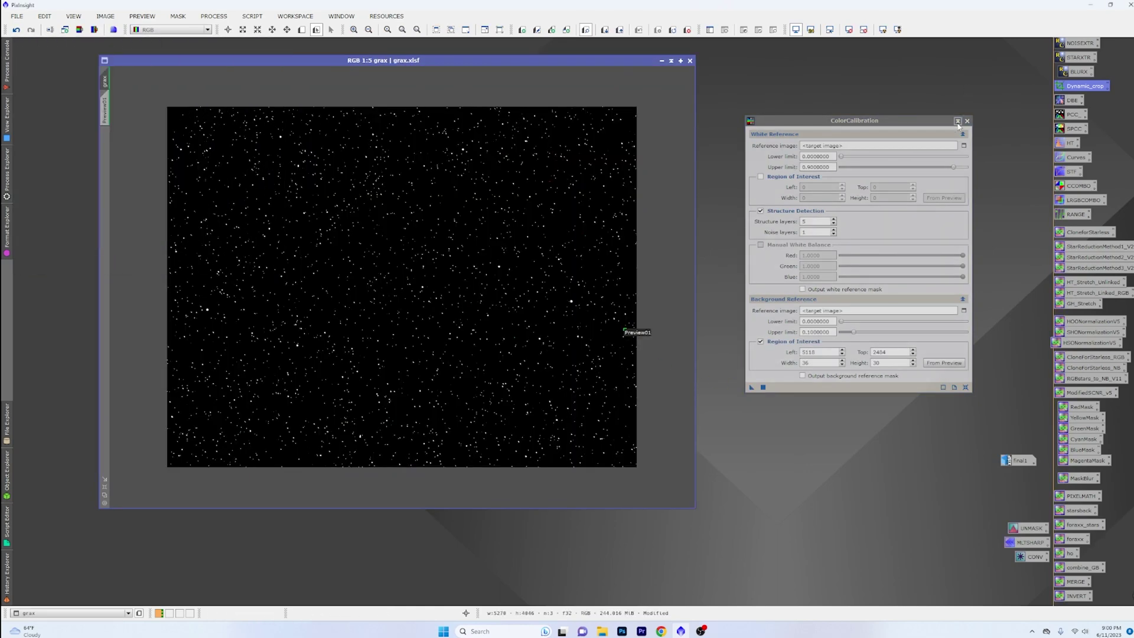
left_click(967, 121)
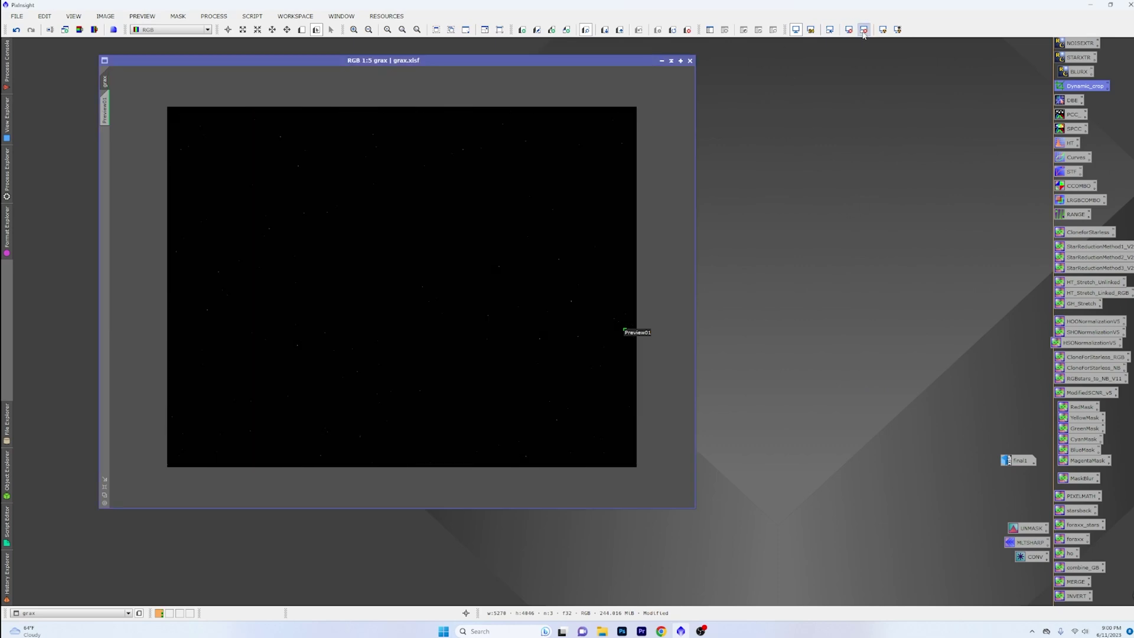
left_click(883, 30)
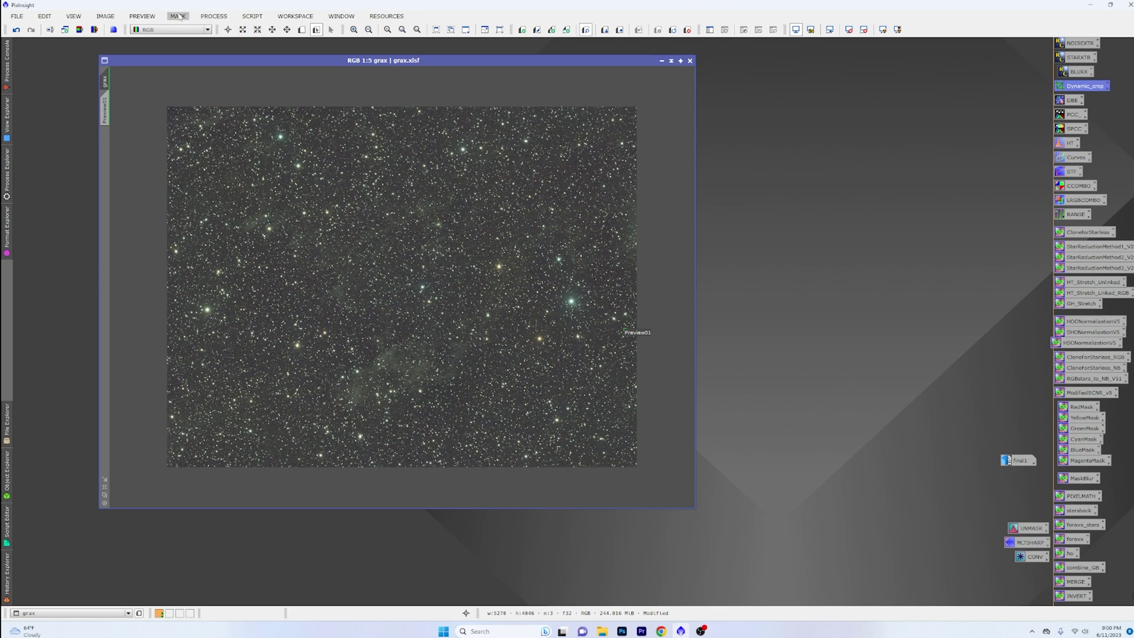
left_click(145, 18)
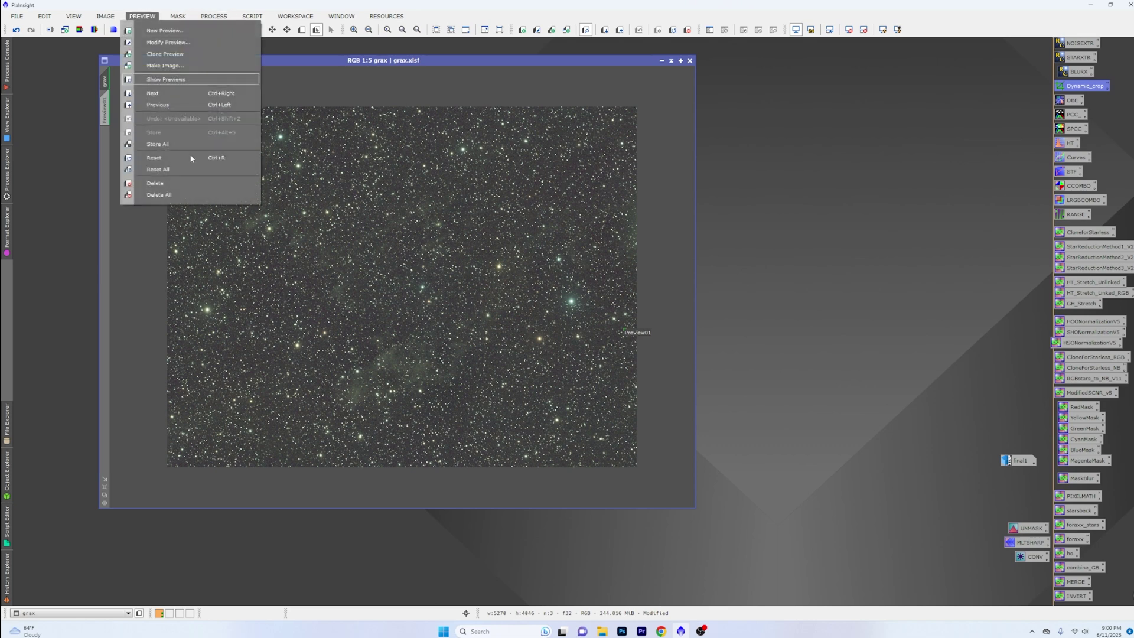
left_click(186, 193)
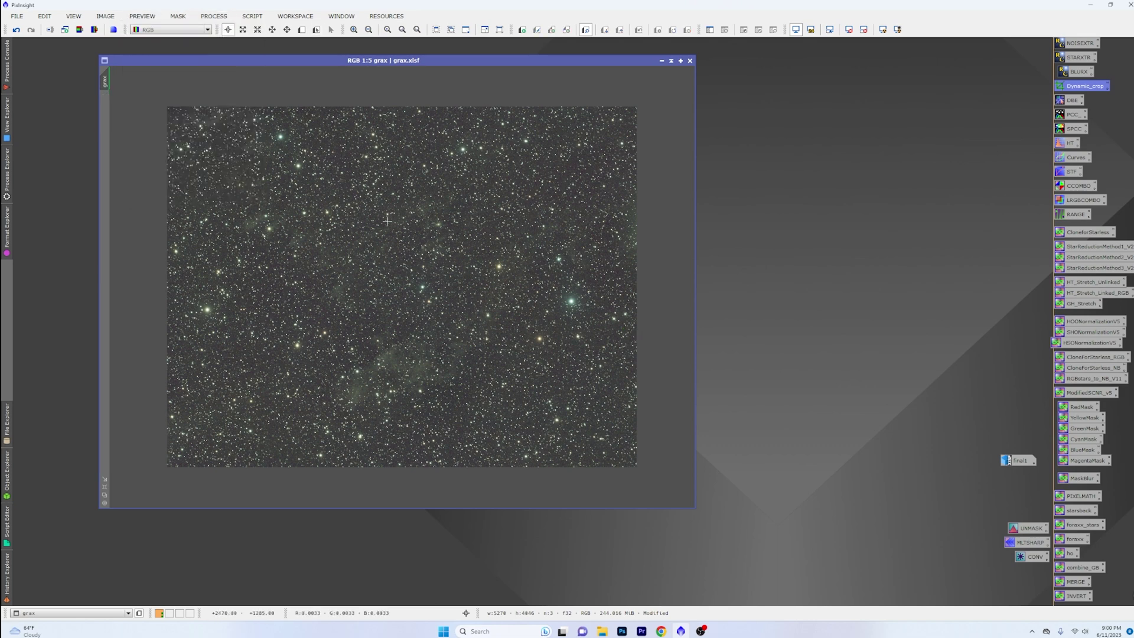
scroll(532, 304, "up", 5)
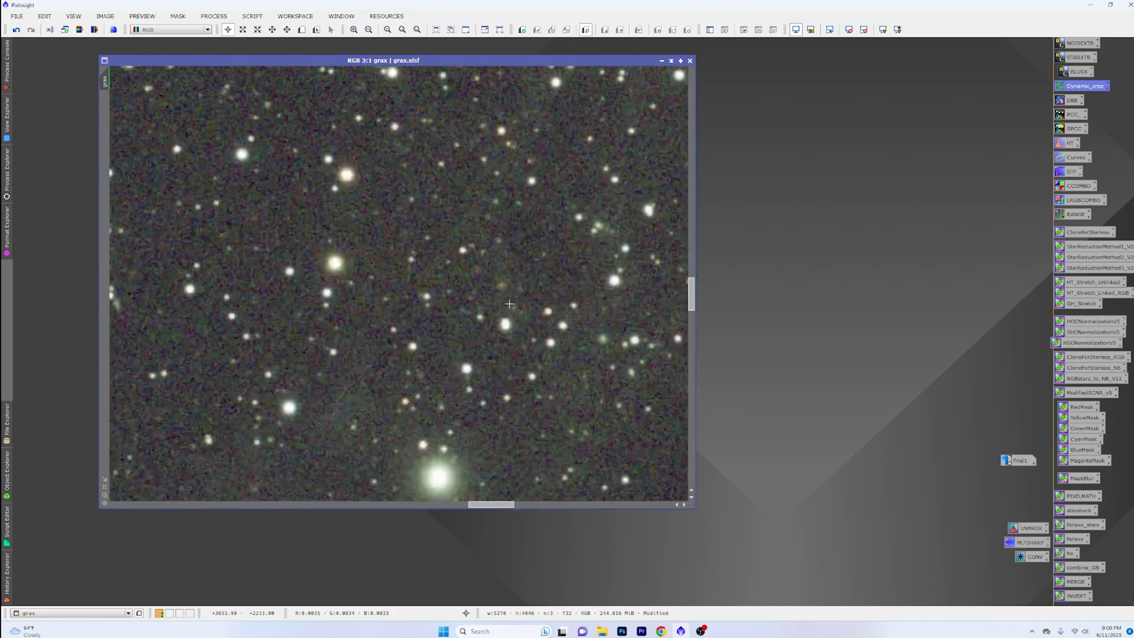
scroll(509, 304, "down", 1)
scroll(509, 304, "up", 1)
scroll(509, 304, "down", 5)
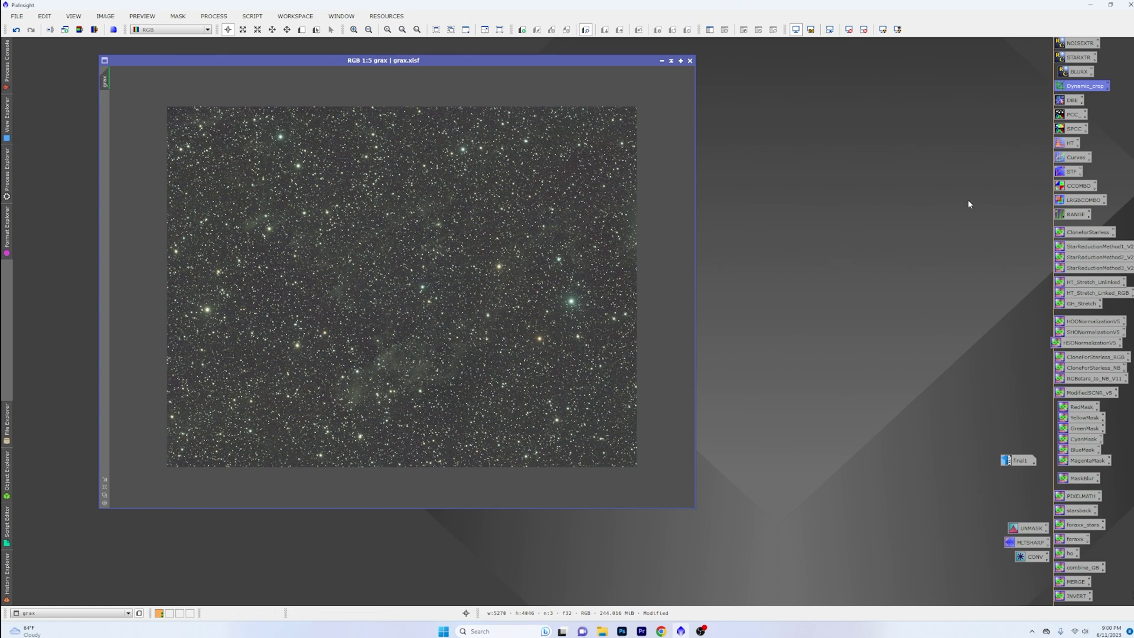
Step: Run BlurXTerminator on grax with Sharpen Stars set to 0.30
double_click(1075, 72)
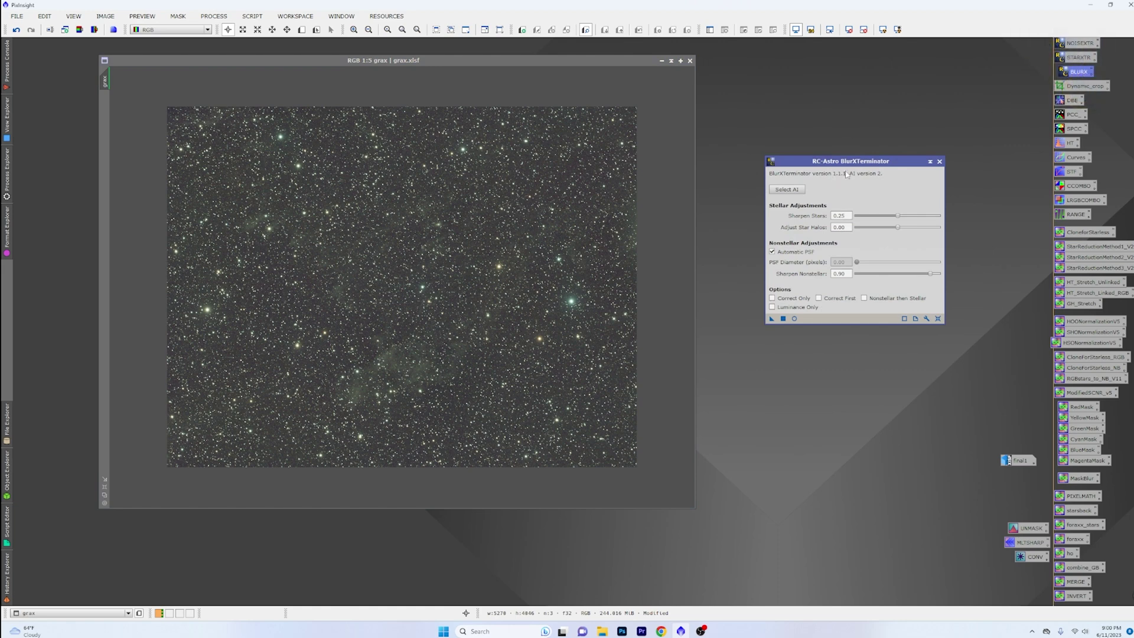
left_click_drag(841, 162, 819, 87)
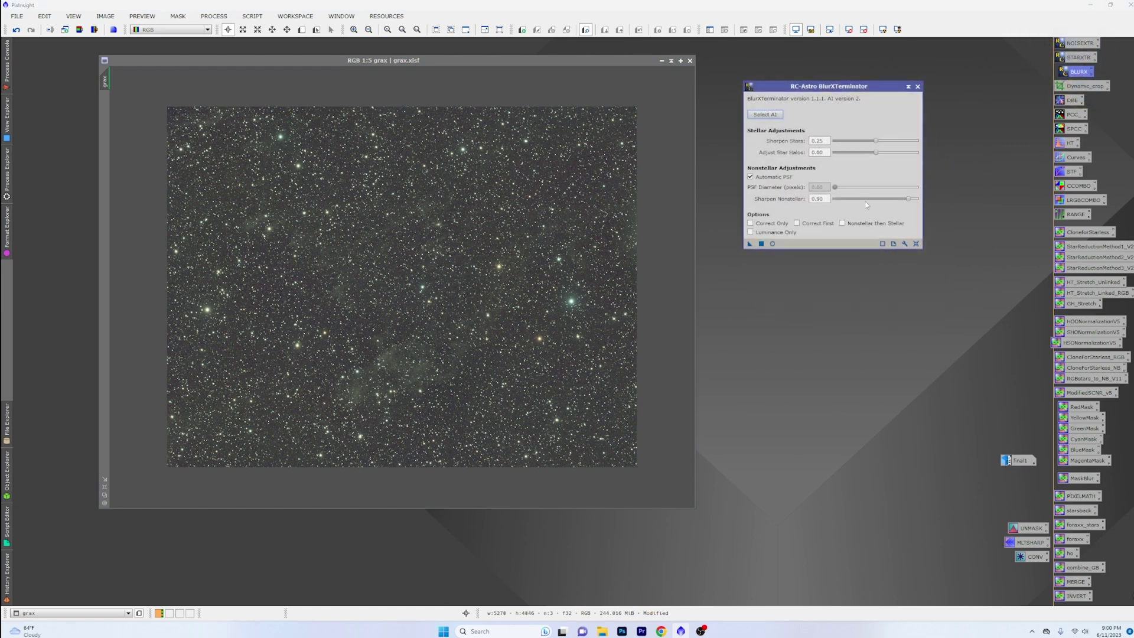
left_click_drag(825, 141, 768, 139)
type("0.30")
key("Tab")
left_click(749, 245)
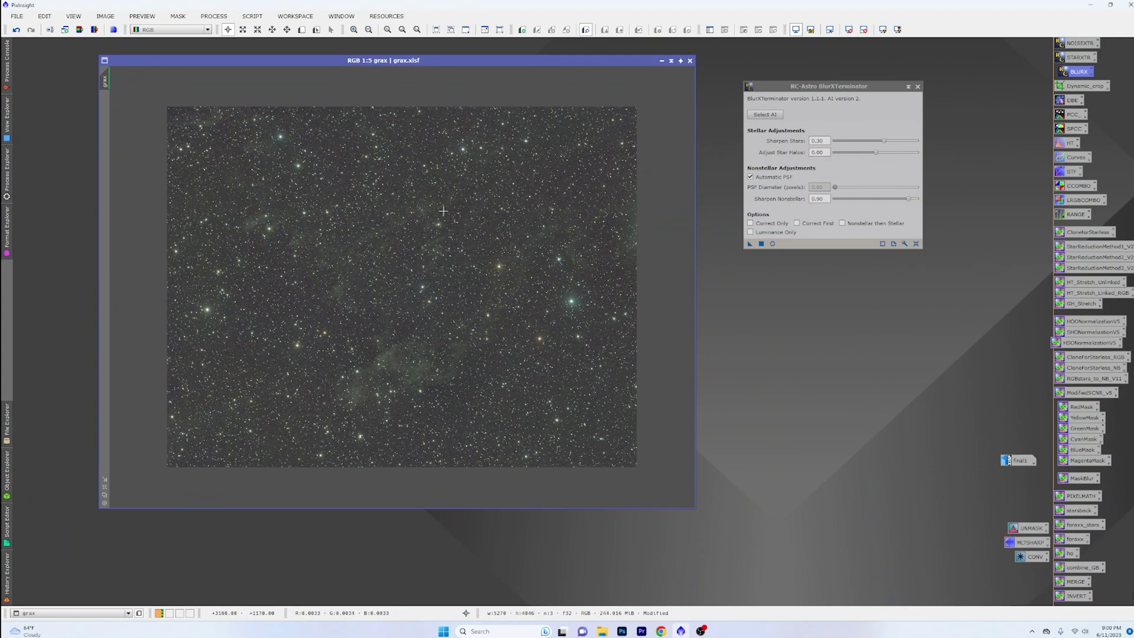
scroll(500, 280, "up", 2)
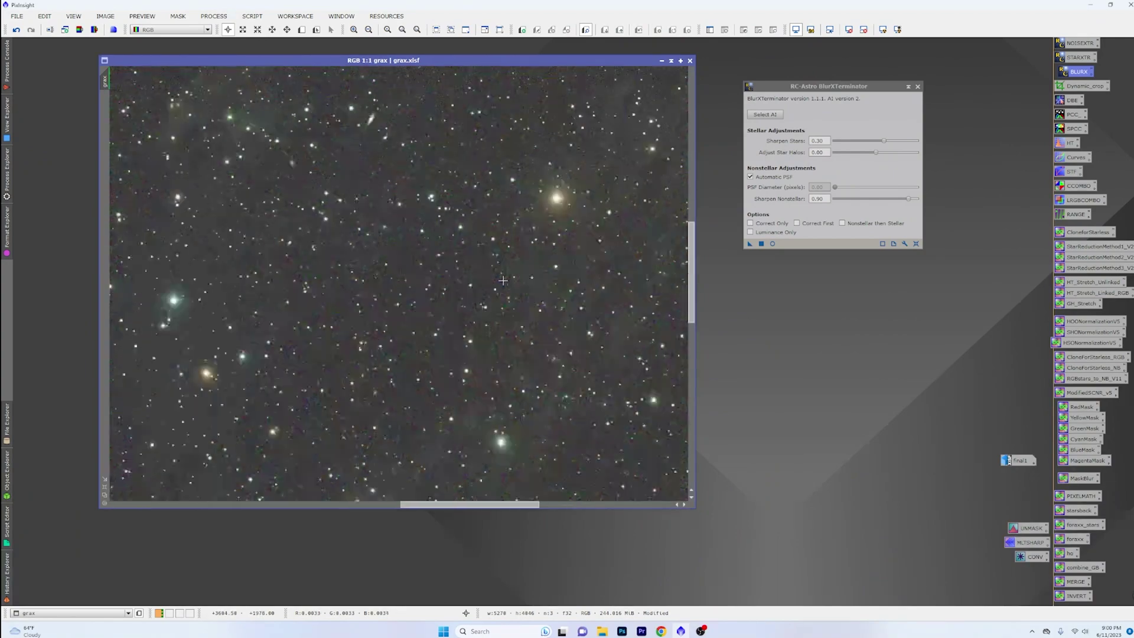
scroll(502, 280, "down", 2)
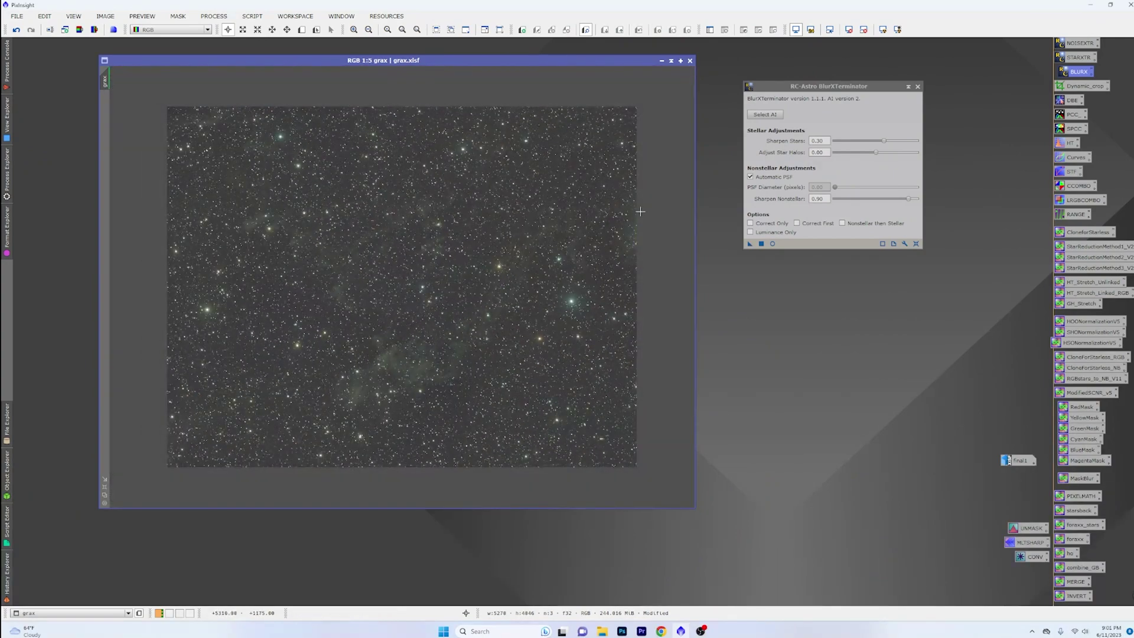
Step: Run NoiseXTerminator on grax with Denoise 1.00 and Detail 0.10
left_click(918, 87)
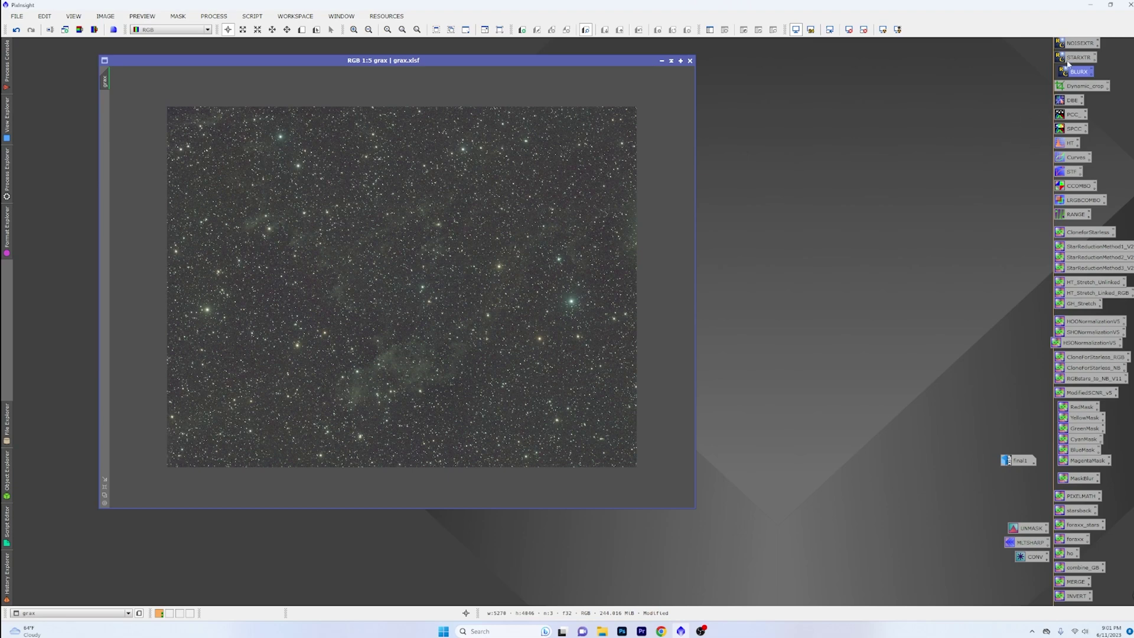
double_click(1077, 43)
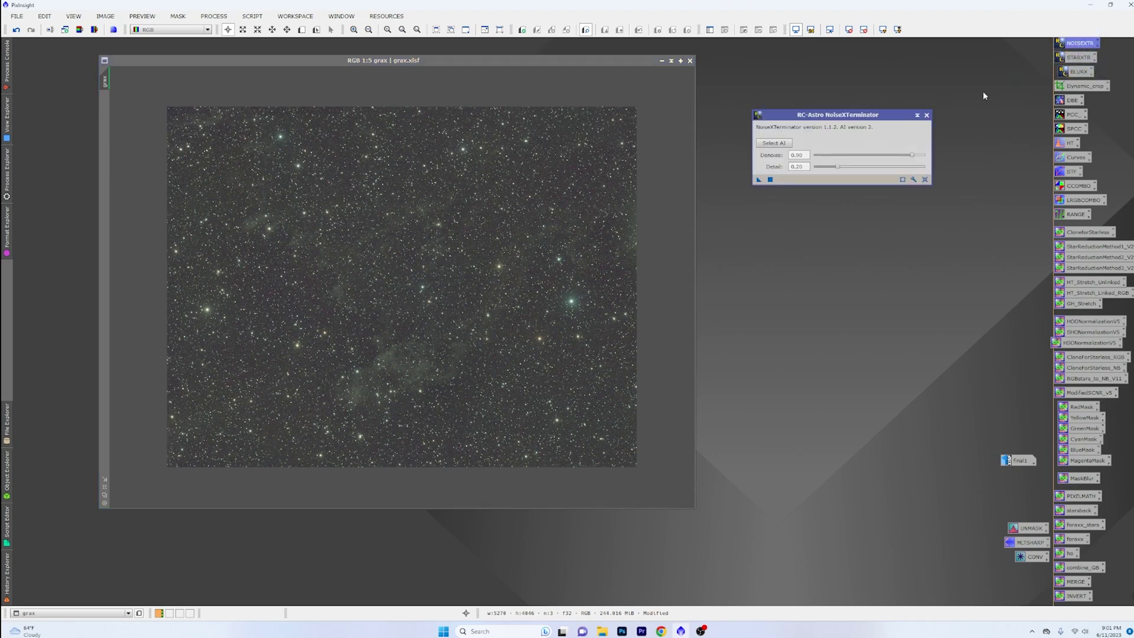
left_click_drag(913, 157, 941, 157)
double_click(798, 167)
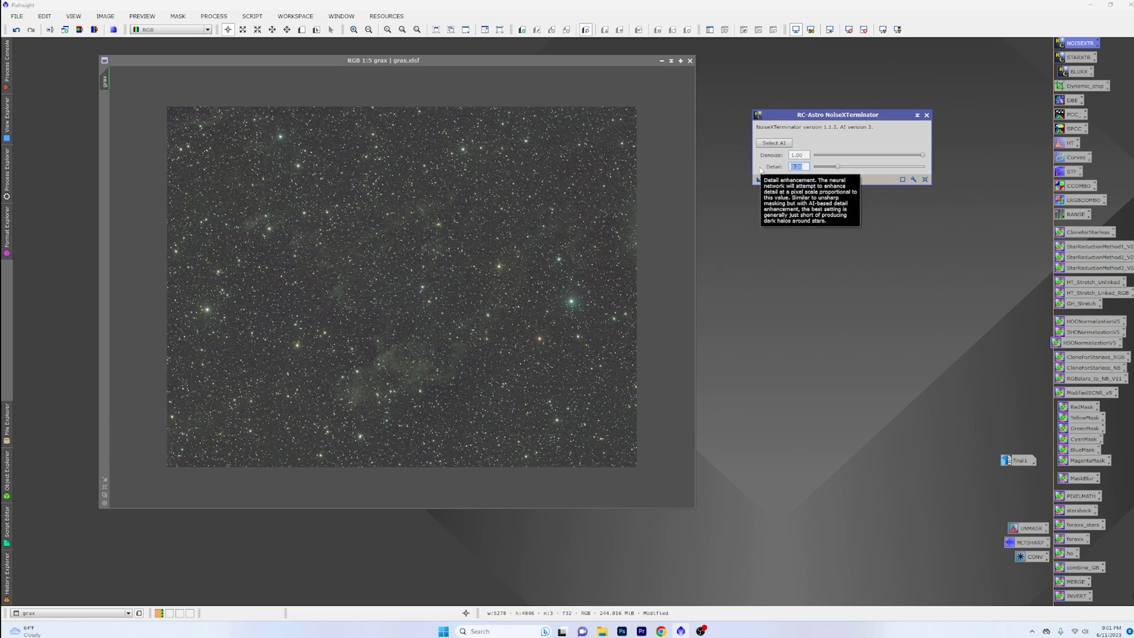
type(".1")
key("Return")
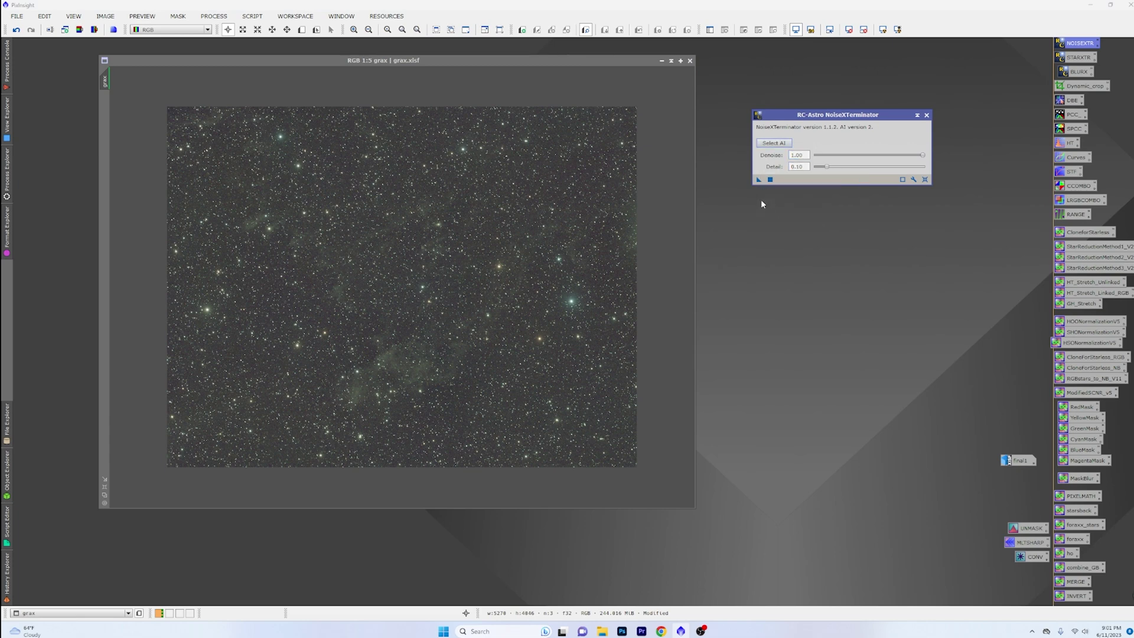
left_click(758, 179)
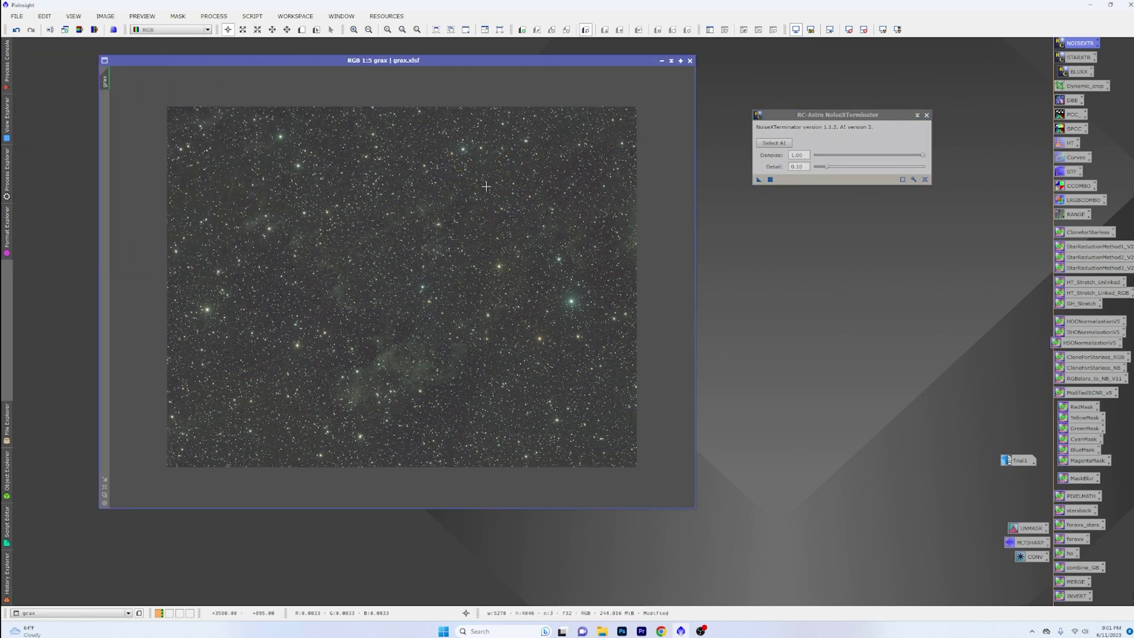
scroll(495, 252, "up", 1)
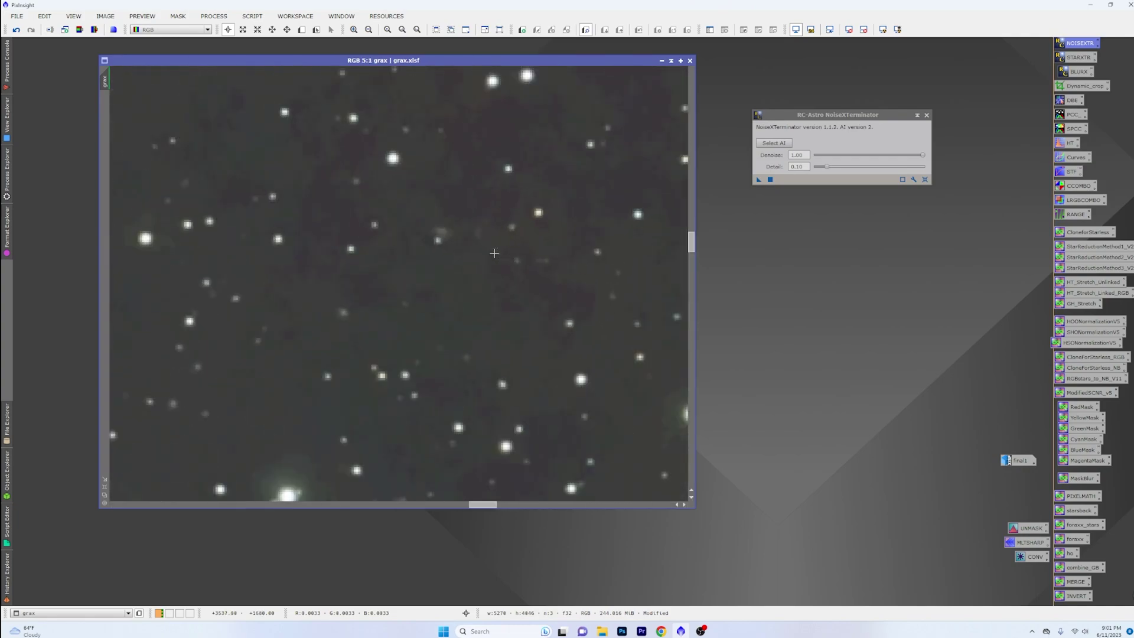
scroll(494, 253, "down", 3)
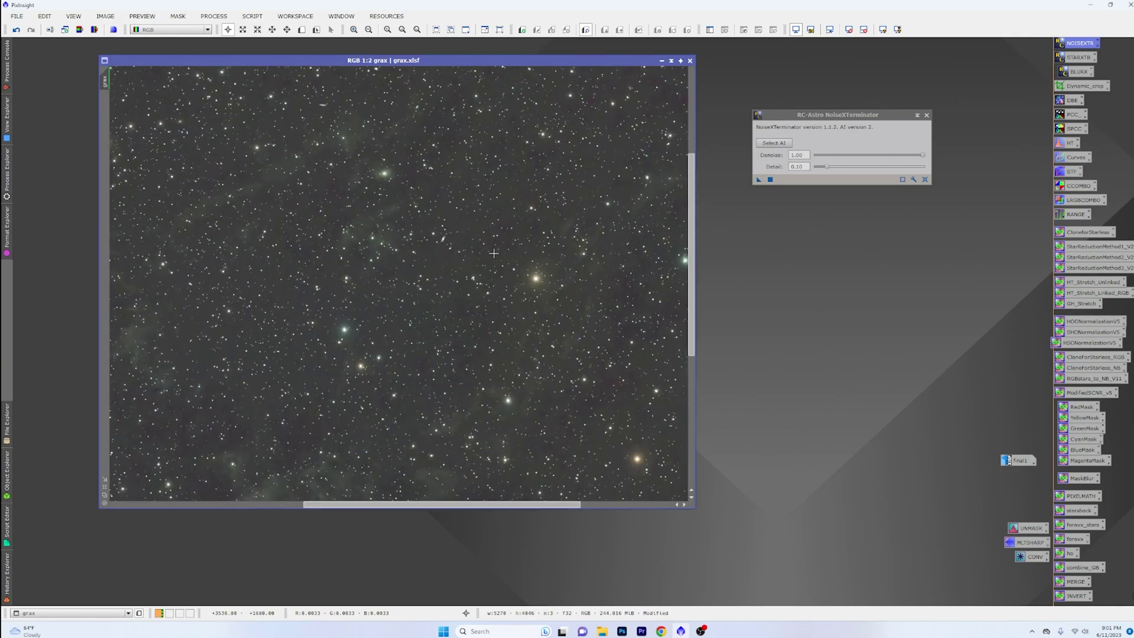
scroll(493, 252, "down", 3)
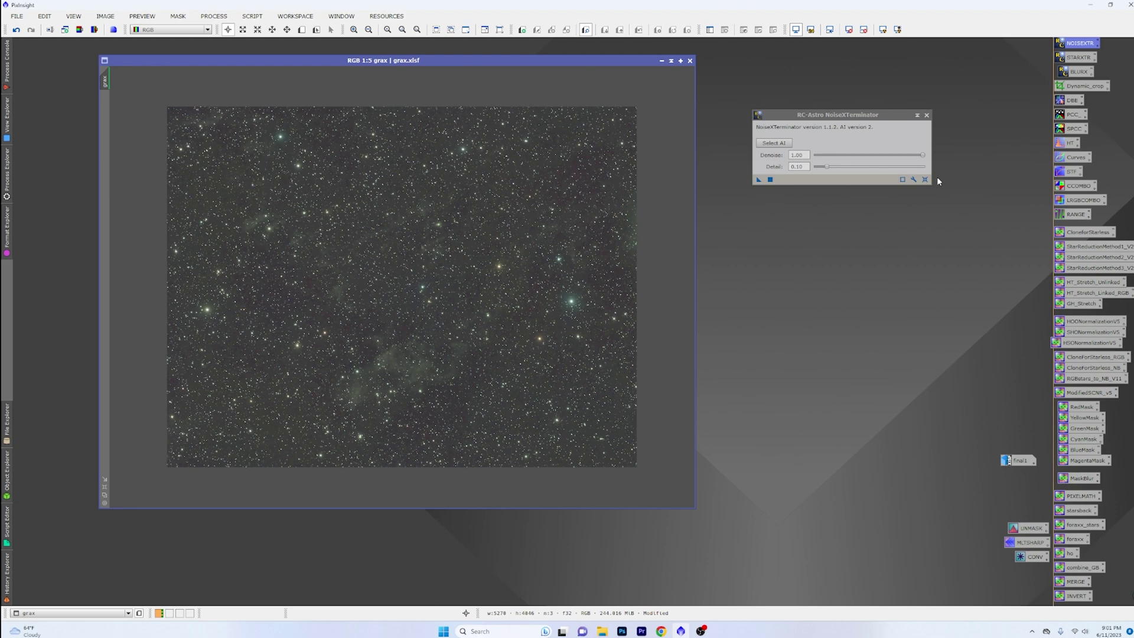
left_click(926, 115)
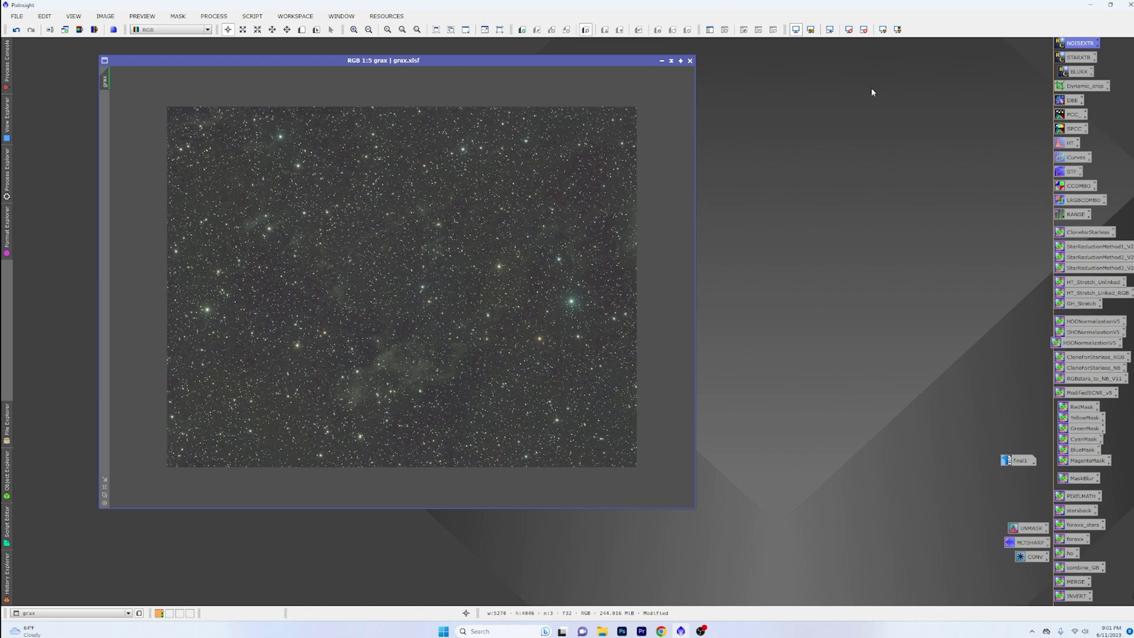
Step: Reset the screen stretch, then apply EZ Soft Stretch to grax at target median 0.25
left_click(849, 29)
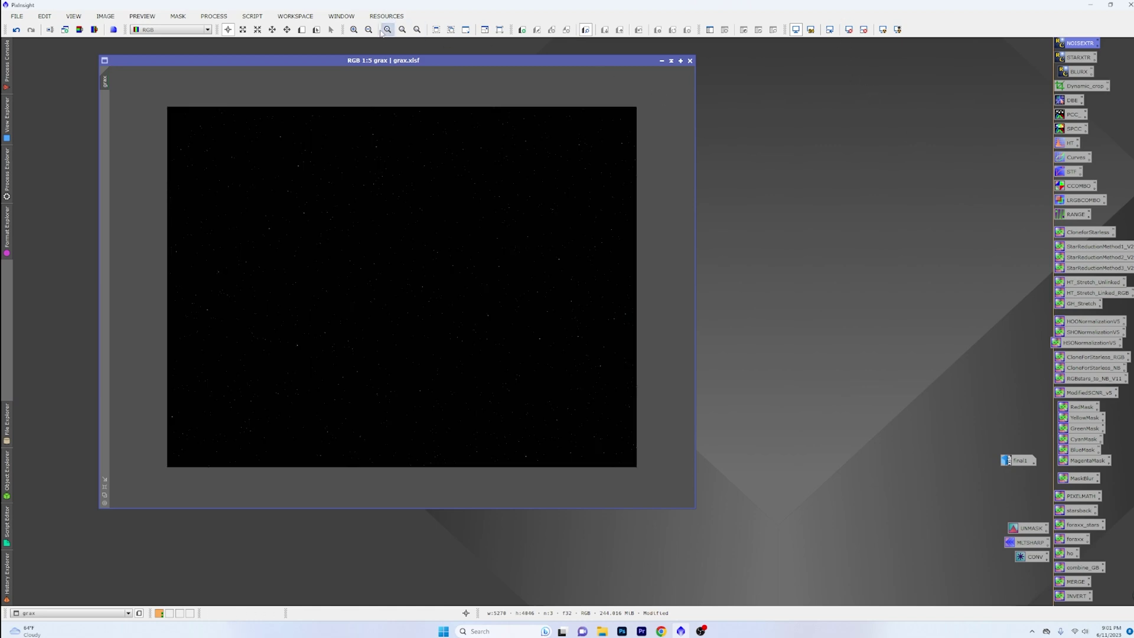
left_click(252, 16)
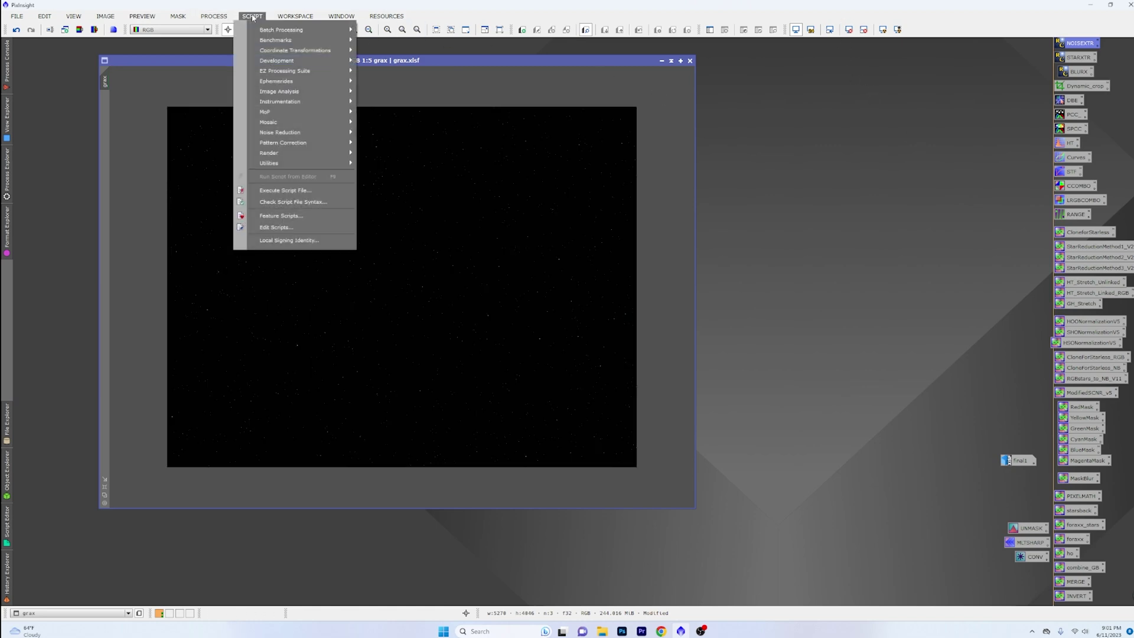
mouse_move(307, 70)
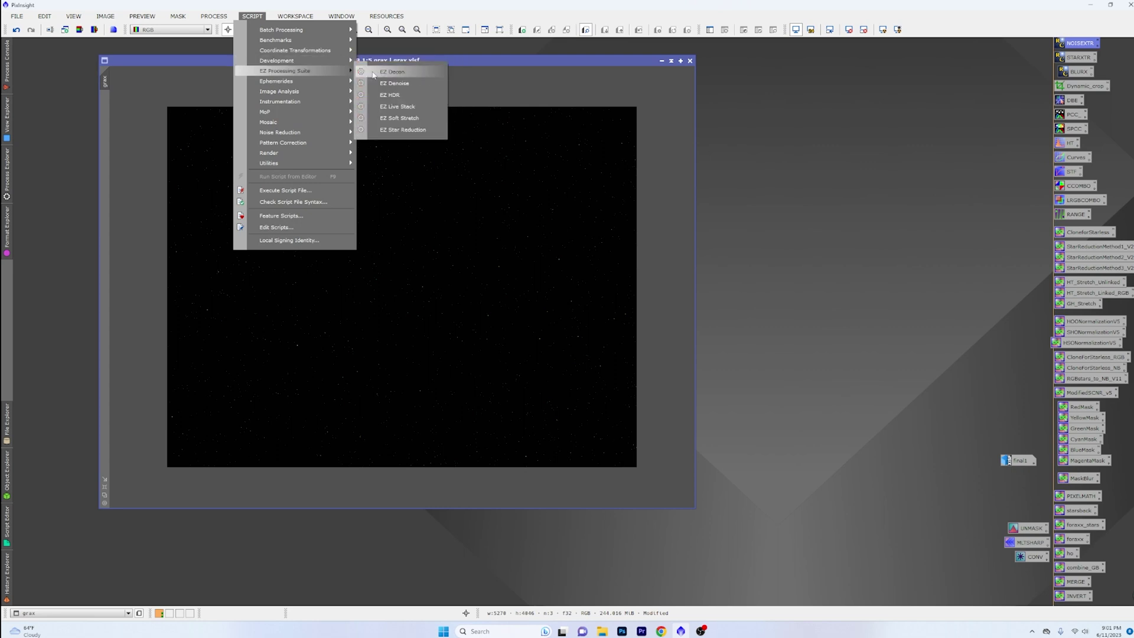
left_click(420, 118)
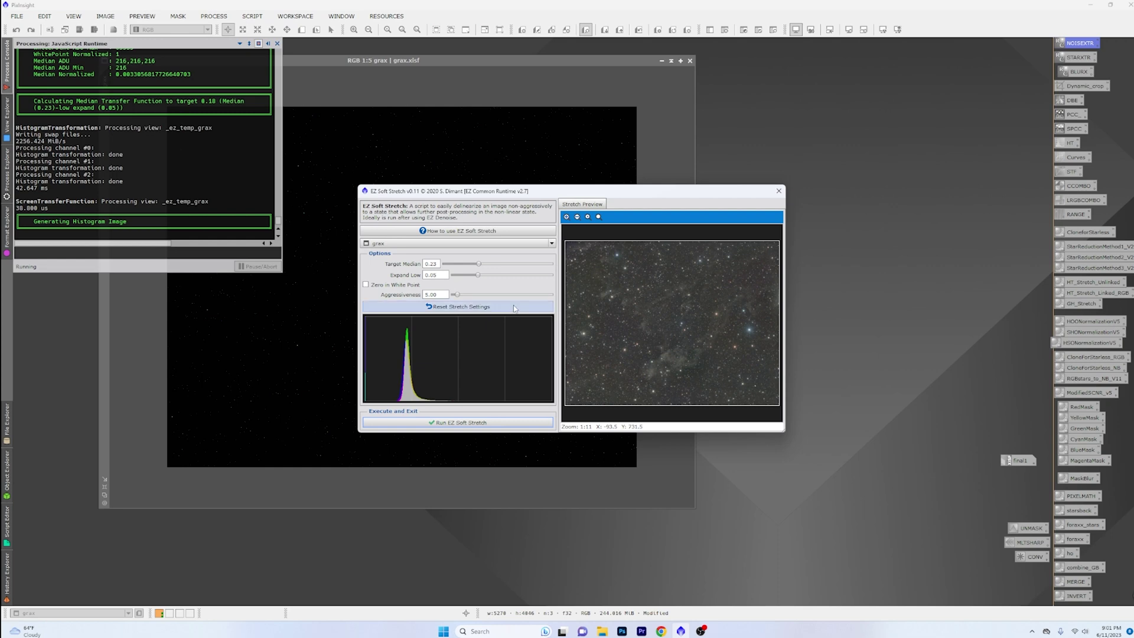
left_click(479, 265)
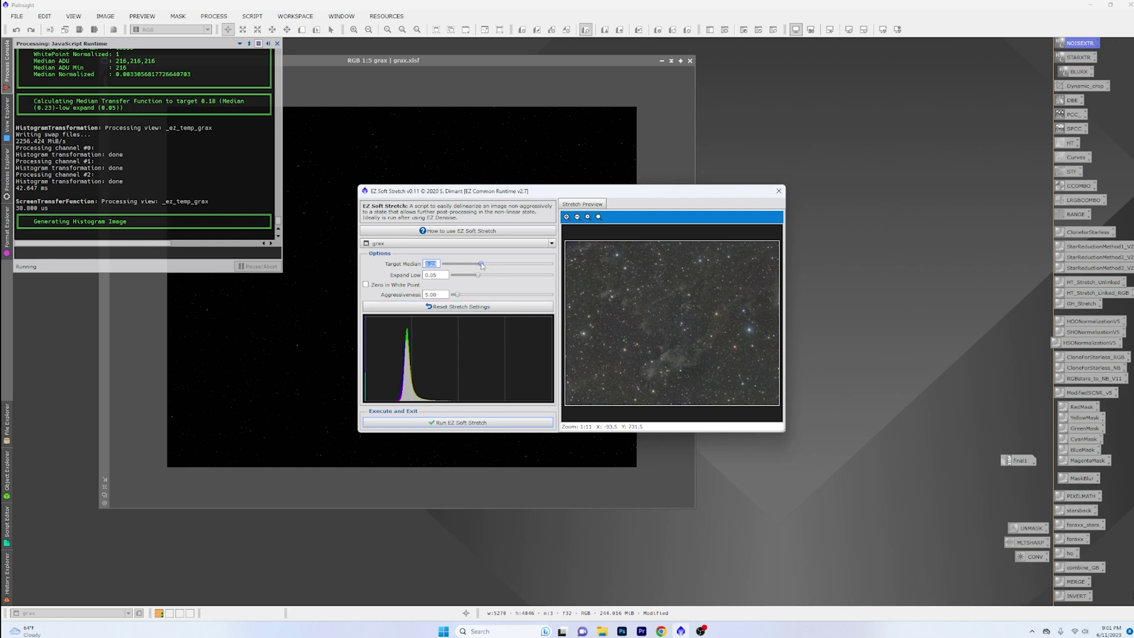
left_click_drag(482, 265, 486, 266)
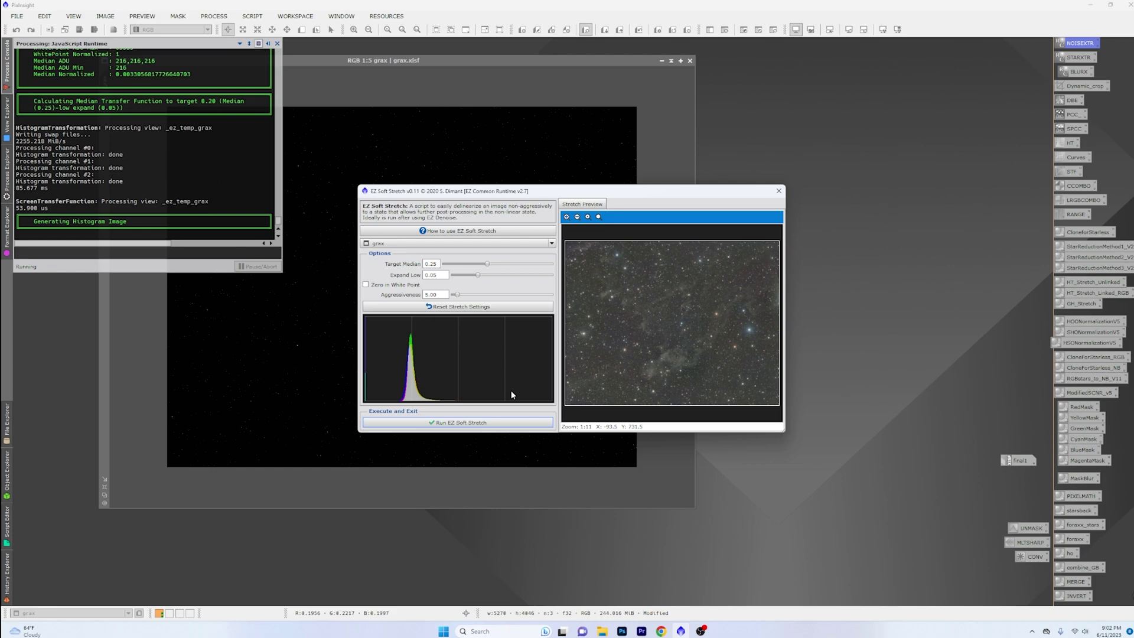
left_click(479, 423)
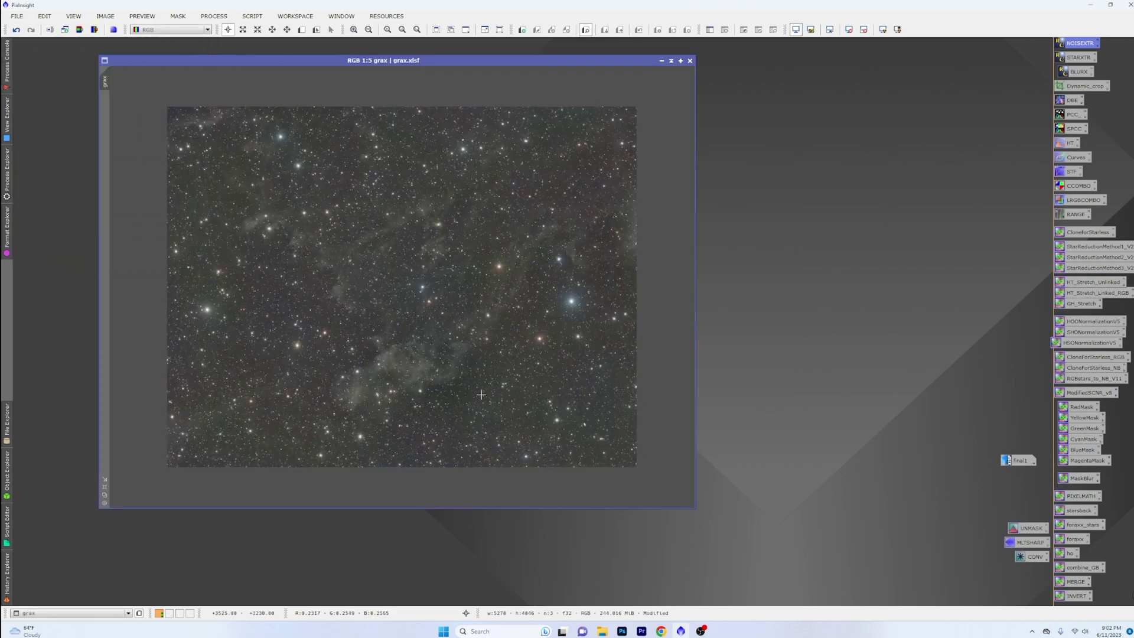
scroll(482, 394, "up", 2)
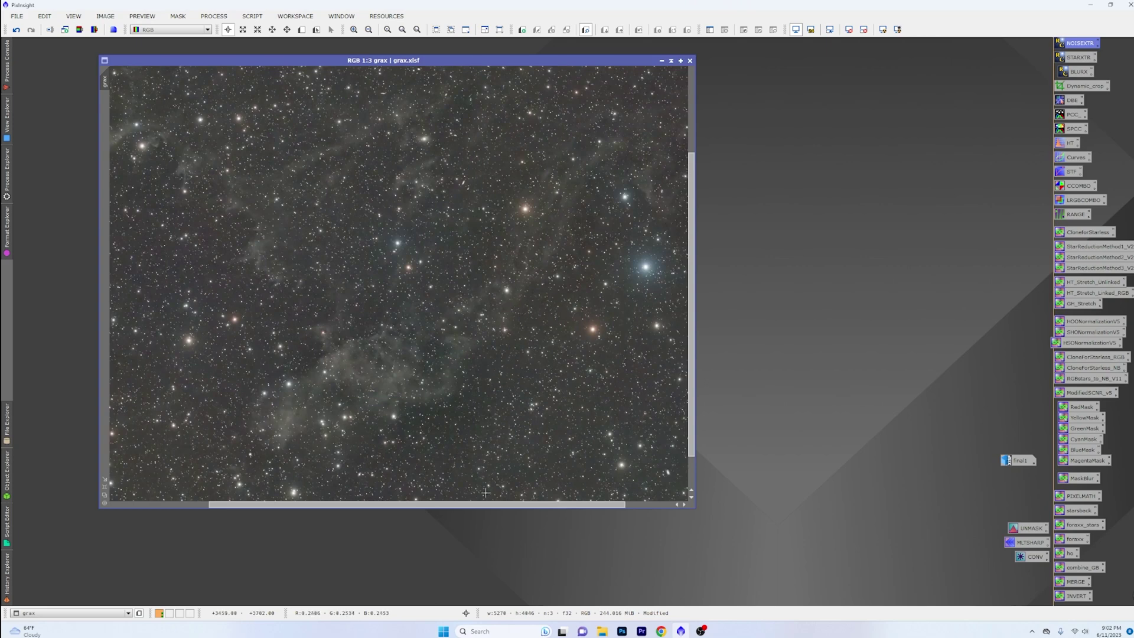
left_click_drag(486, 504, 533, 504)
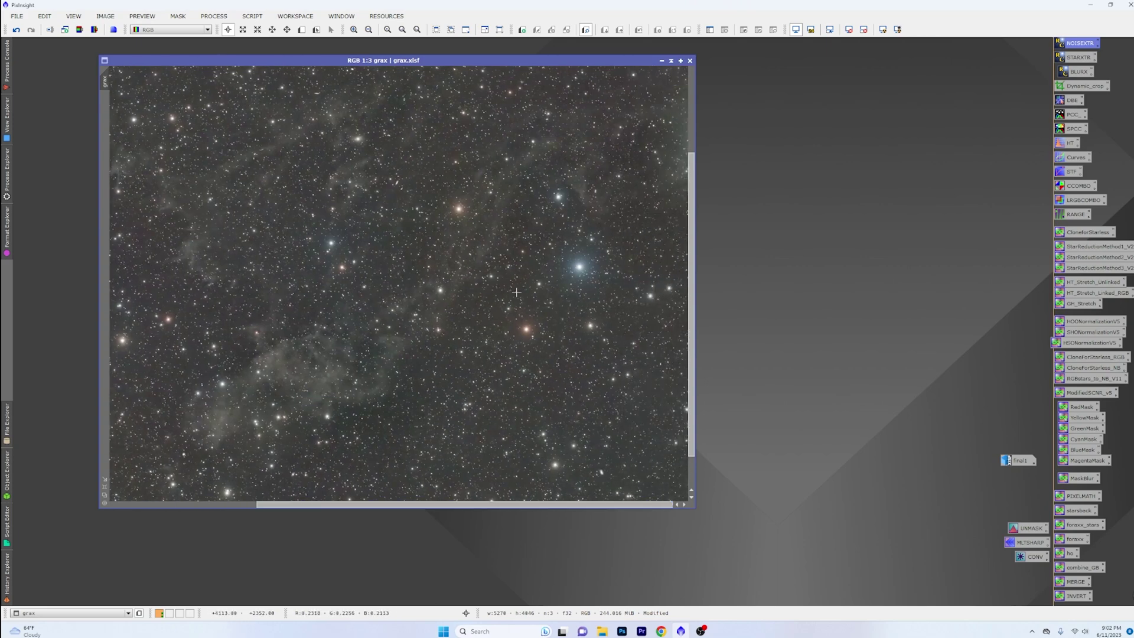
scroll(469, 345, "down", 2)
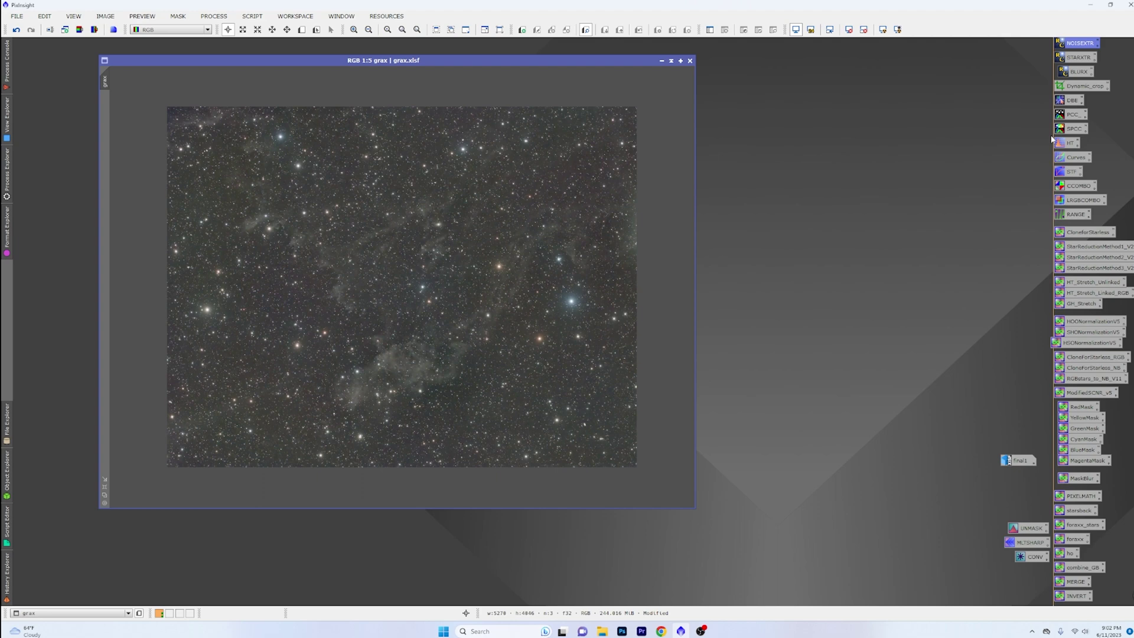
Step: Extract the stars from grax into grax_stars with StarXTerminator and iconize grax_stars
double_click(1078, 58)
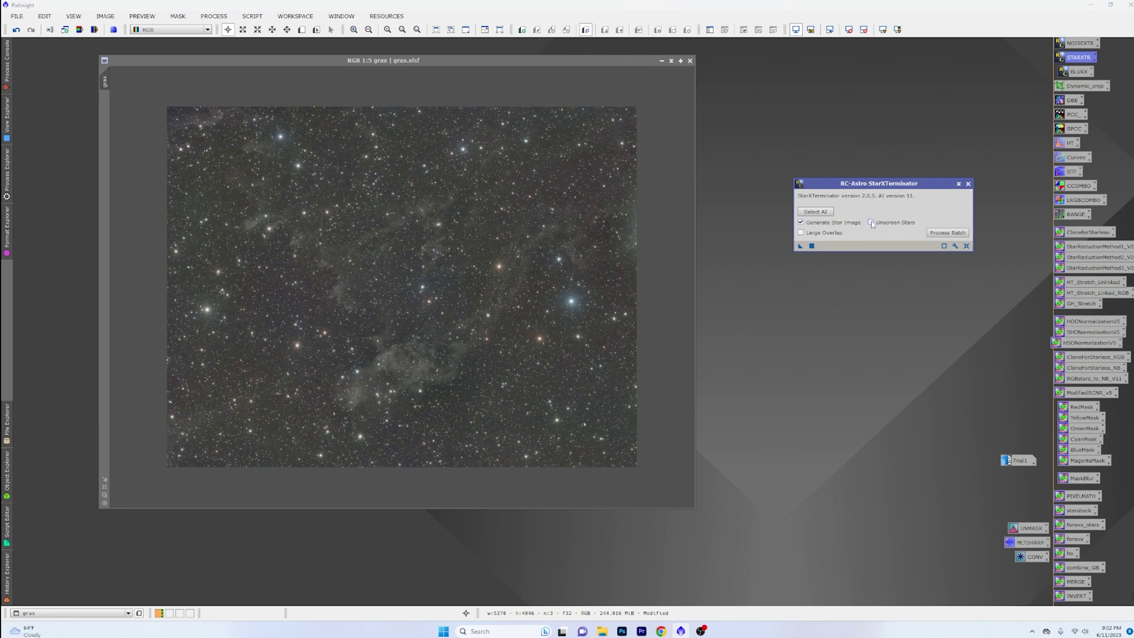
left_click_drag(800, 246, 555, 245)
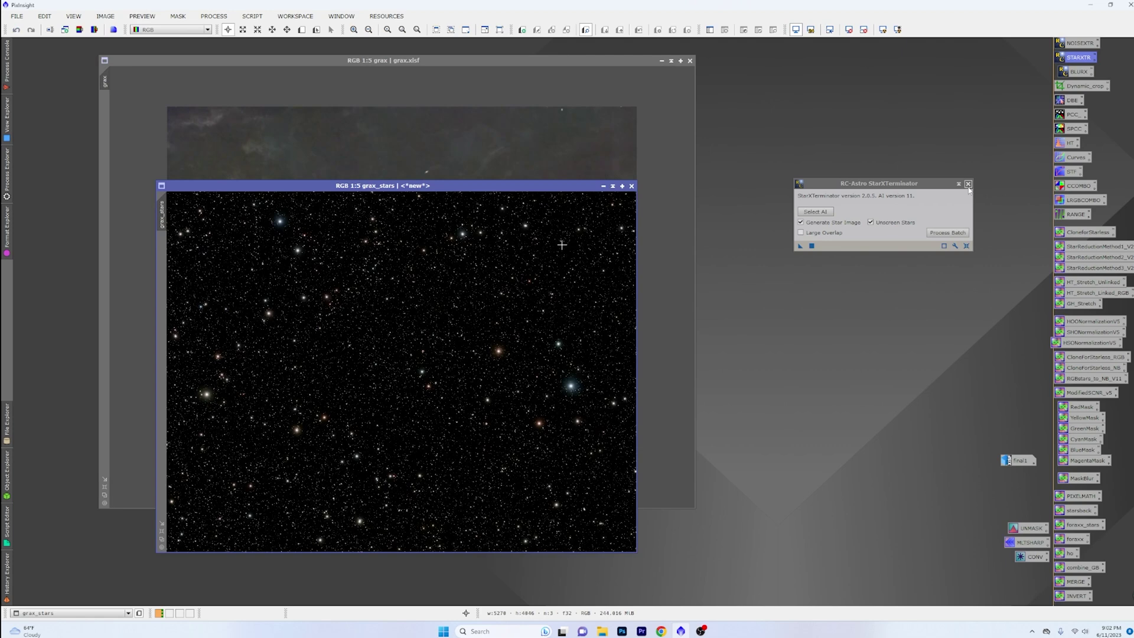
left_click(967, 185)
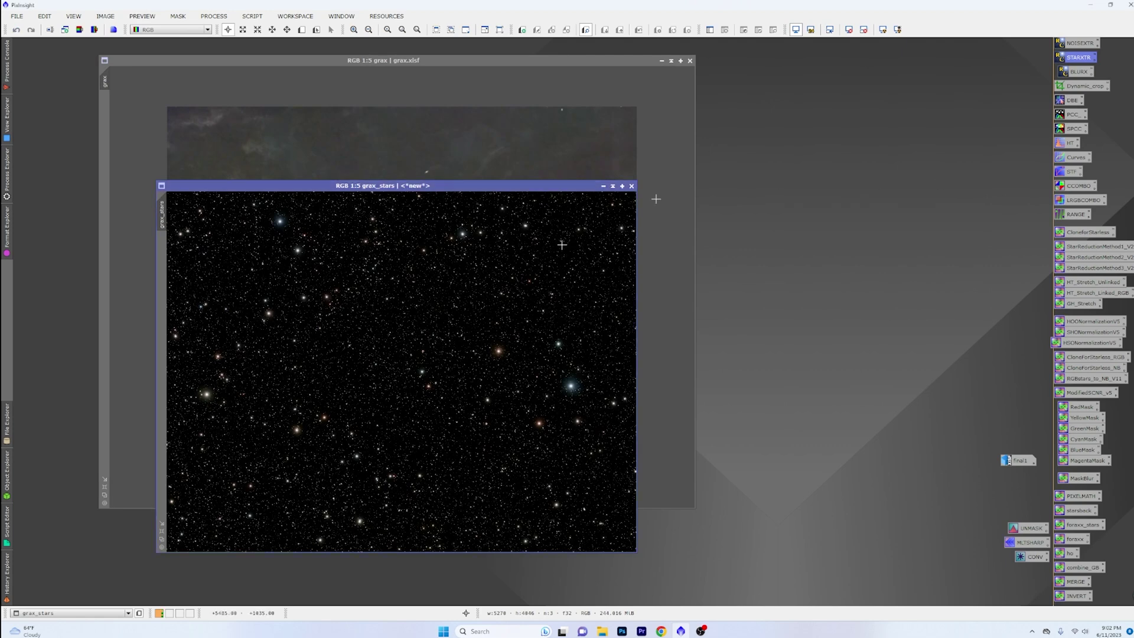
left_click(602, 186)
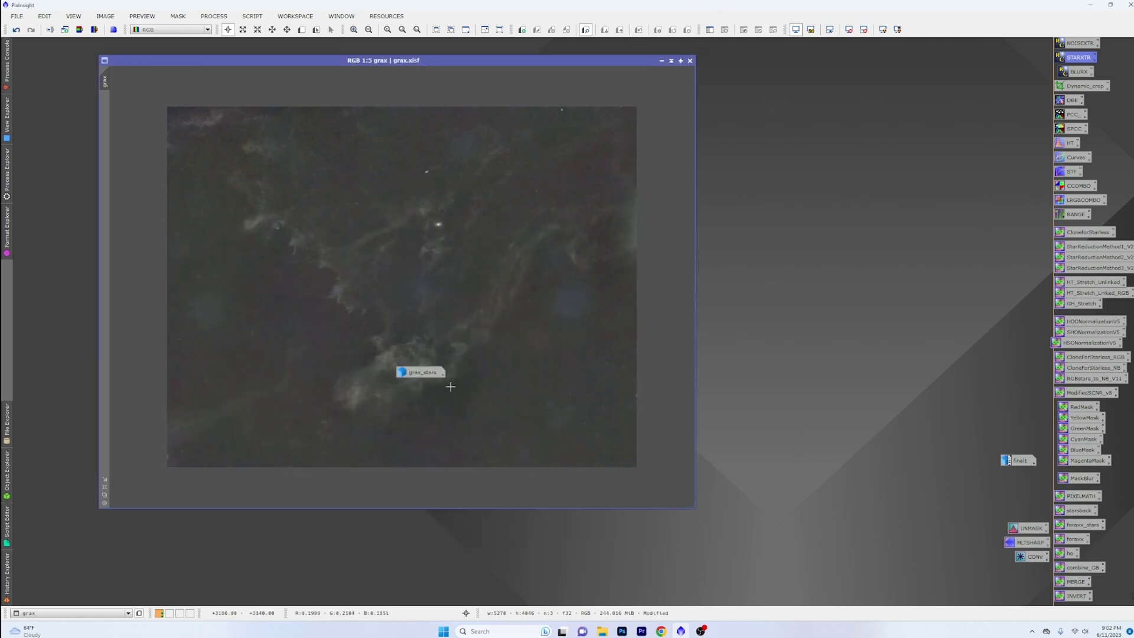
left_click_drag(439, 372, 888, 270)
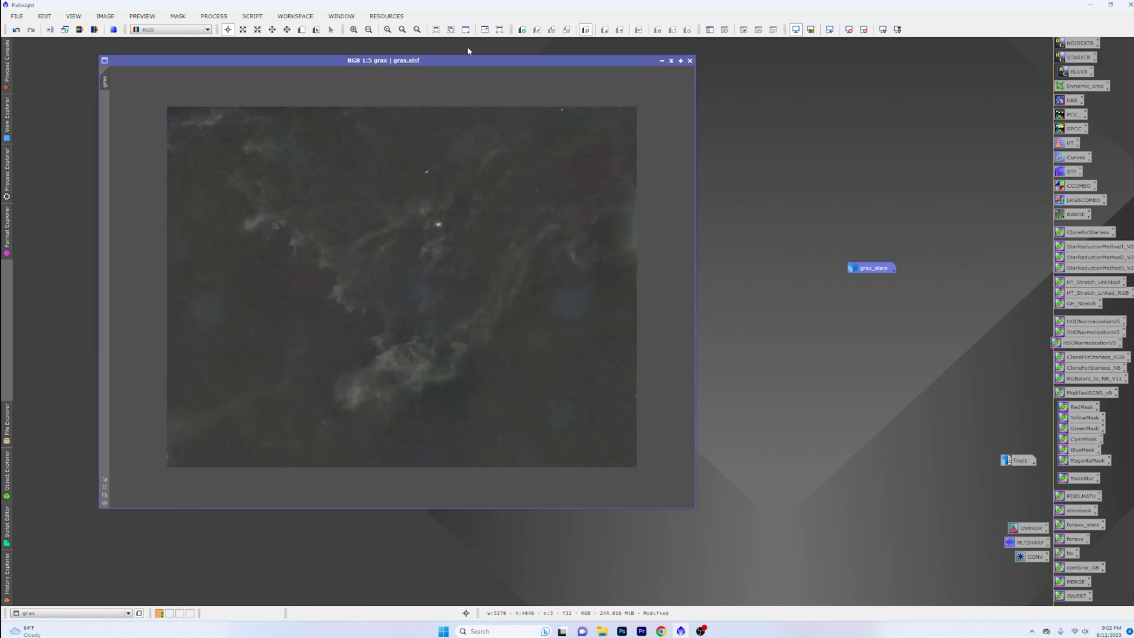
Step: Zoom in to inspect starless grax, then iconize grax_stars and move its icon lower
left_click_drag(449, 60, 370, 48)
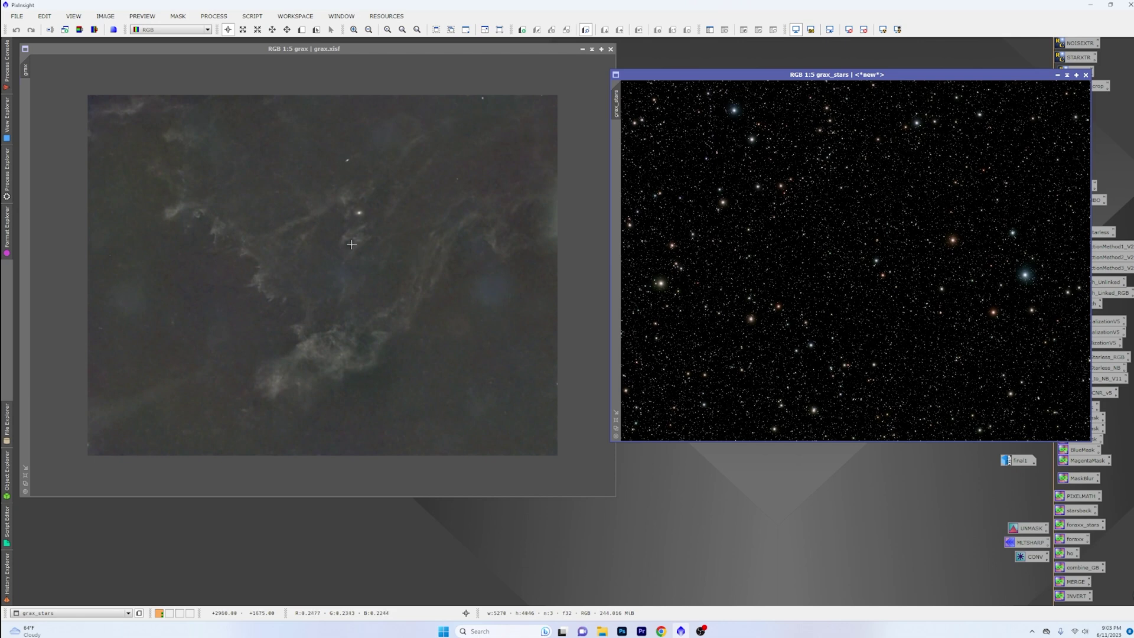
scroll(360, 242, "up", 4)
scroll(349, 118, "down", 1)
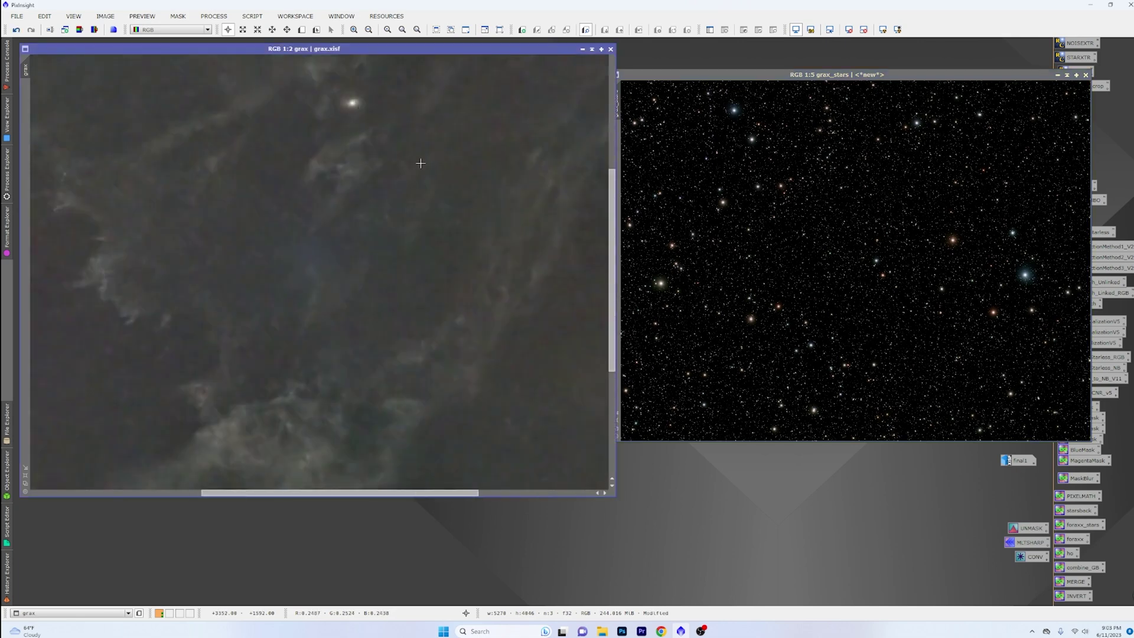
left_click_drag(612, 255, 566, 169)
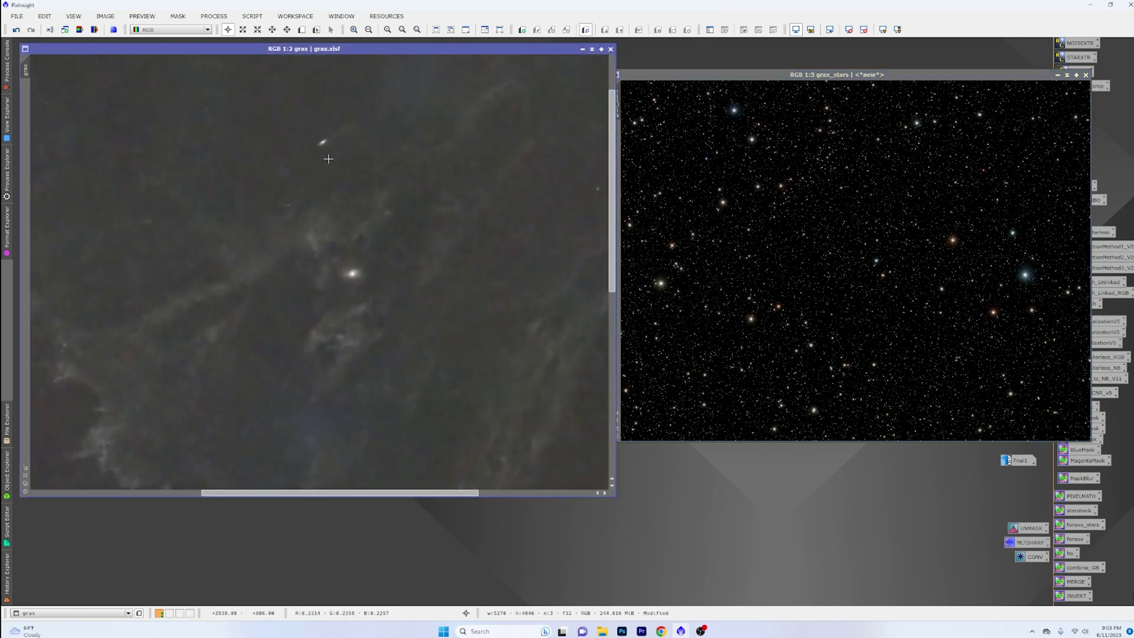
scroll(367, 285, "up", 1)
scroll(368, 285, "up", 2)
scroll(369, 283, "down", 5)
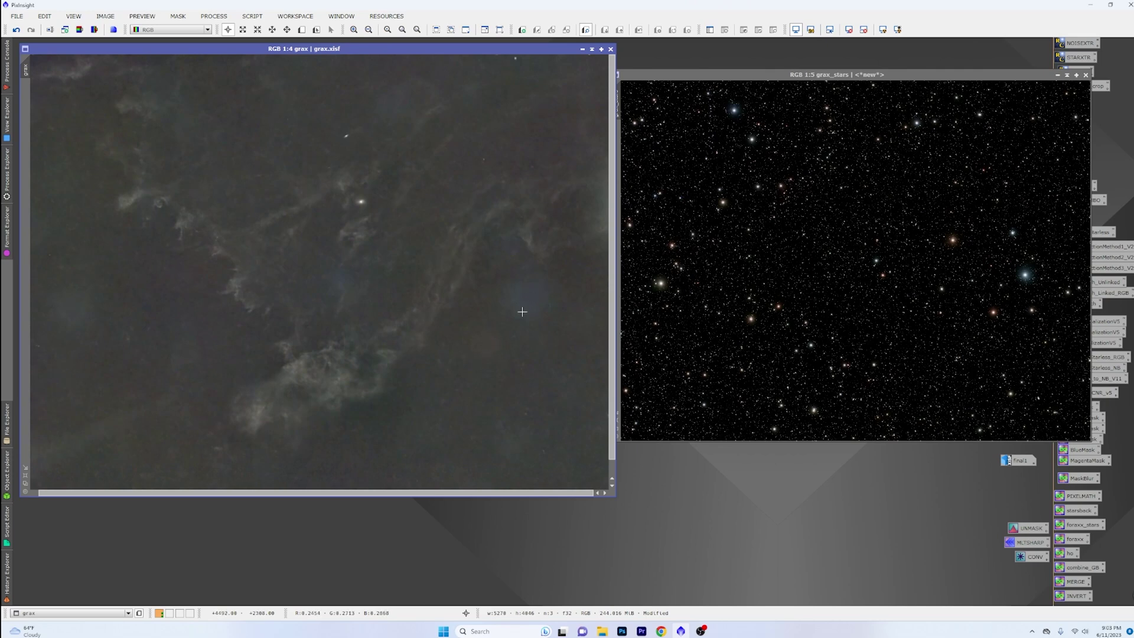
scroll(504, 334, "down", 1)
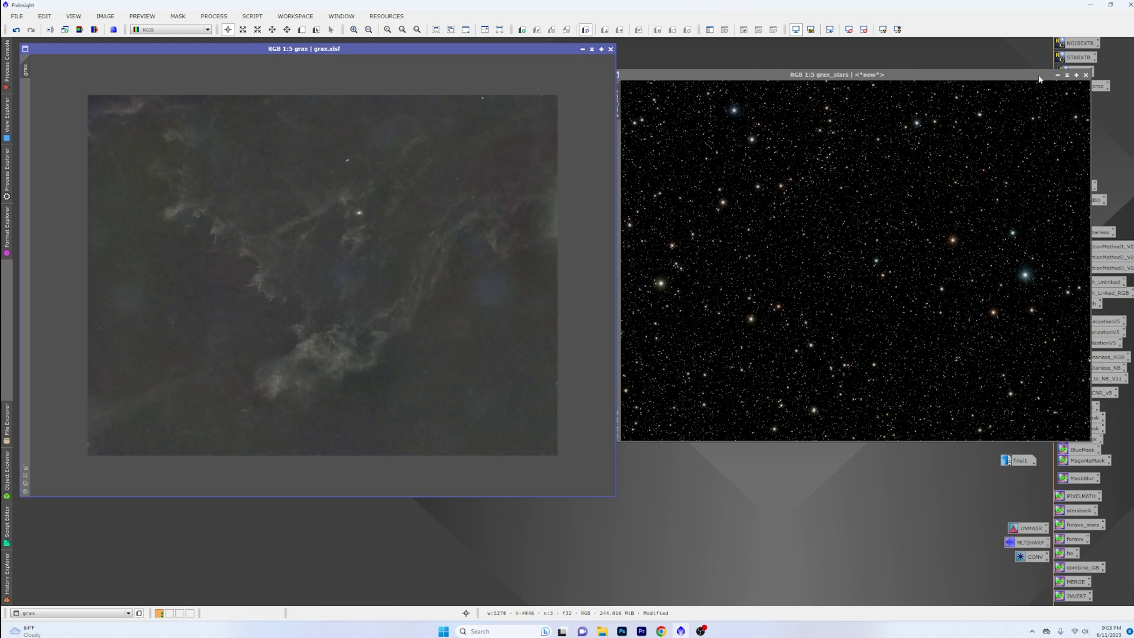
left_click(1057, 75)
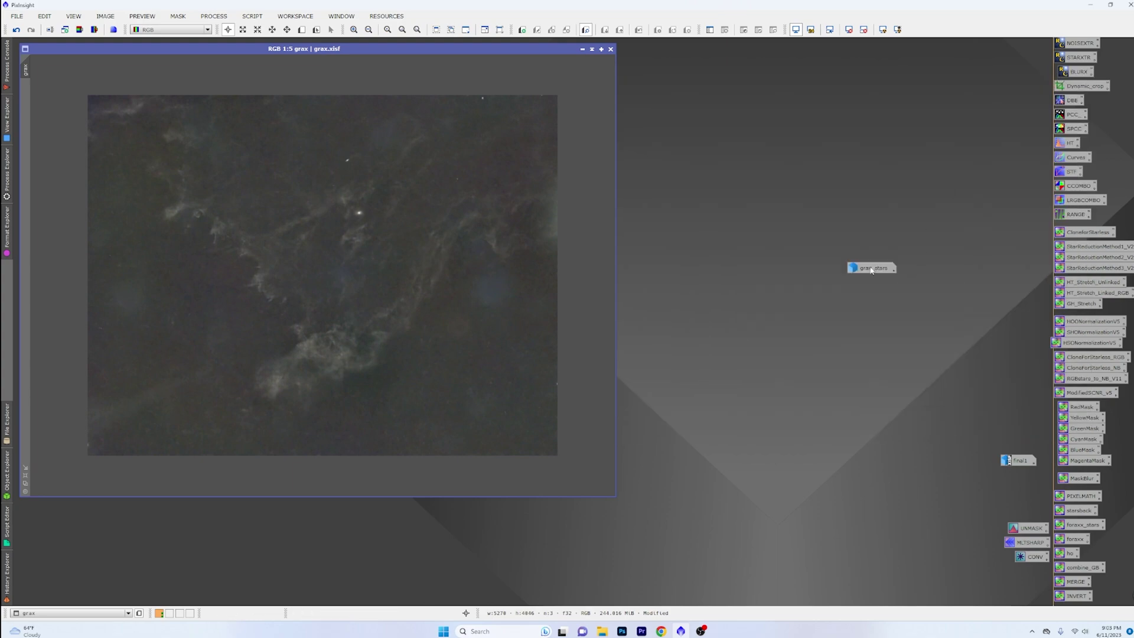
left_click_drag(871, 270, 878, 544)
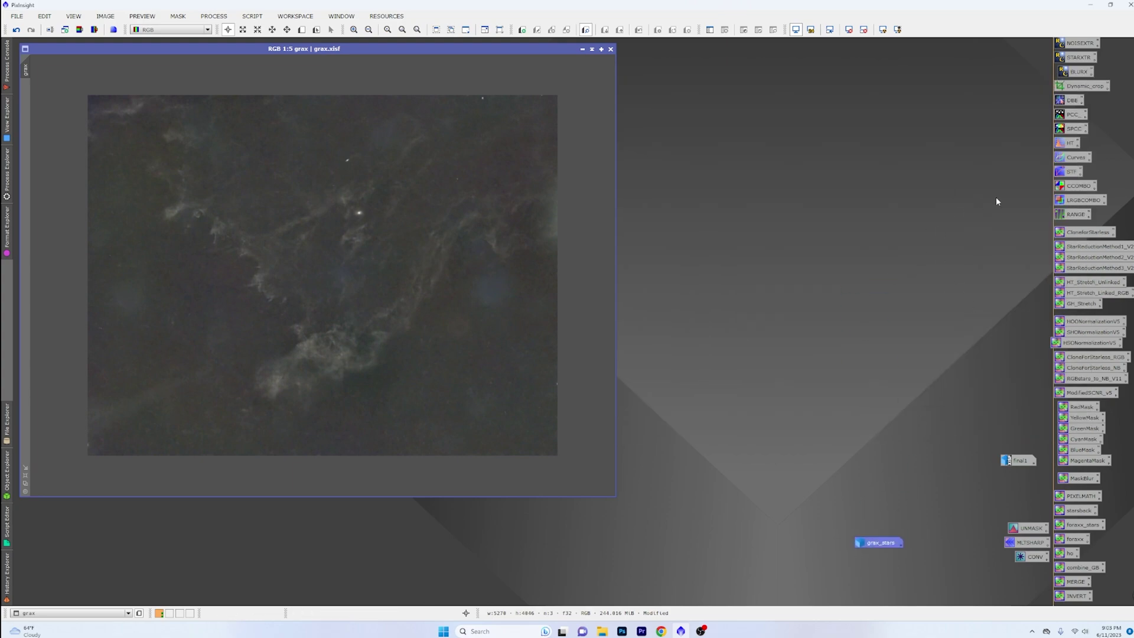
Step: Apply a gentle Curves adjustment to starless grax, pulling the shadow and midtone points slightly down
double_click(1076, 158)
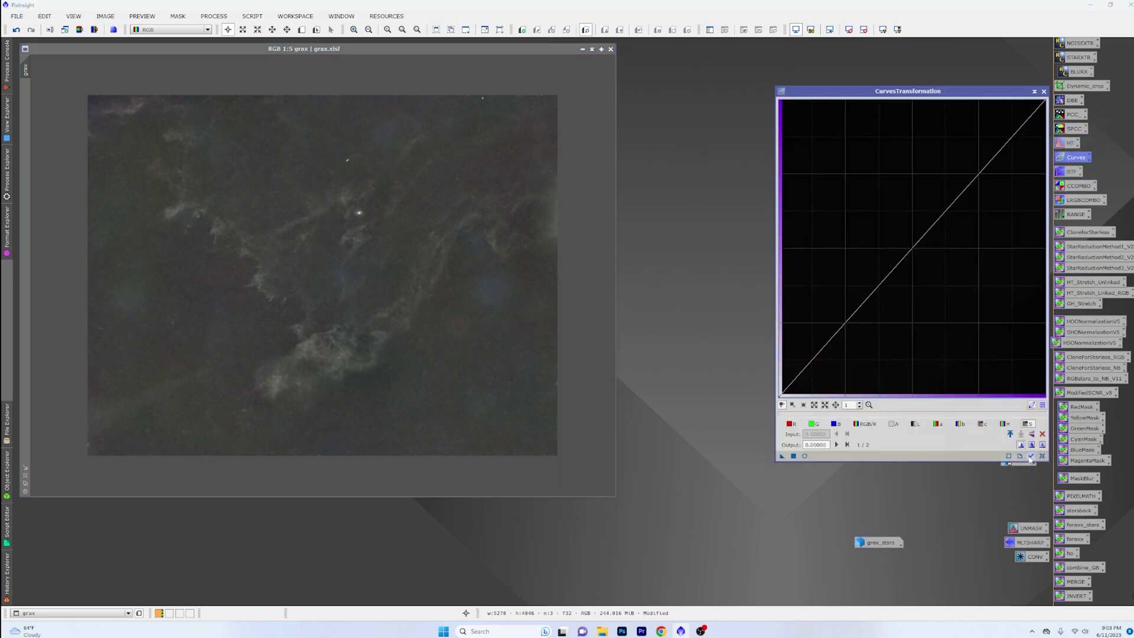
left_click(804, 456)
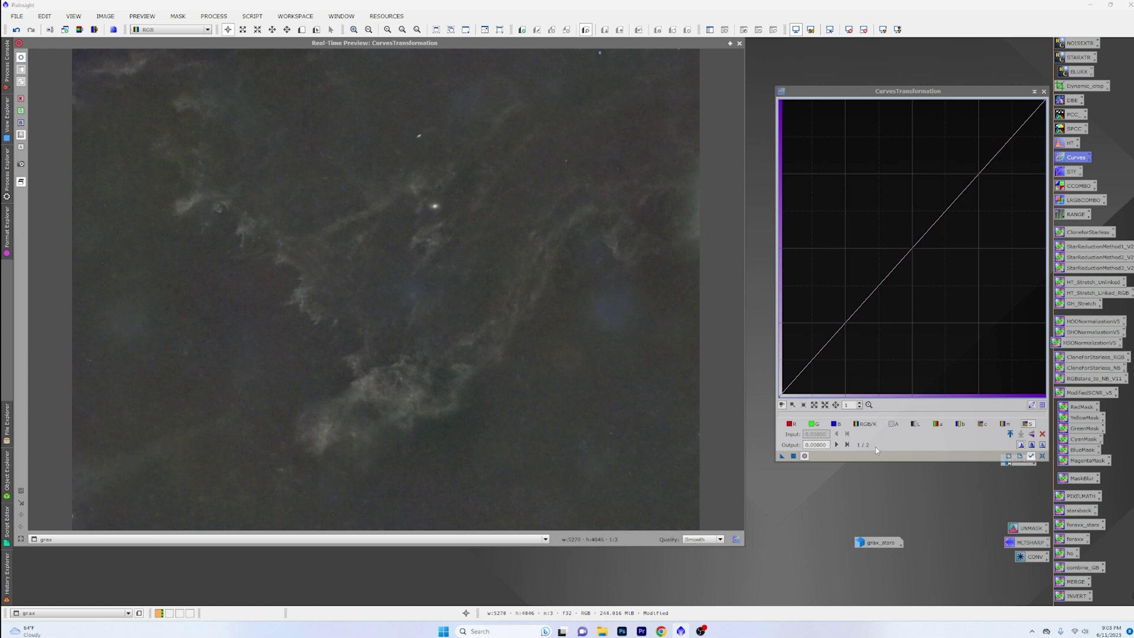
left_click(871, 424)
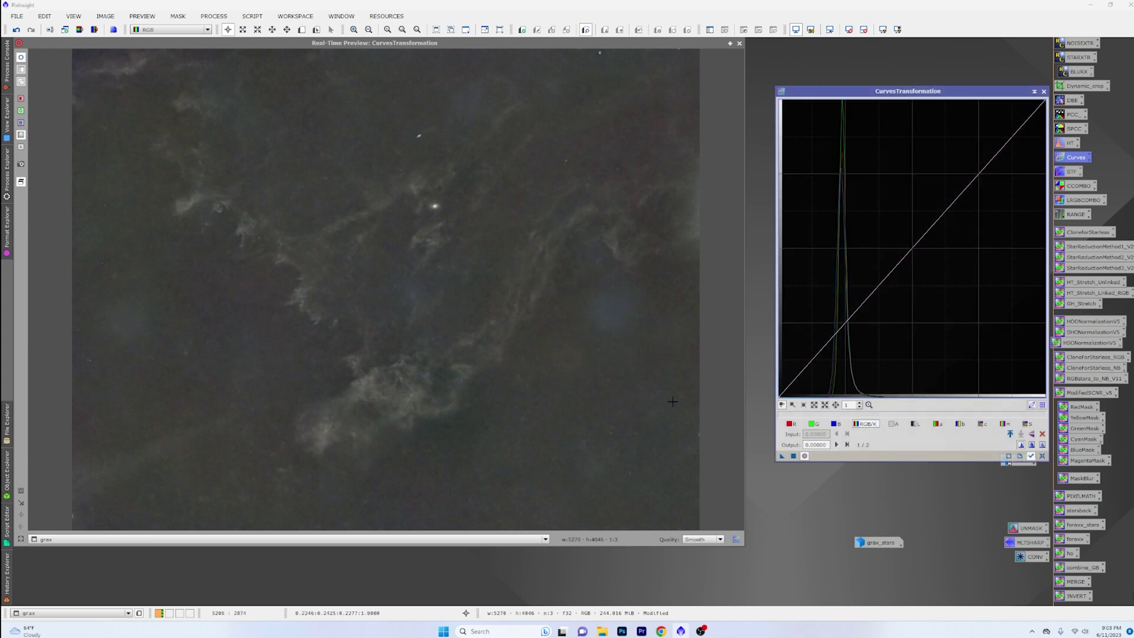
left_click_drag(489, 446, 486, 447)
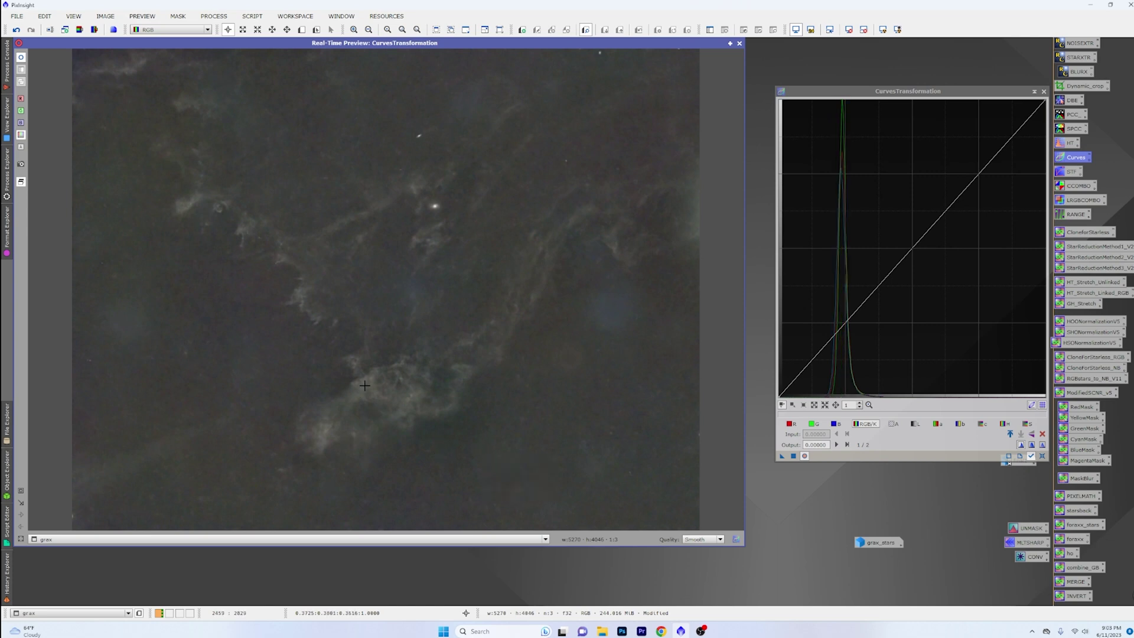
left_click_drag(364, 384, 366, 383)
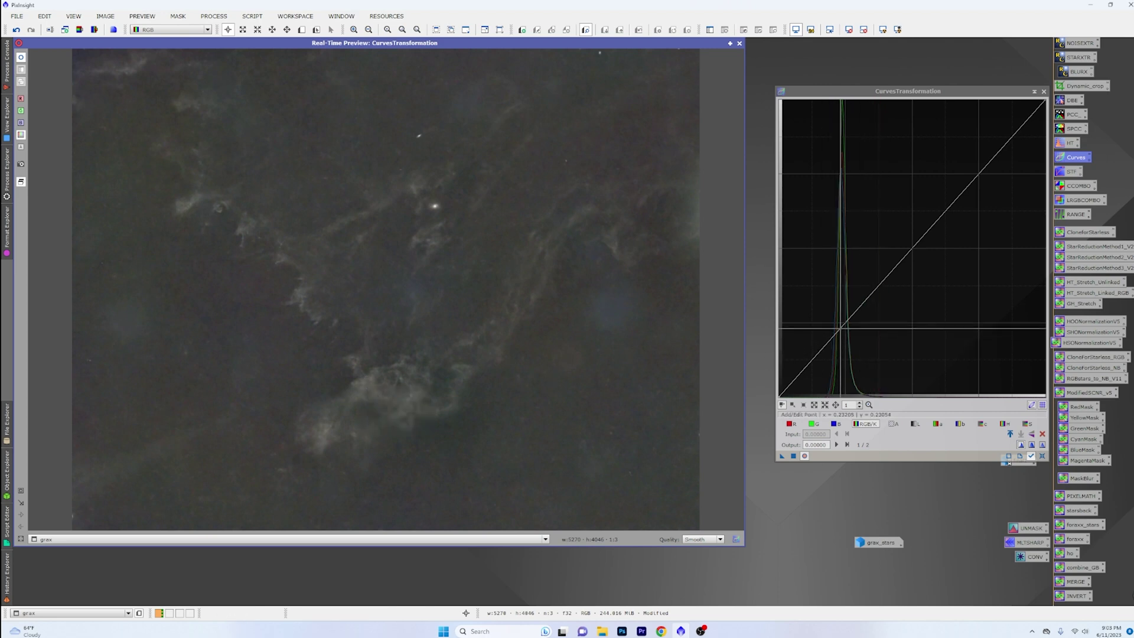
left_click_drag(840, 328, 839, 337)
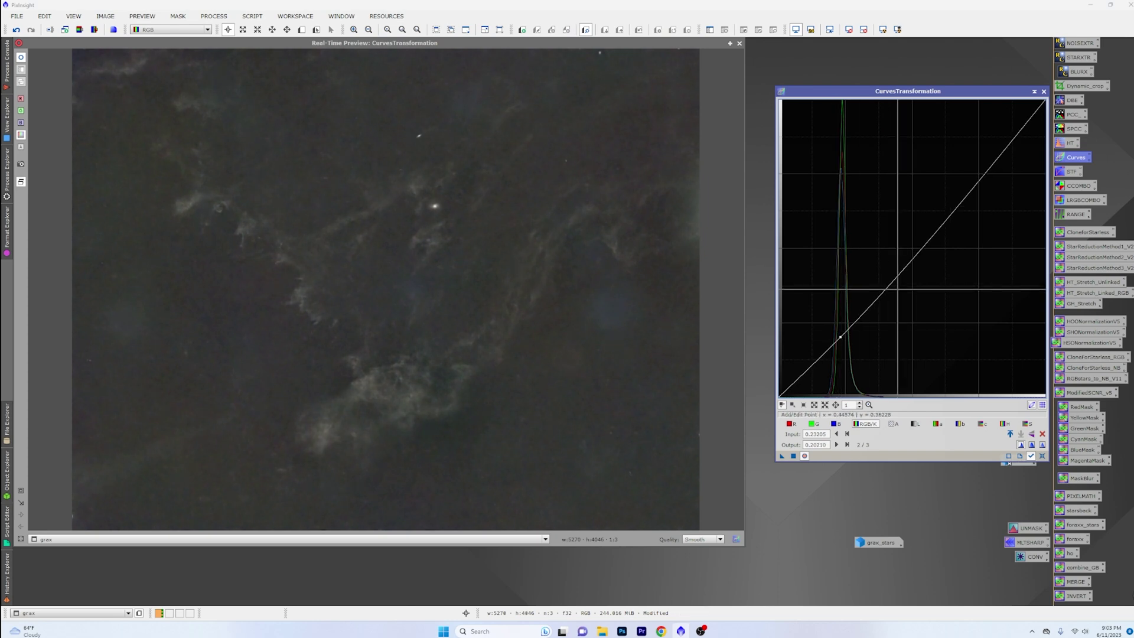
left_click_drag(911, 255, 908, 250)
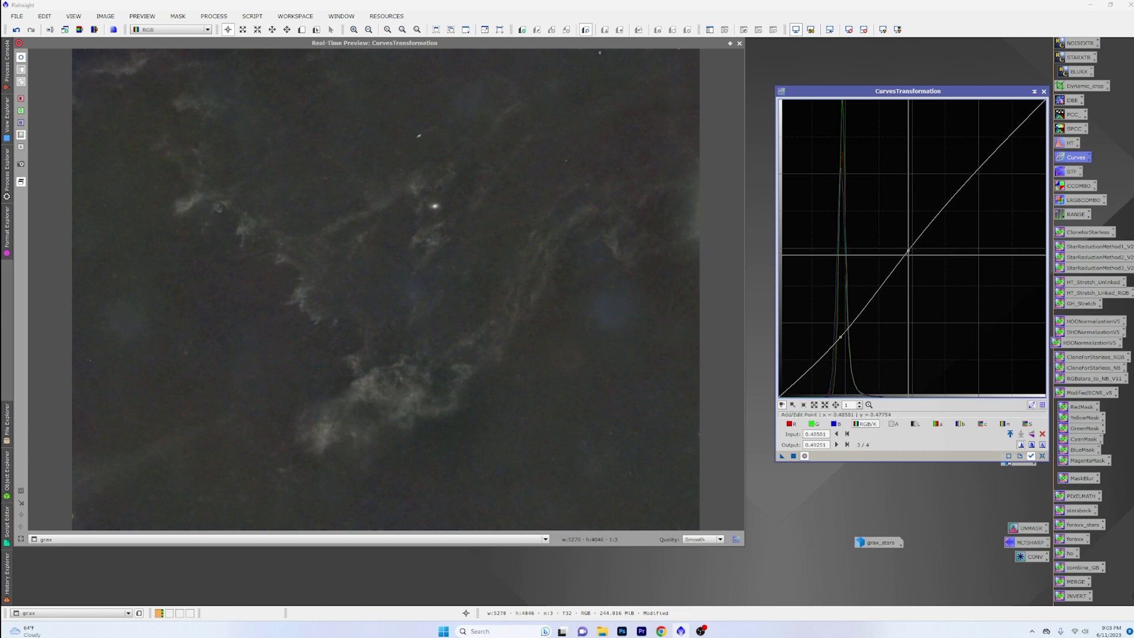
left_click(793, 456)
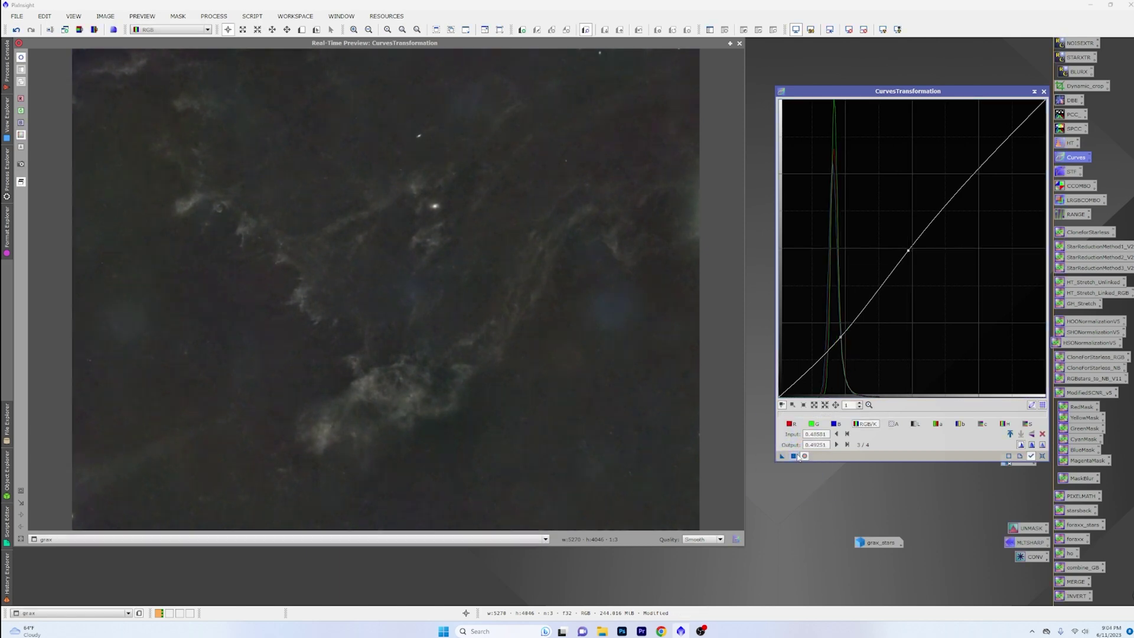
left_click(1042, 456)
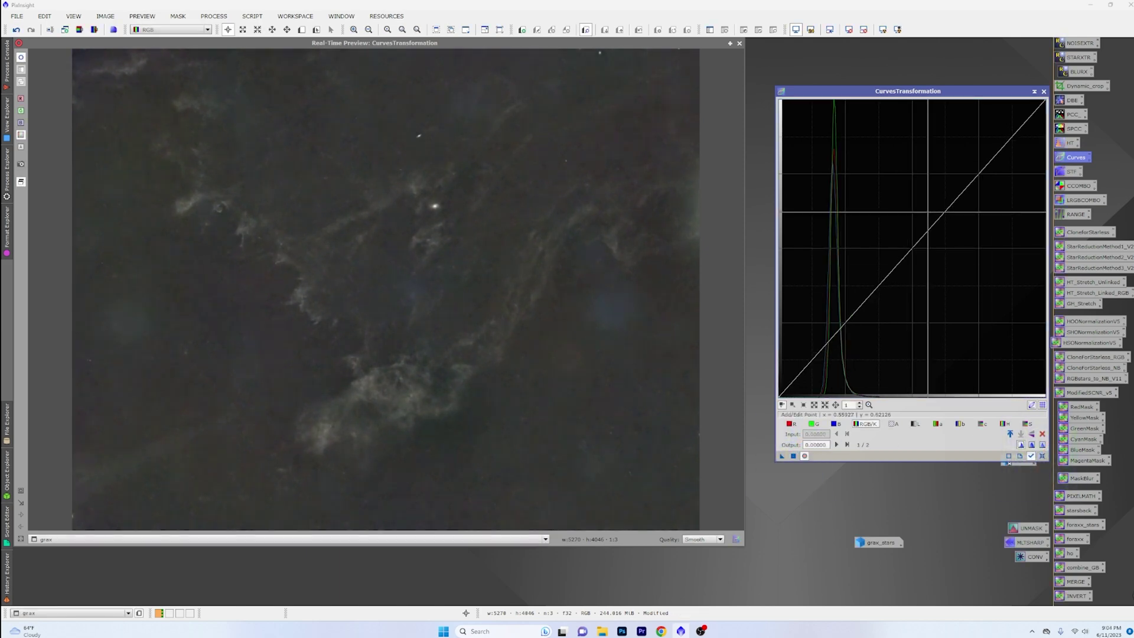
left_click(1043, 92)
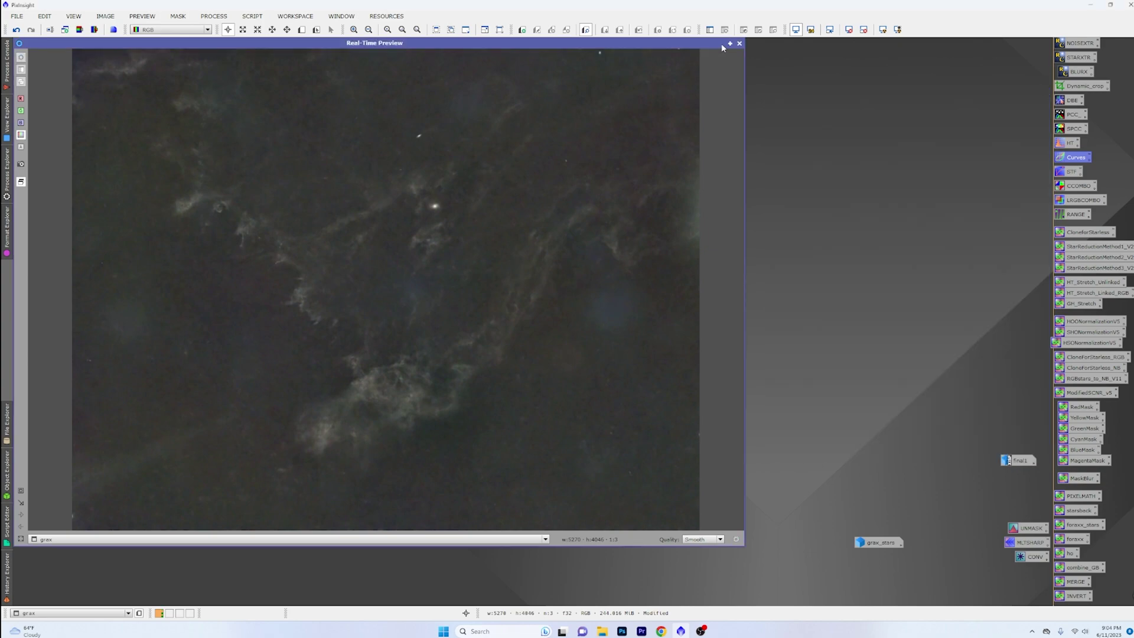
left_click(738, 44)
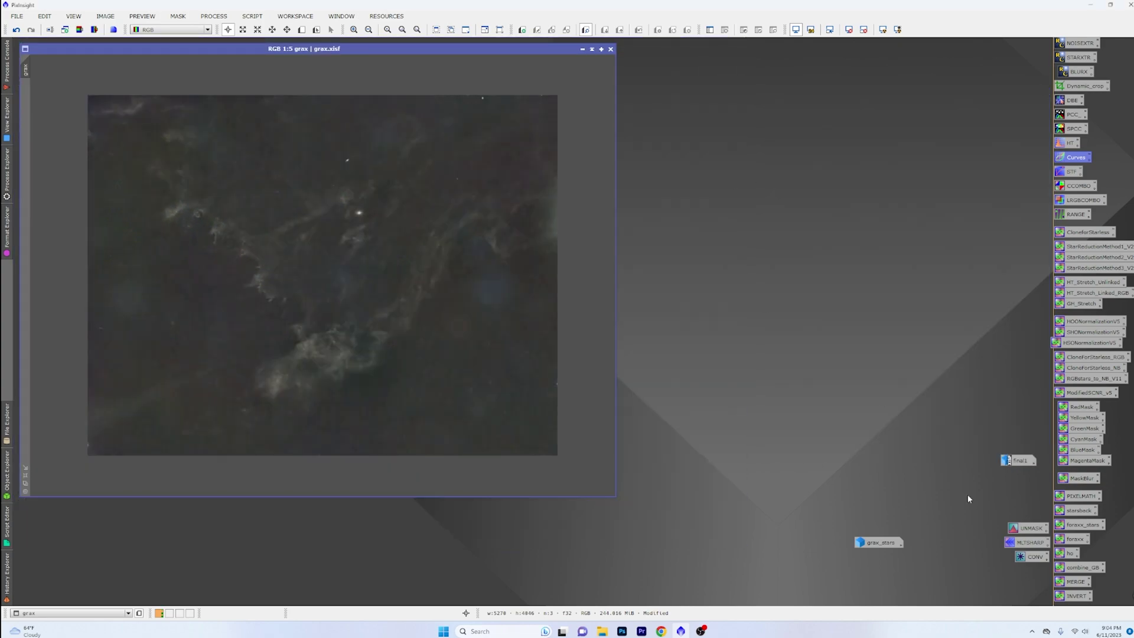
Step: Start CloneStamp on the grax image with an 80-pixel brush radius
double_click(881, 542)
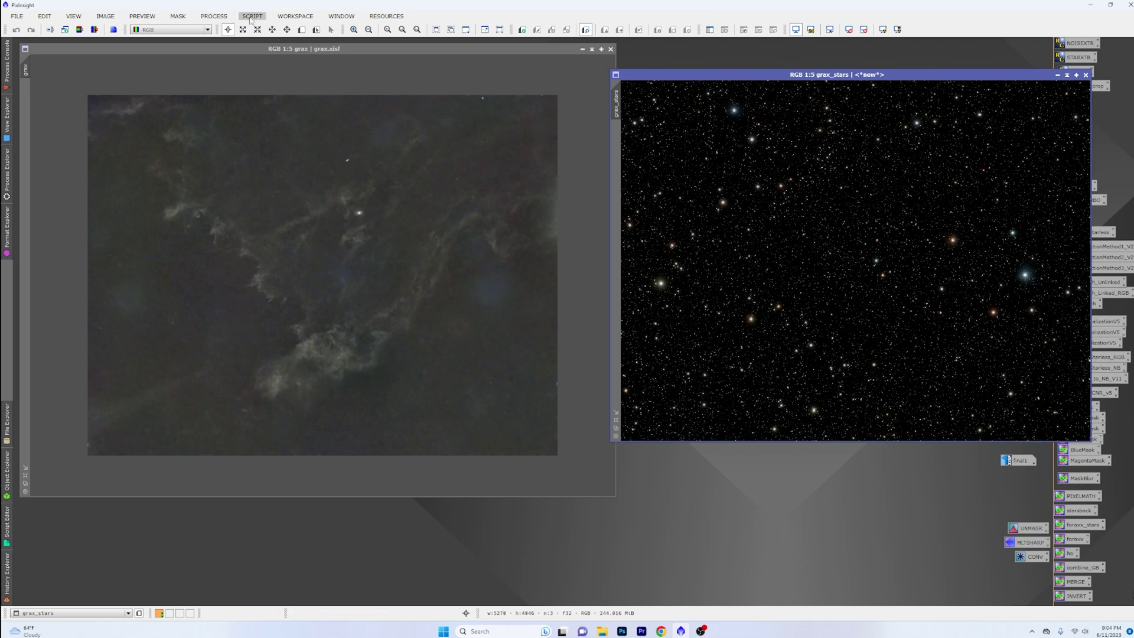
left_click(211, 17)
mouse_move(224, 30)
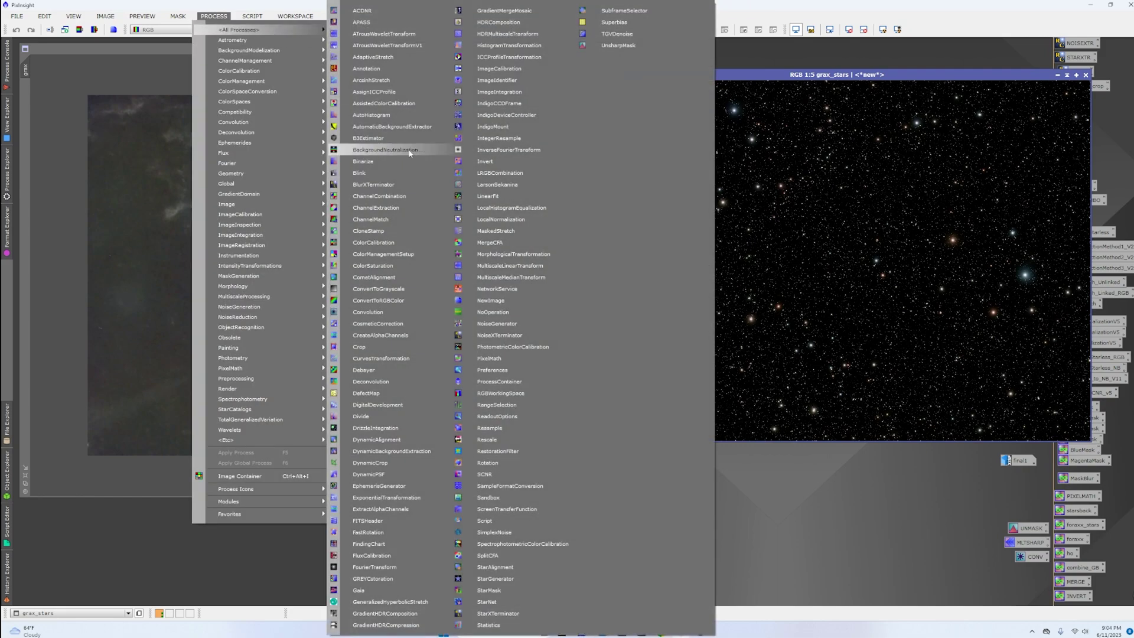
left_click(414, 232)
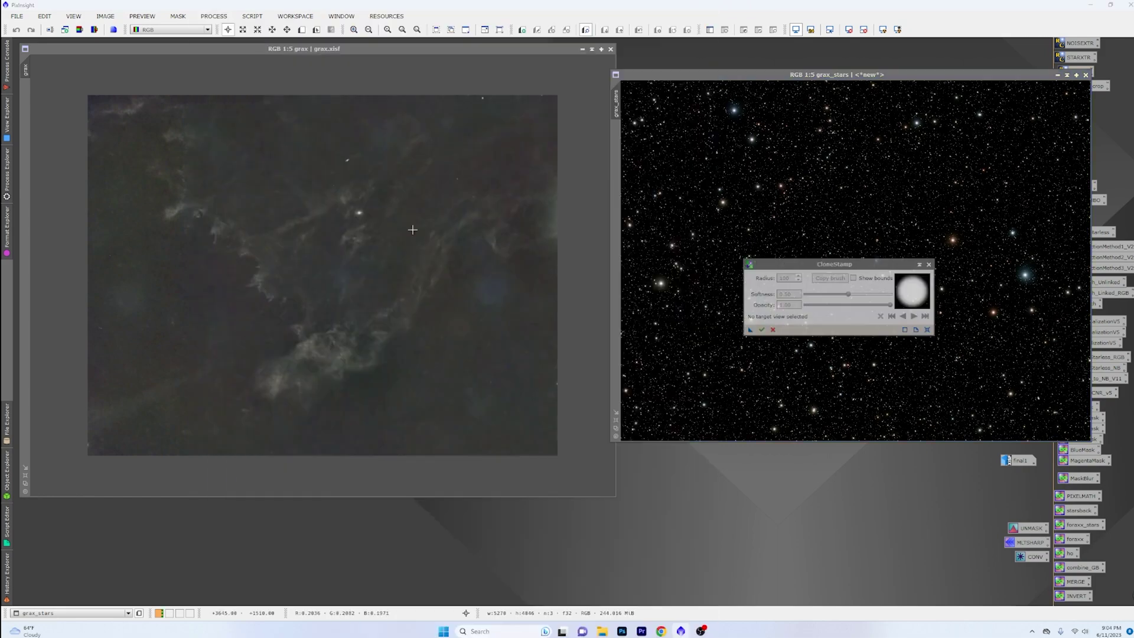
left_click(805, 269)
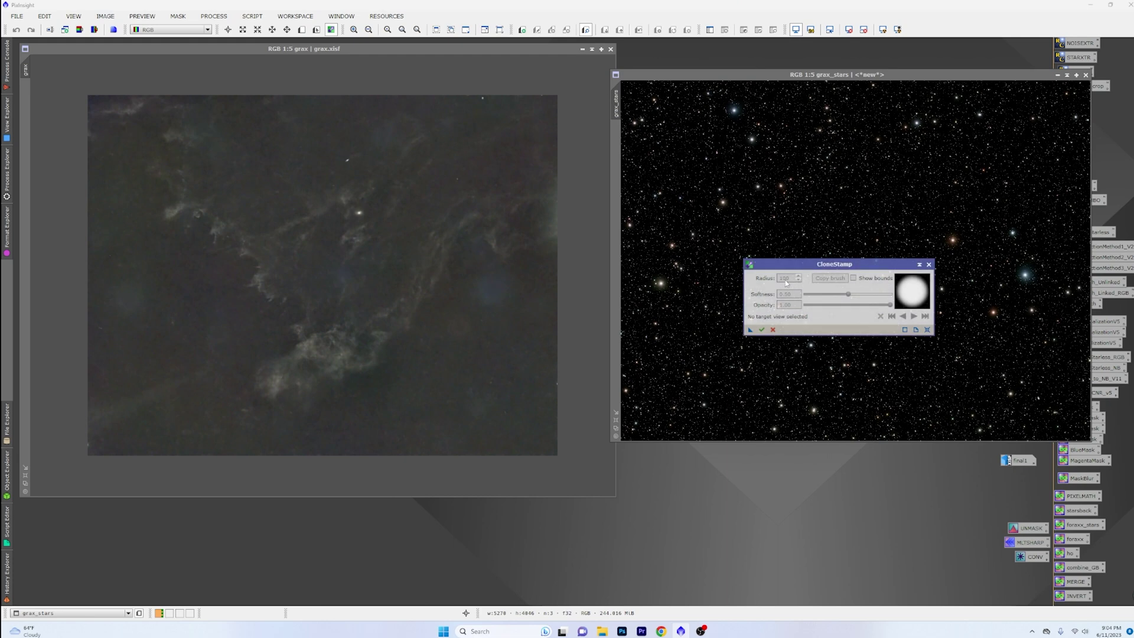
left_click(928, 330)
type("80")
key("Return")
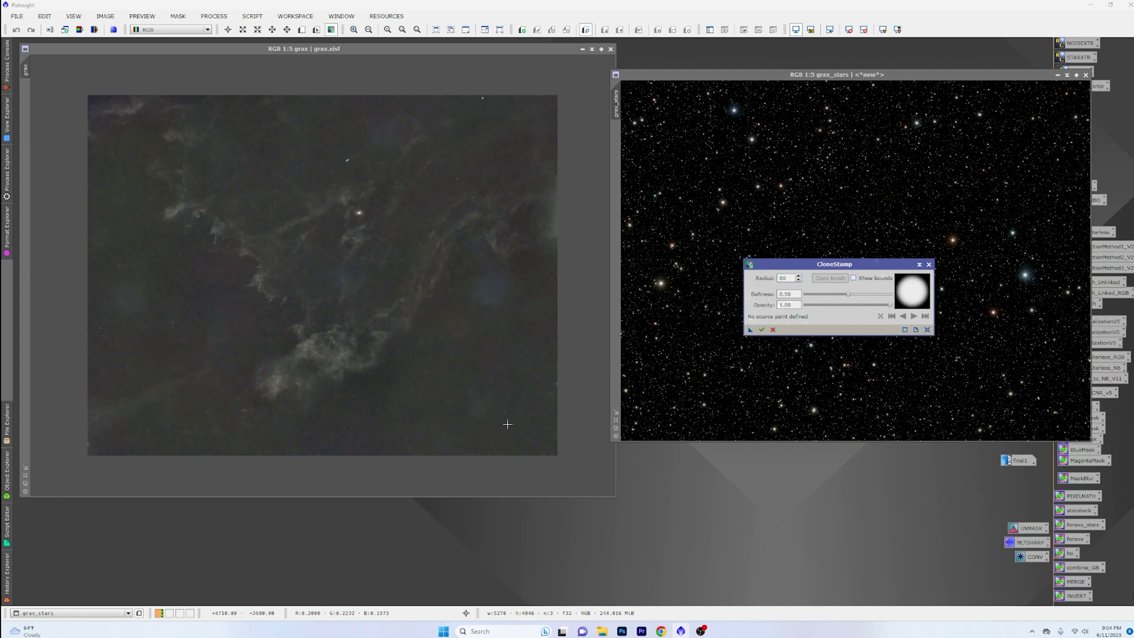
scroll(447, 400, "up", 3)
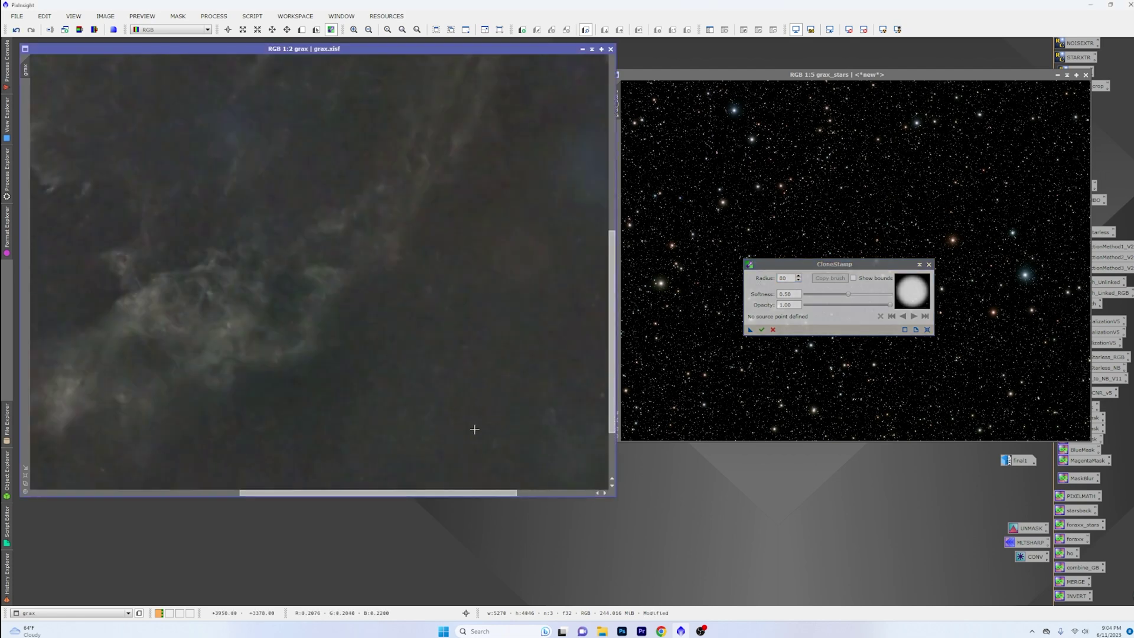
scroll(474, 429, "right", 5)
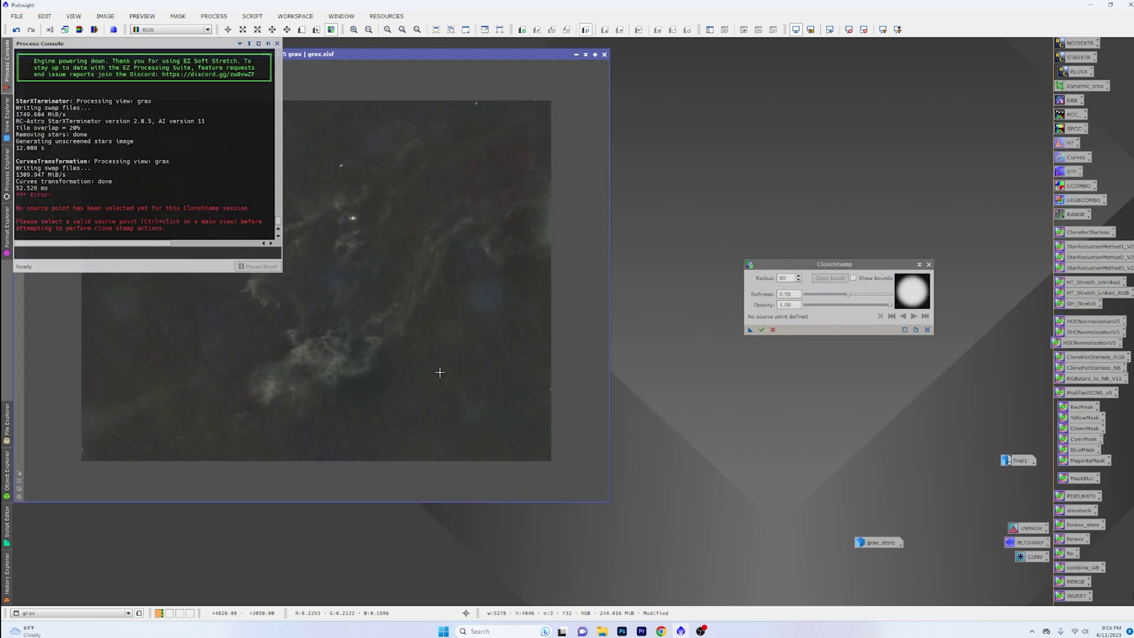
Step: Clone clean background over several blotches in the grax sky from two source points
key("ctrl")
left_click(454, 328, "ctrl")
left_click(435, 370)
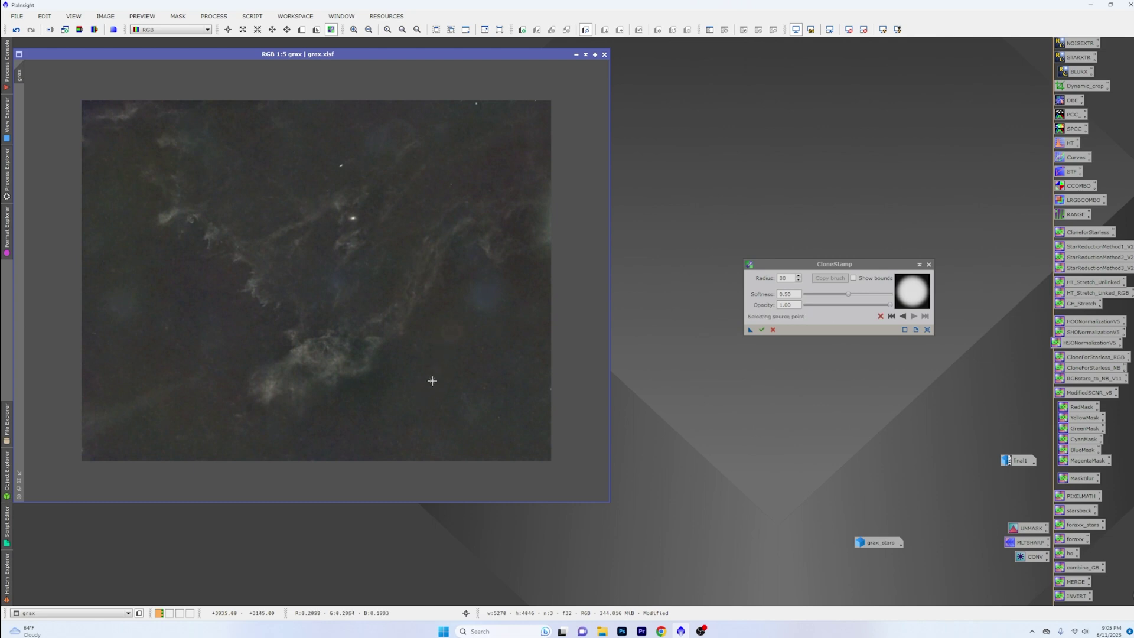
left_click(450, 326)
left_click(477, 306)
key("ctrl")
left_click(532, 403, "ctrl")
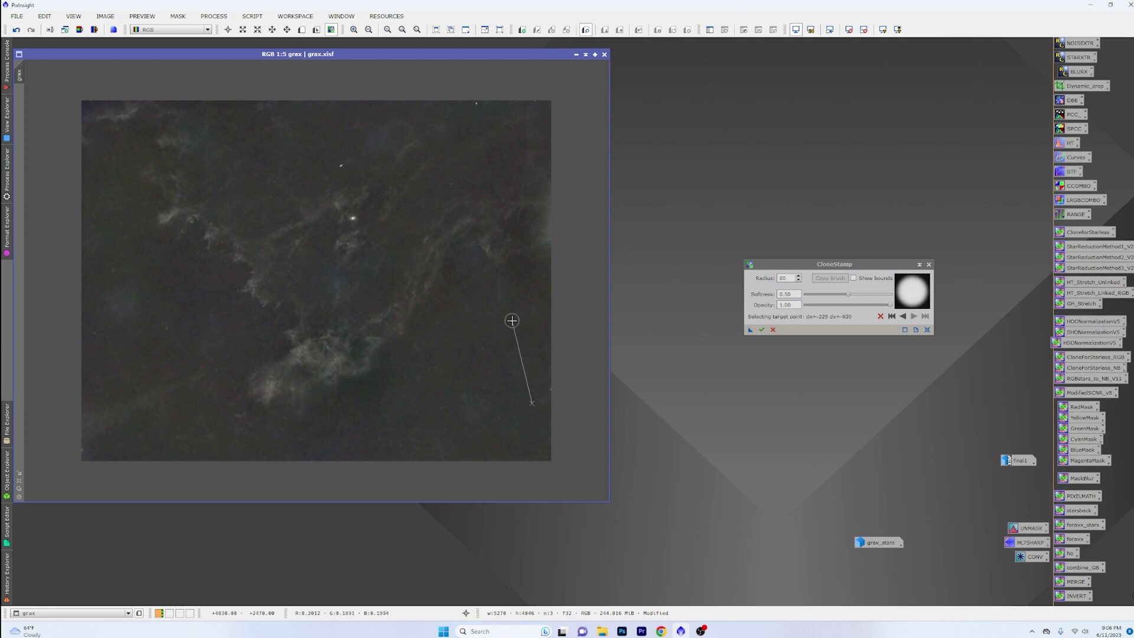
left_click(503, 287)
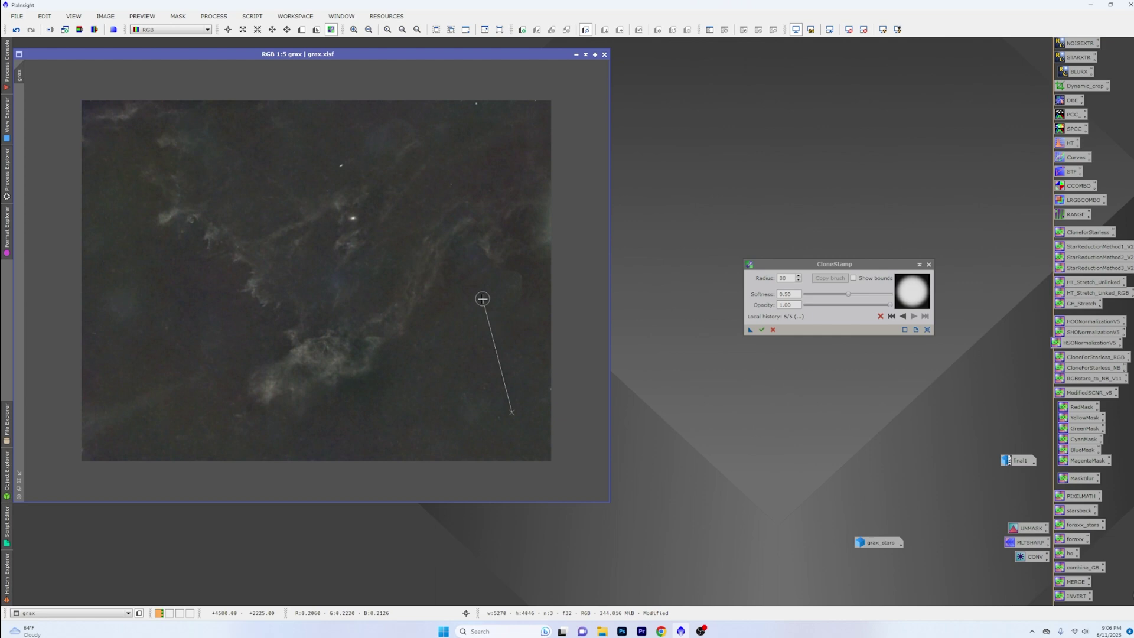
left_click(509, 298)
left_click(498, 314)
left_click(494, 326, "ctrl")
left_click(463, 300)
Step: Lower the brush opacity to 0.50 and clone clean sky over a dark background blemish
scroll(444, 366, "up", 3)
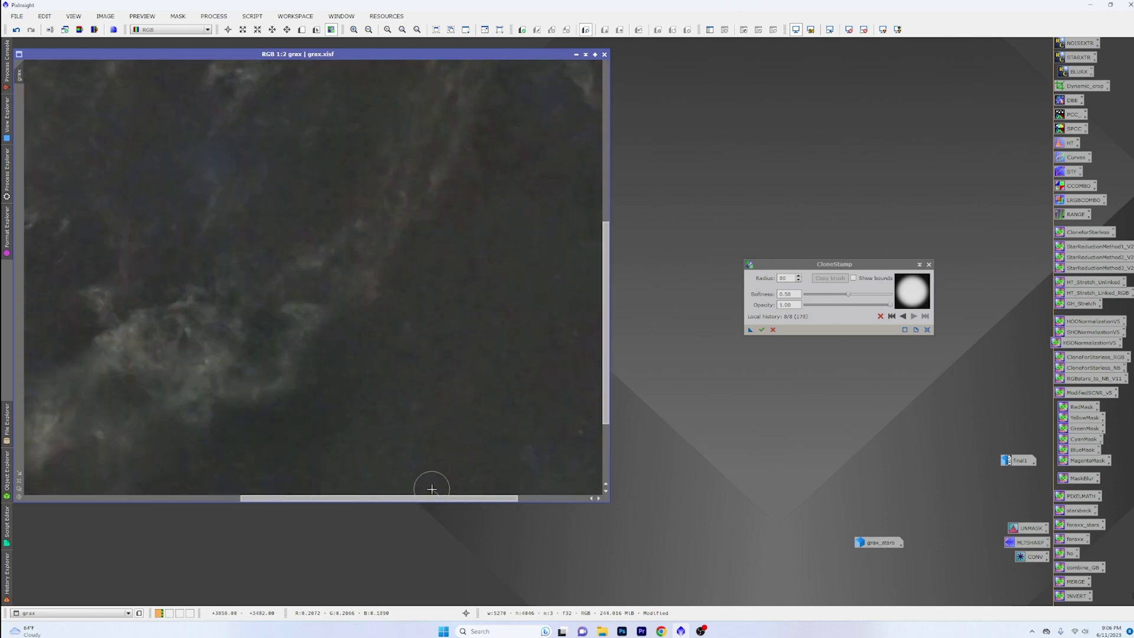
left_click_drag(430, 497, 499, 498)
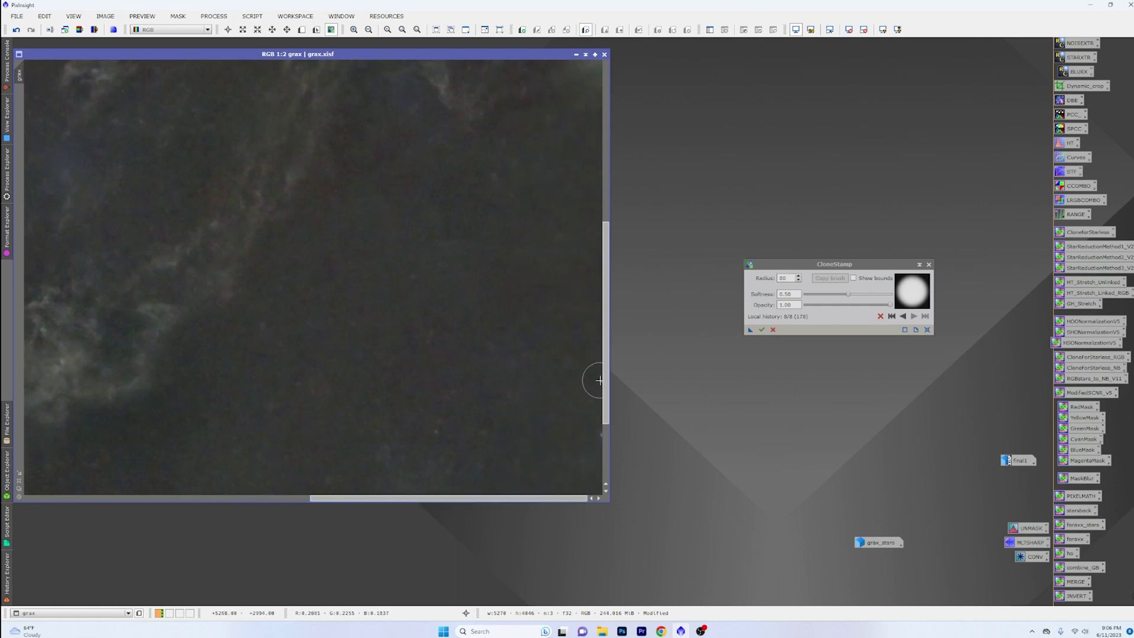
left_click_drag(604, 397, 605, 453)
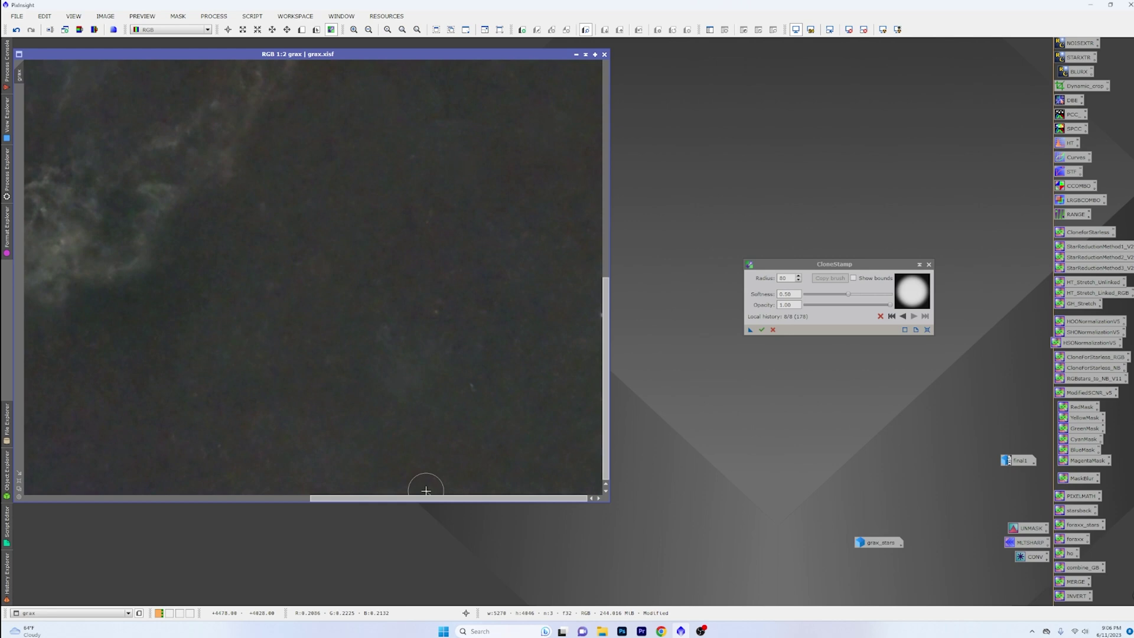
left_click_drag(433, 500, 177, 489)
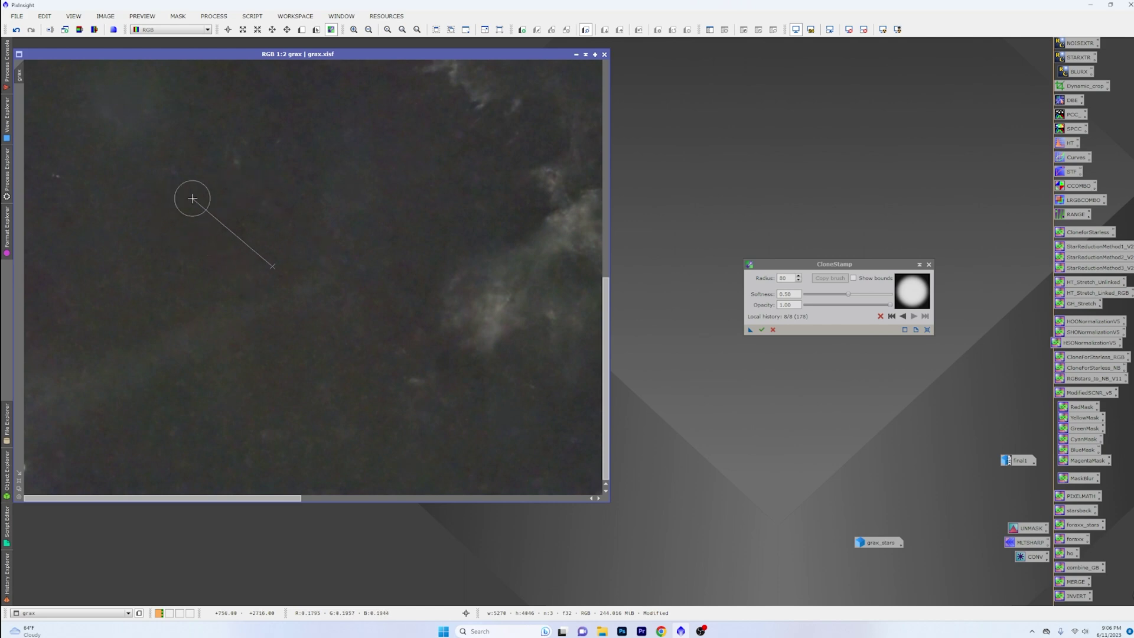
scroll(154, 193, "down", 1)
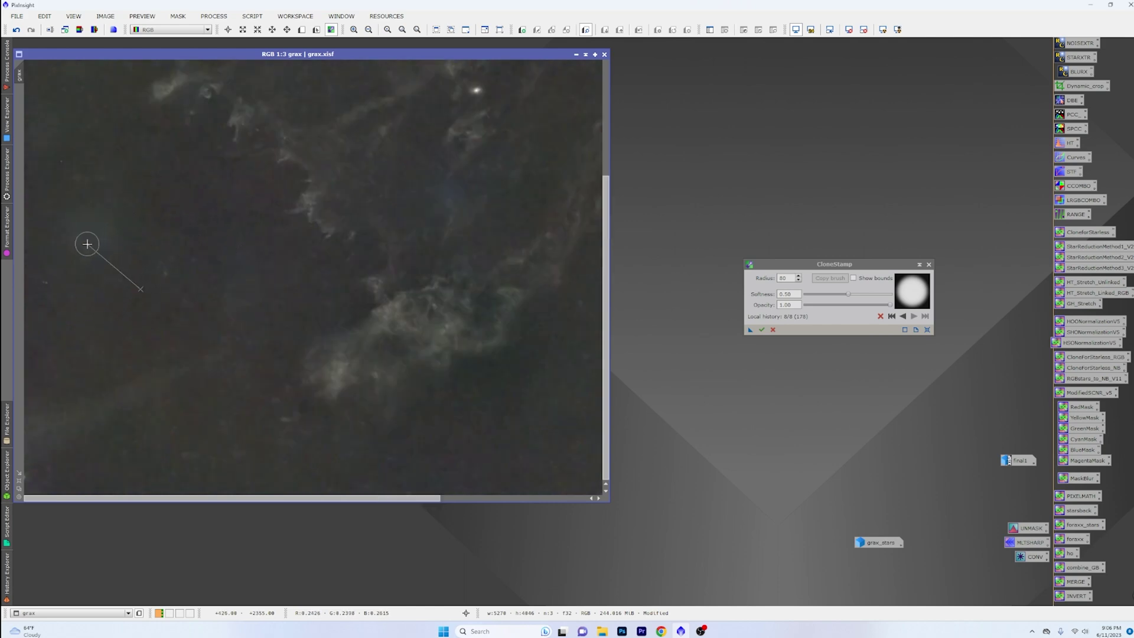
left_click_drag(69, 251, 88, 242)
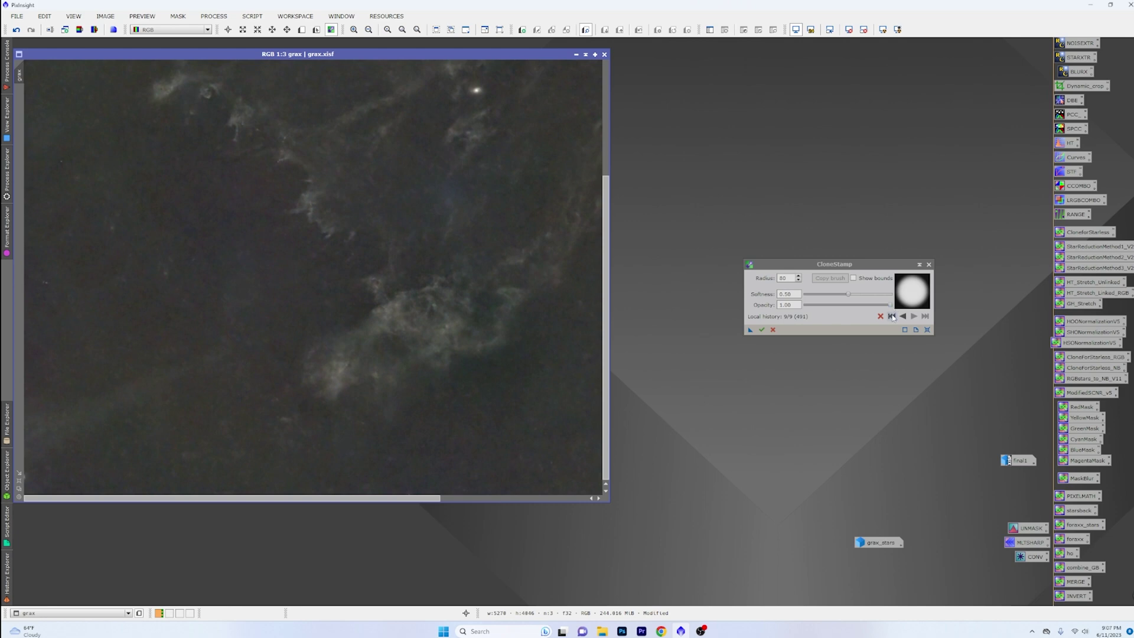
left_click_drag(890, 305, 863, 307)
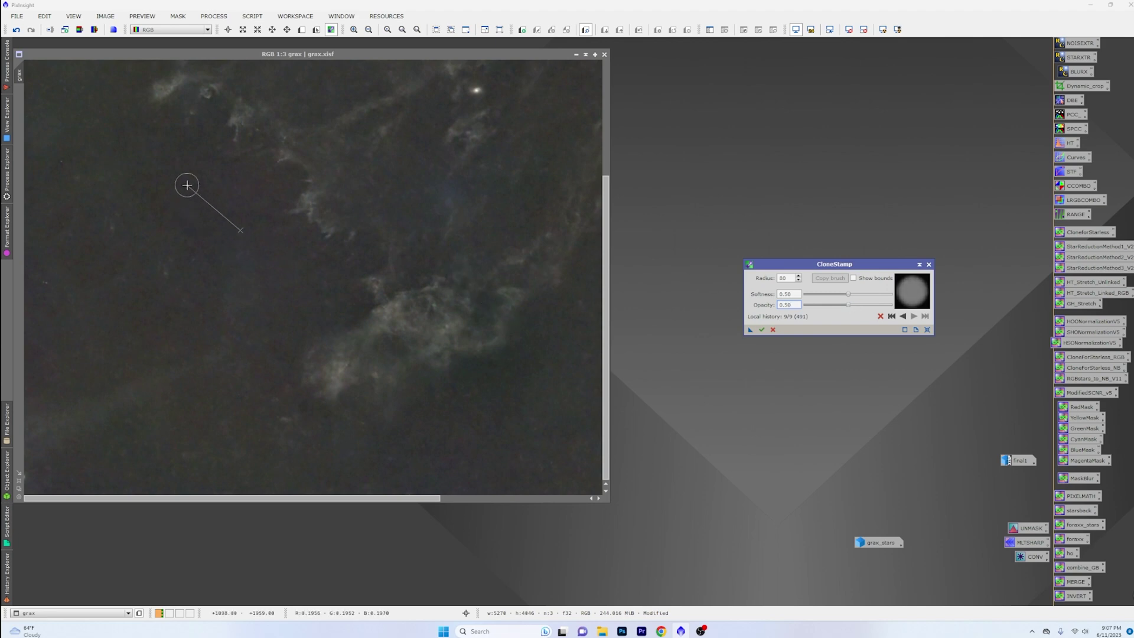
left_click(158, 157, "ctrl")
mouse_move(144, 222)
left_mouse_down()
mouse_move(116, 247)
mouse_move(116, 272)
left_mouse_up()
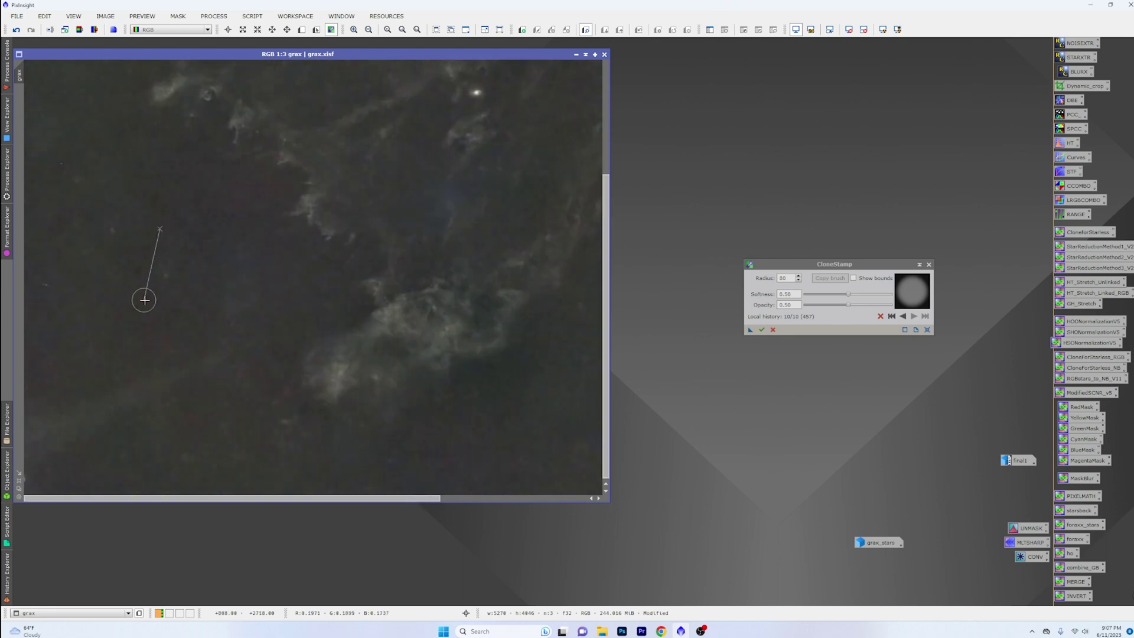
scroll(144, 298, "down", 1)
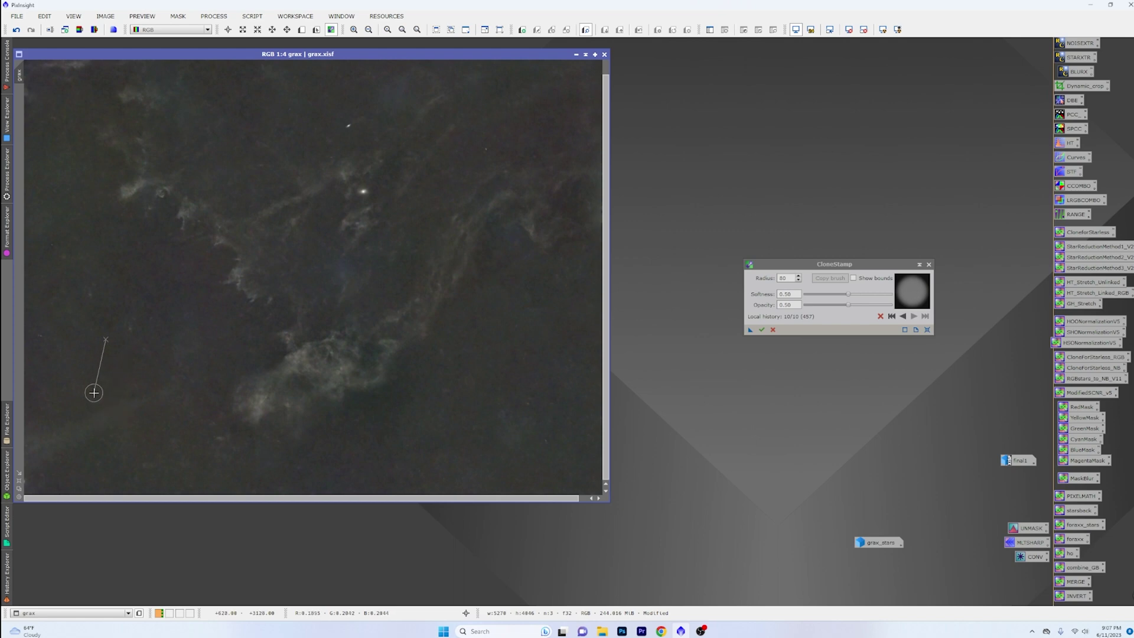
Step: Clone clean lower-left sky over nearby blemishes on grax, bringing CloneStamp to 14 stamps
key("ctrl")
left_click(113, 389, "ctrl")
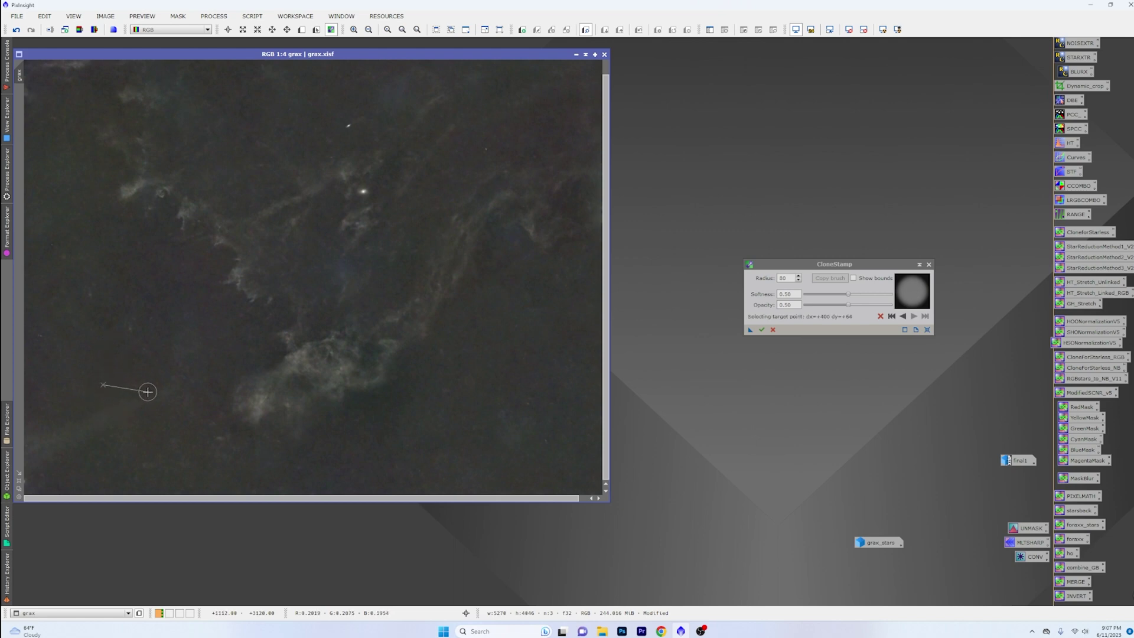
left_click(165, 391)
mouse_move(40, 436)
left_mouse_down()
mouse_move(61, 449)
mouse_move(36, 460)
mouse_move(123, 412)
left_mouse_up()
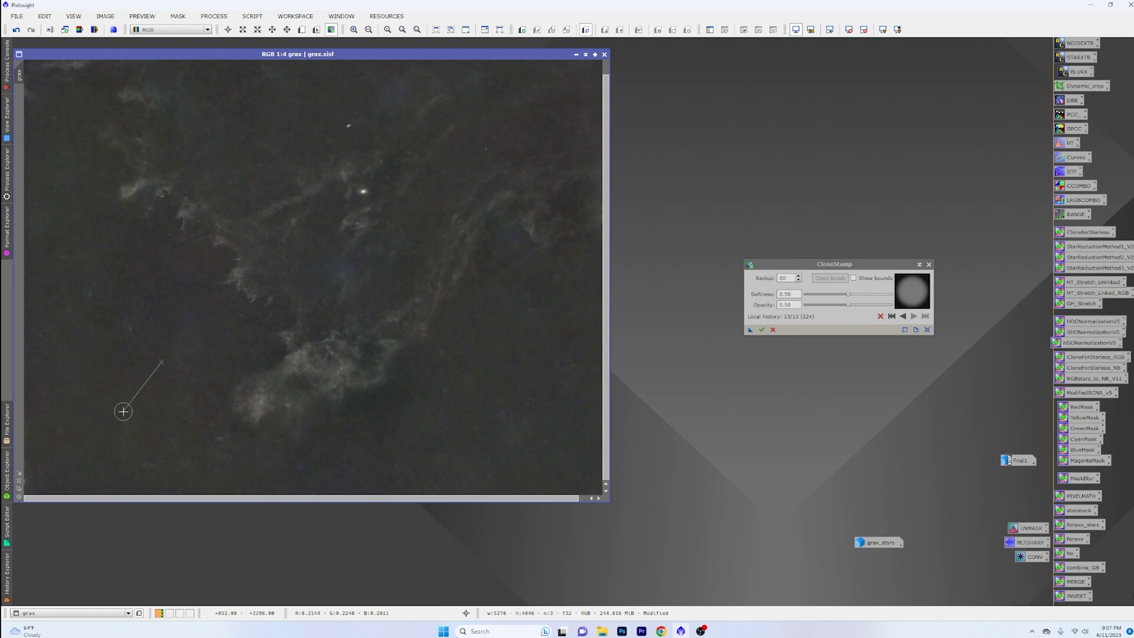
scroll(122, 411, "down", 2)
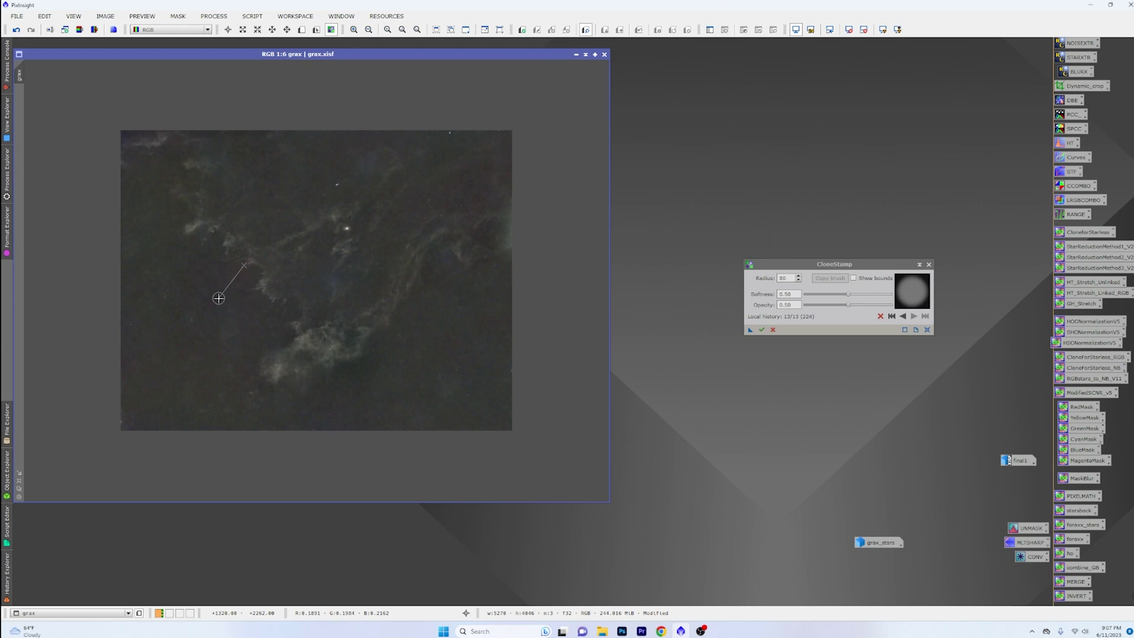
scroll(216, 302, "up", 2)
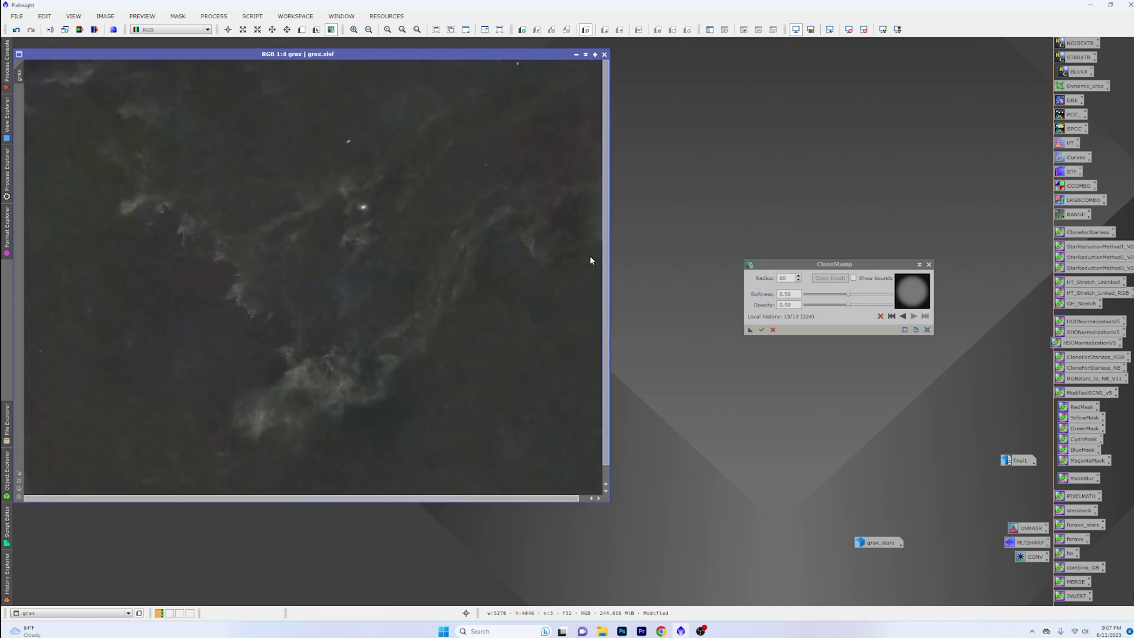
left_click(523, 210)
scroll(477, 151, "down", 1)
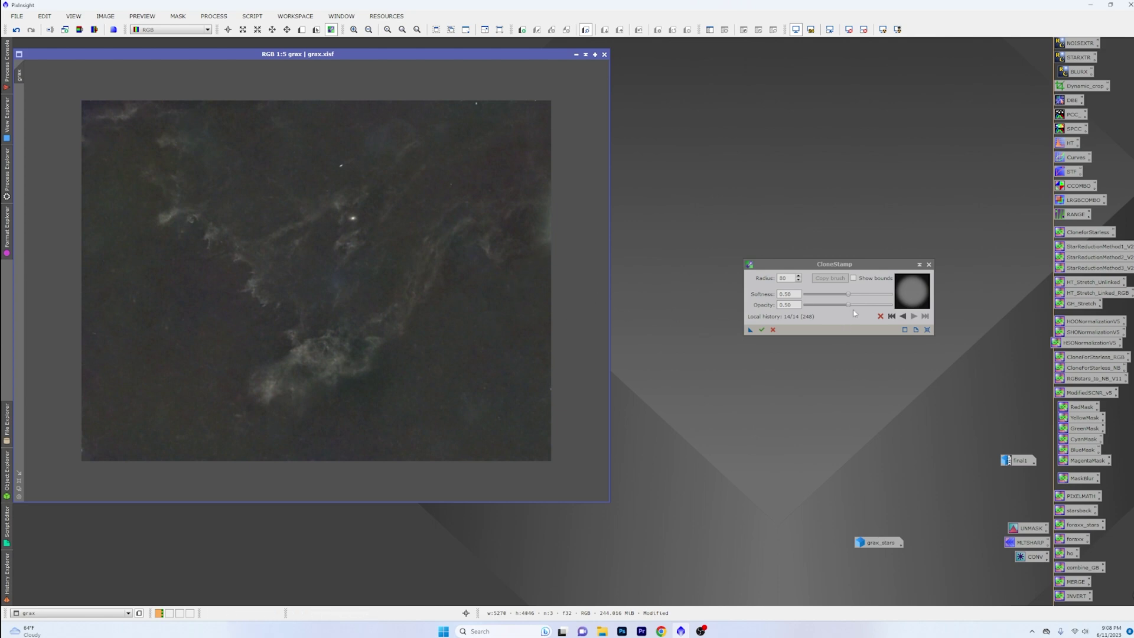
Step: Clone at 0.10 opacity along grax's right edge to blend the lighter band, then apply
left_click_drag(849, 307, 820, 307)
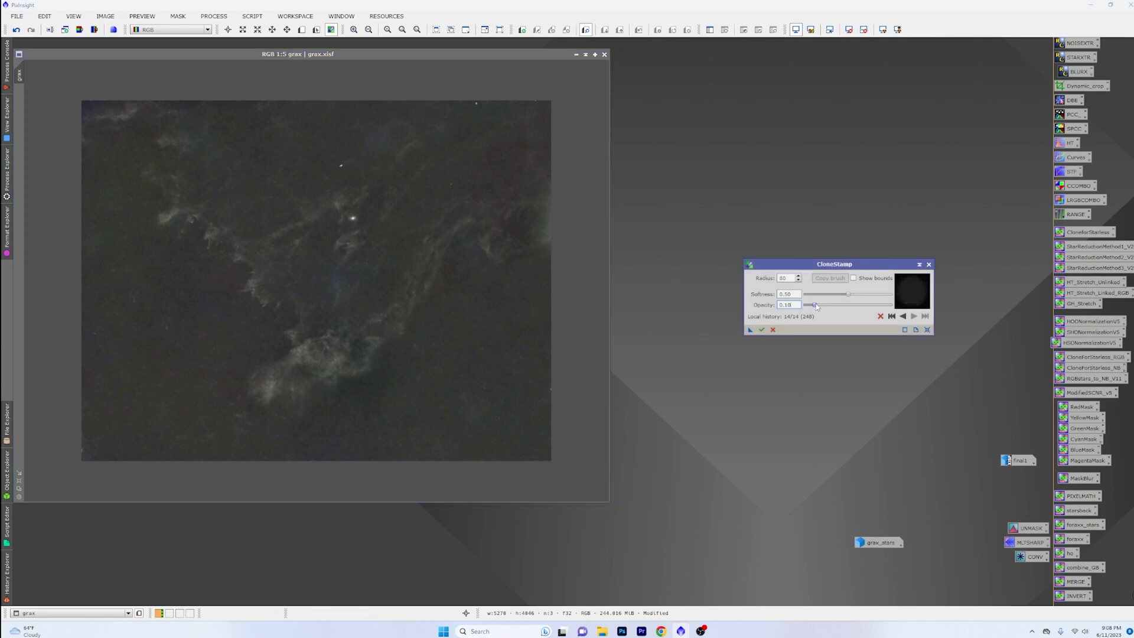
left_click(575, 254, "ctrl")
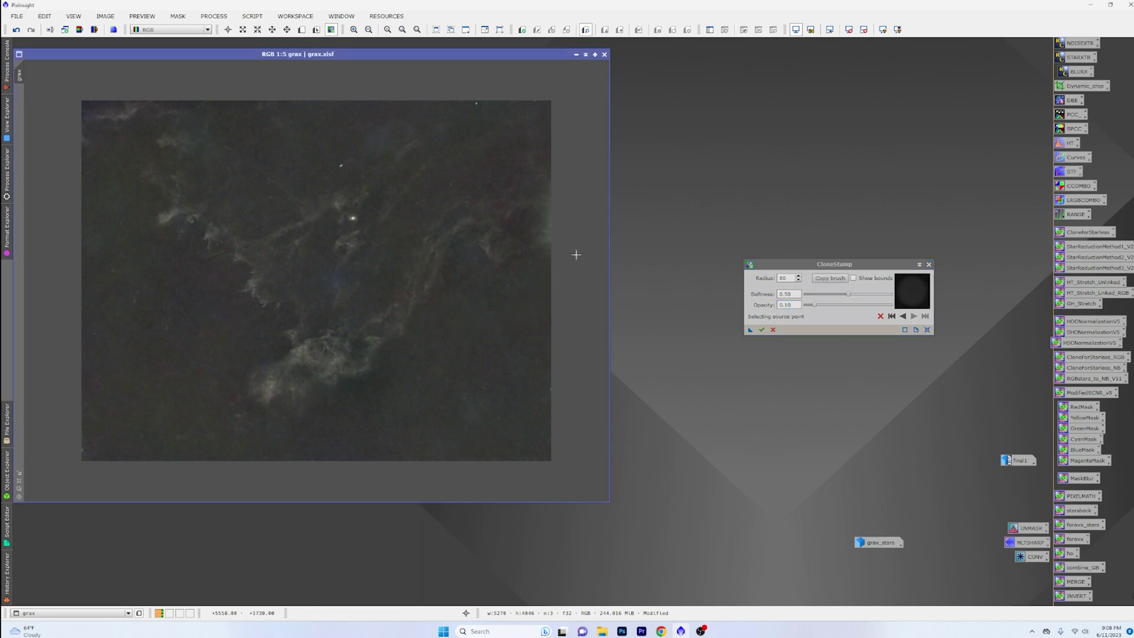
left_click(544, 295)
left_click(545, 252)
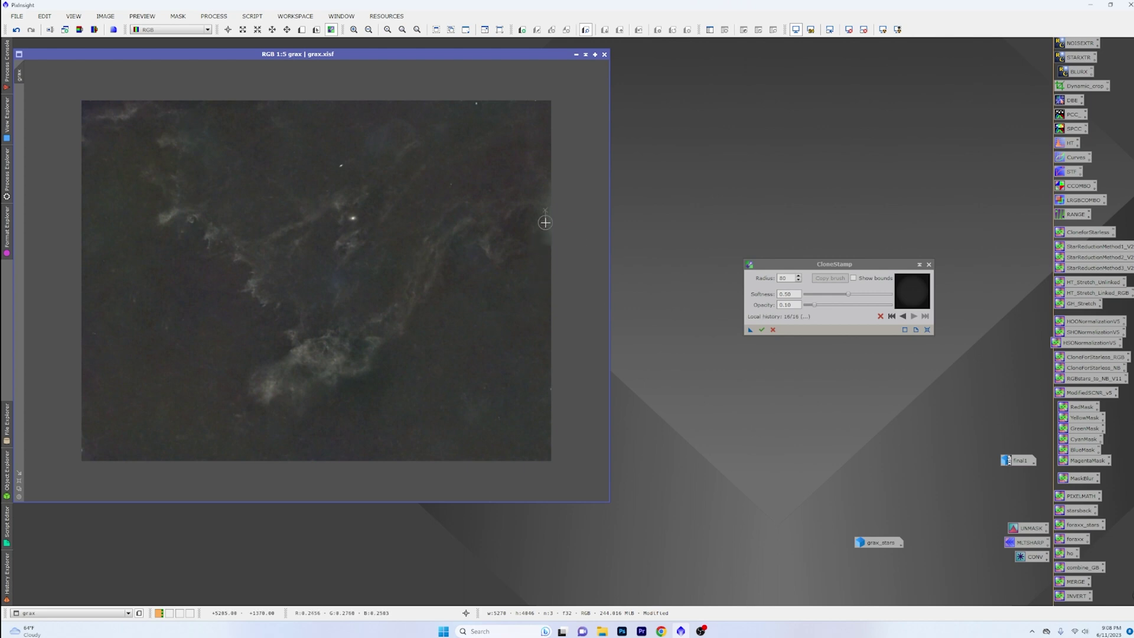
left_click_drag(544, 222, 547, 253)
left_click(762, 330)
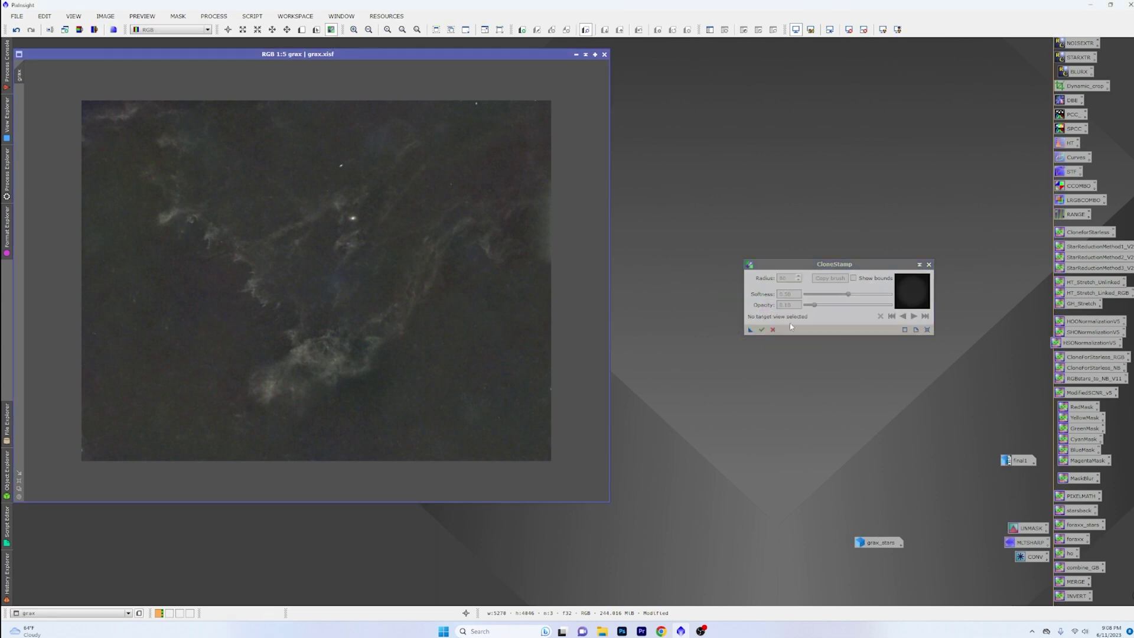
Step: Stamp one more faint patch of clean background on the right edge and commit it
left_click(537, 274)
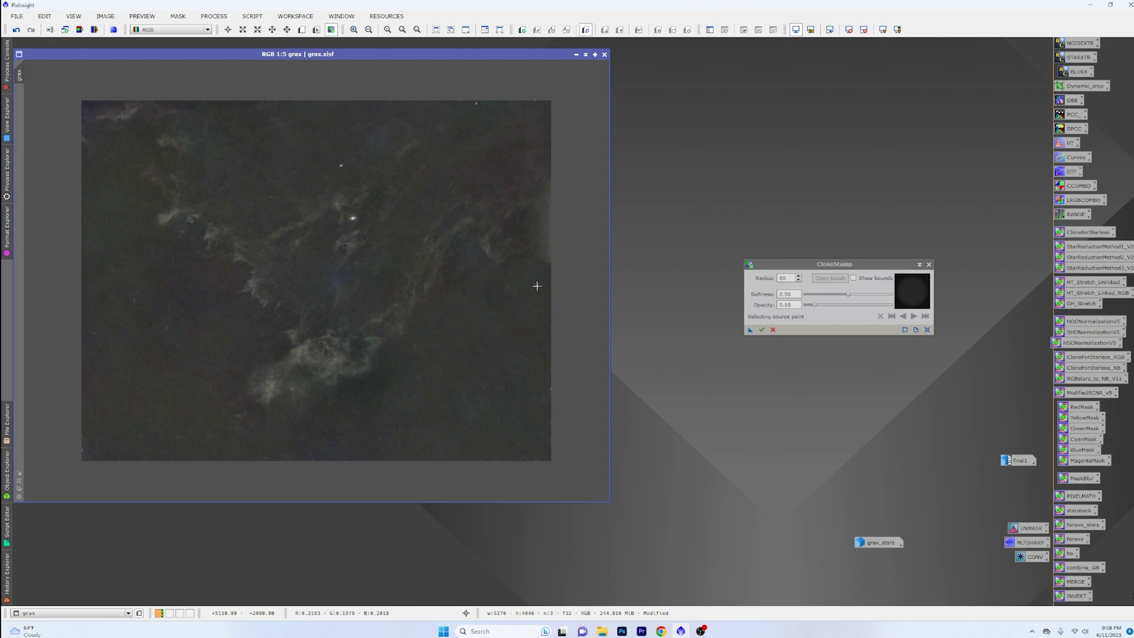
left_click(537, 286, "ctrl")
left_click(533, 260)
left_click(762, 329)
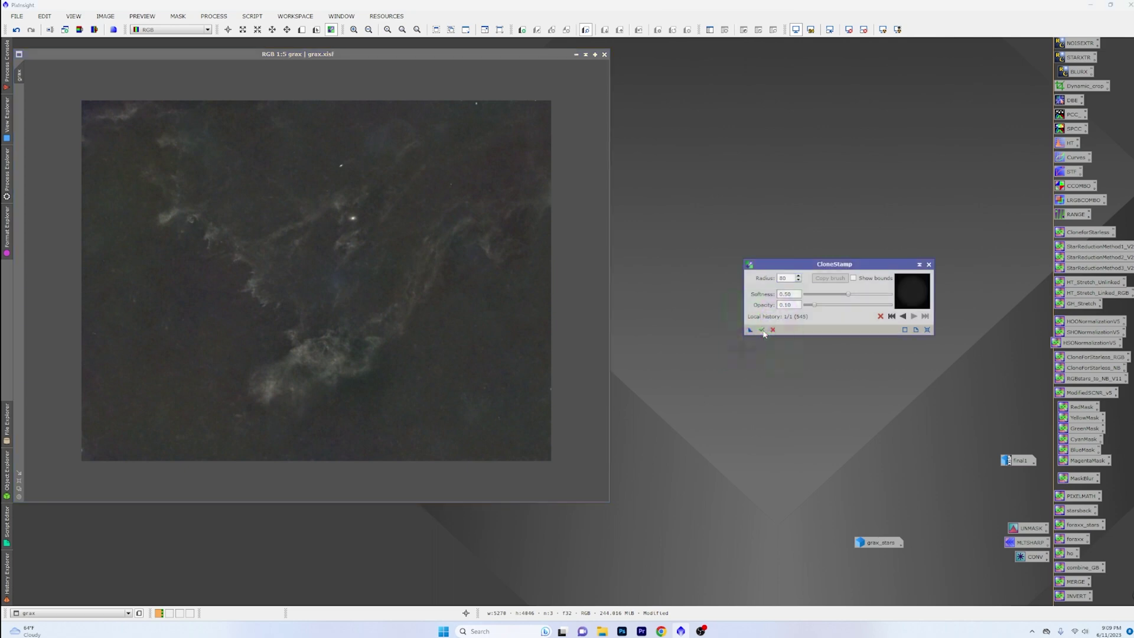
Step: Close CloneStamp, briefly view final1 and grax_stars, and return both to icons
left_click(929, 265)
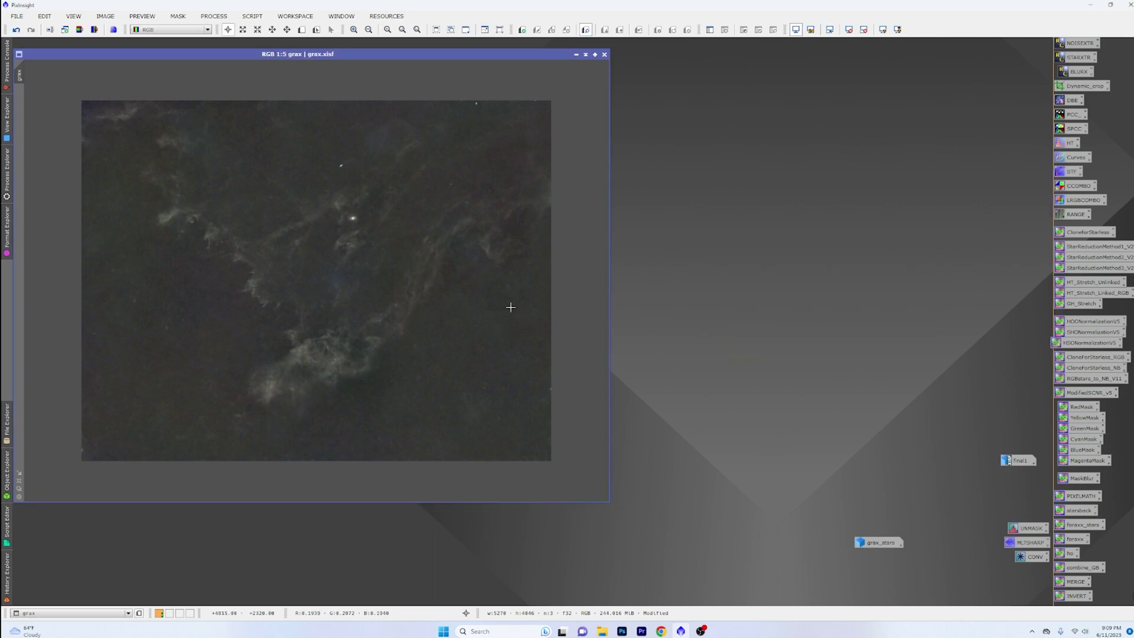
scroll(369, 208, "up", 2)
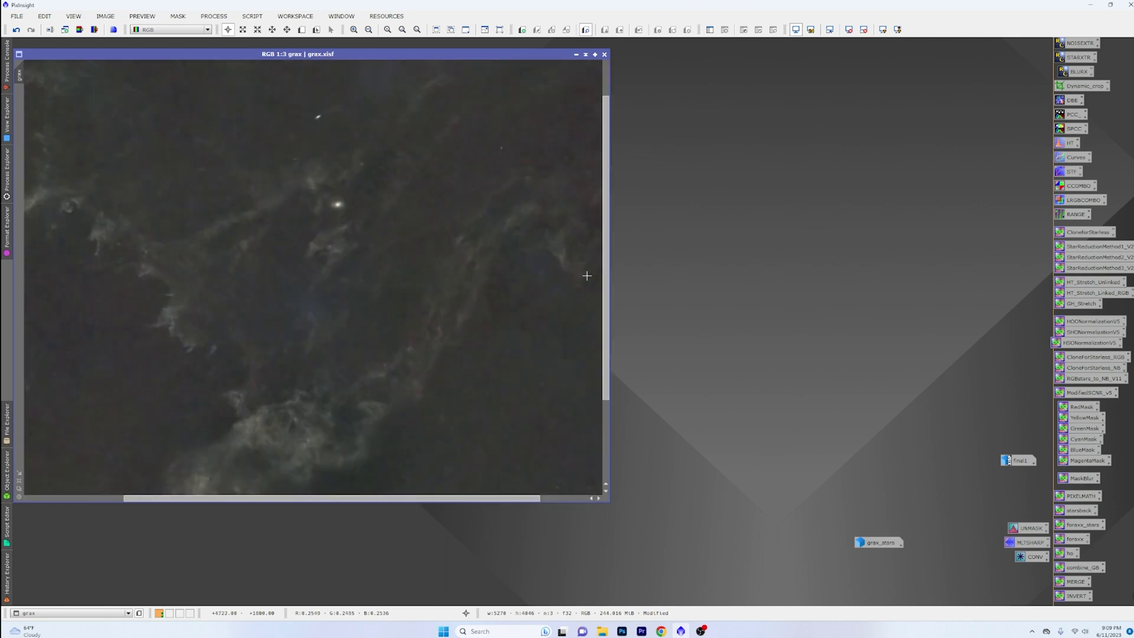
scroll(530, 263, "down", 2)
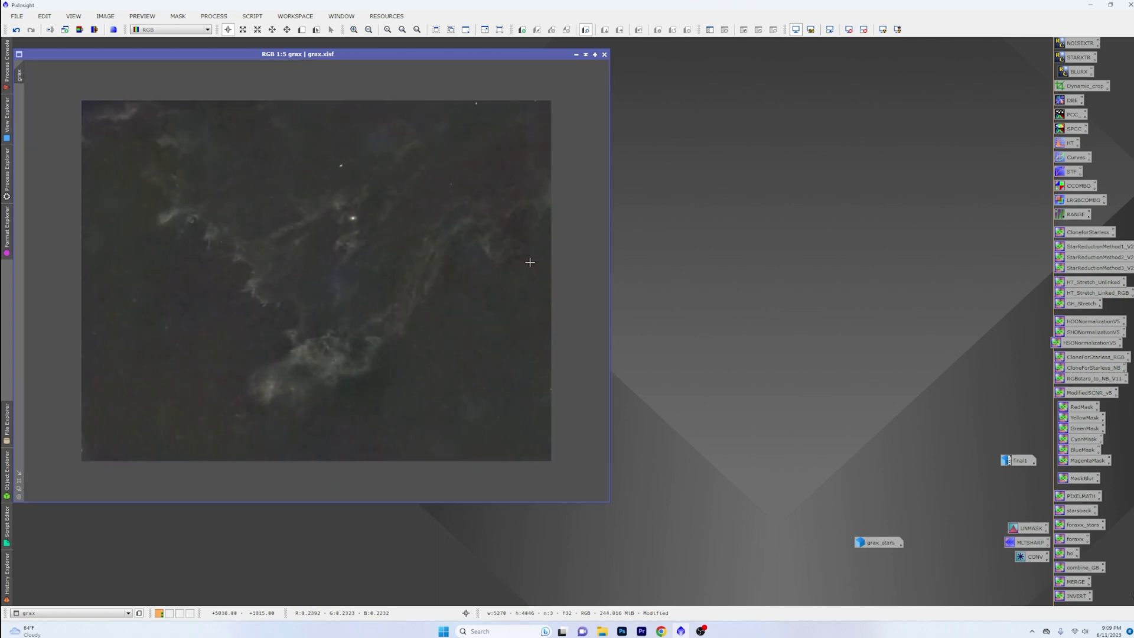
double_click(1024, 462)
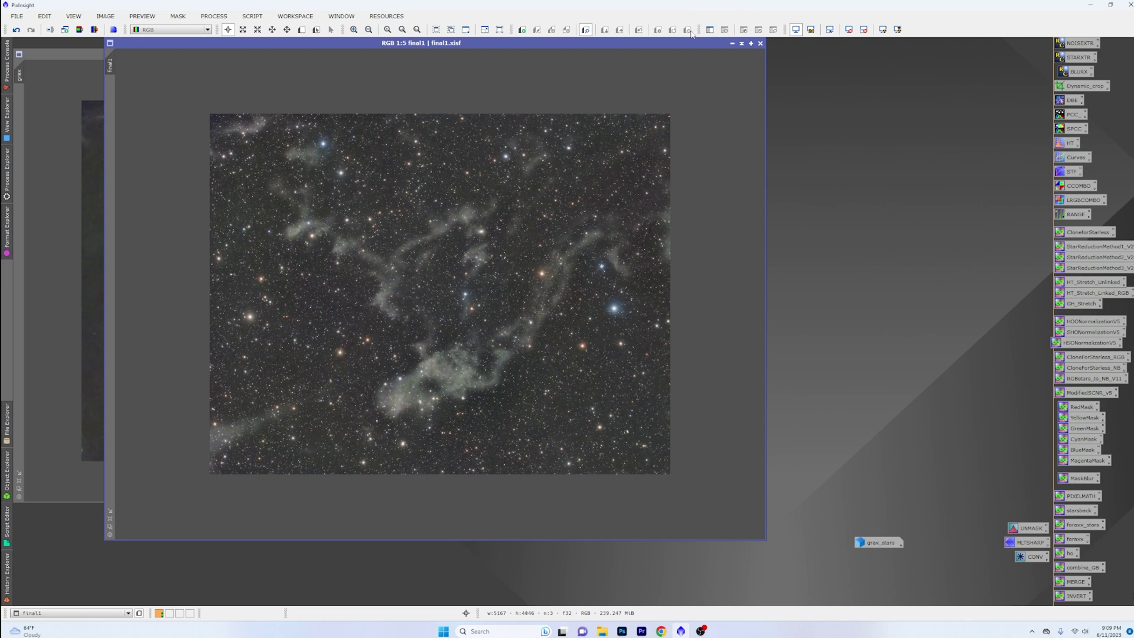
left_click(732, 44)
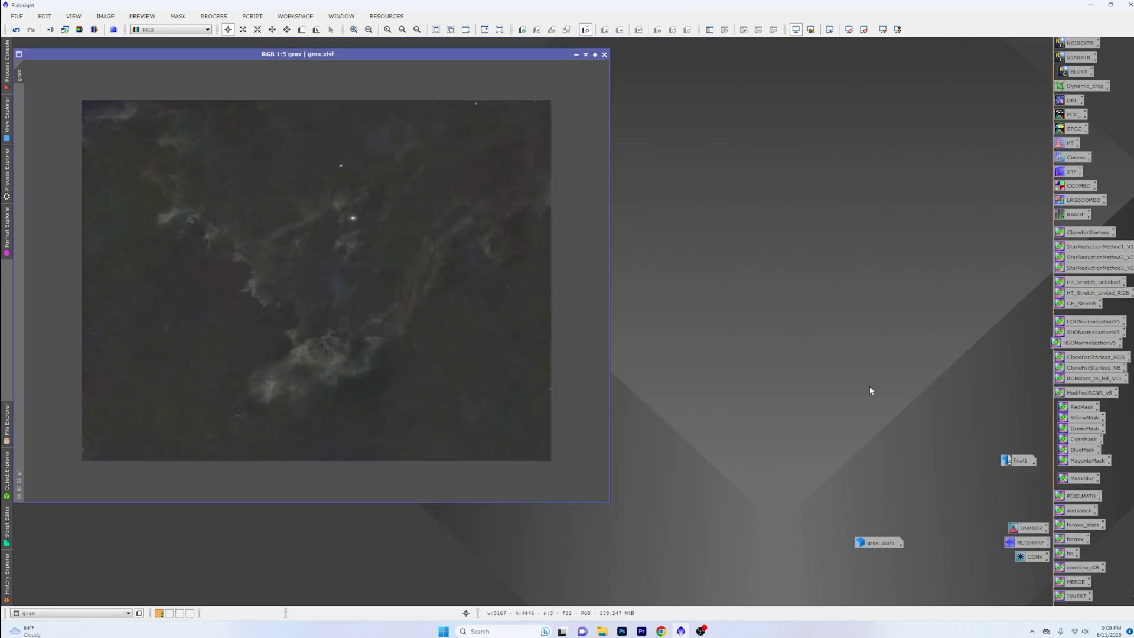
double_click(890, 547)
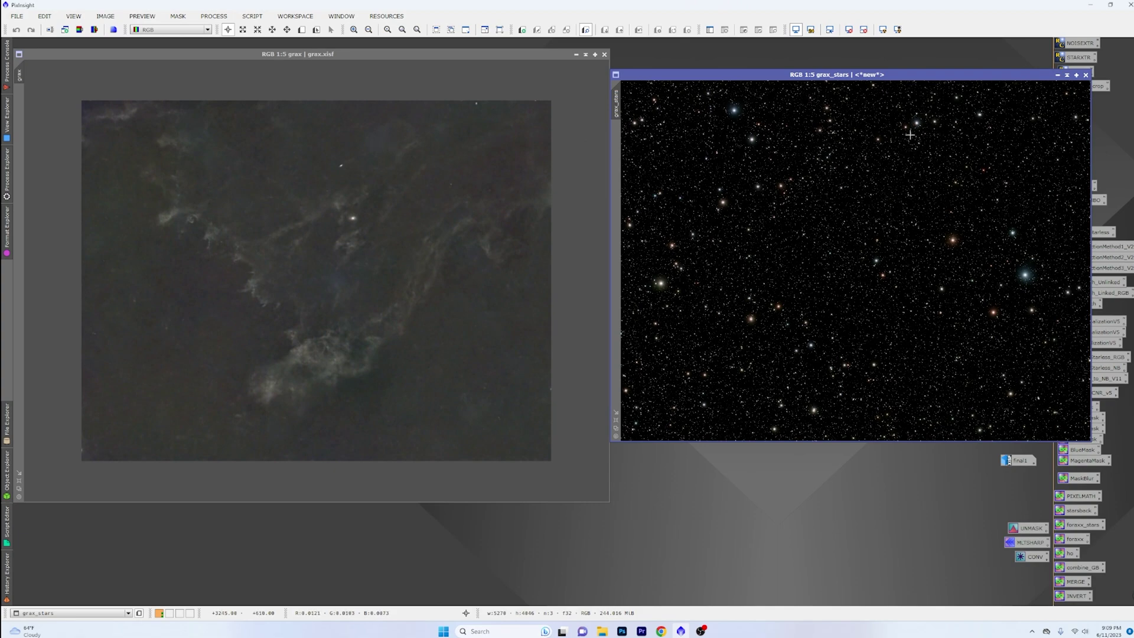
left_click(1058, 76)
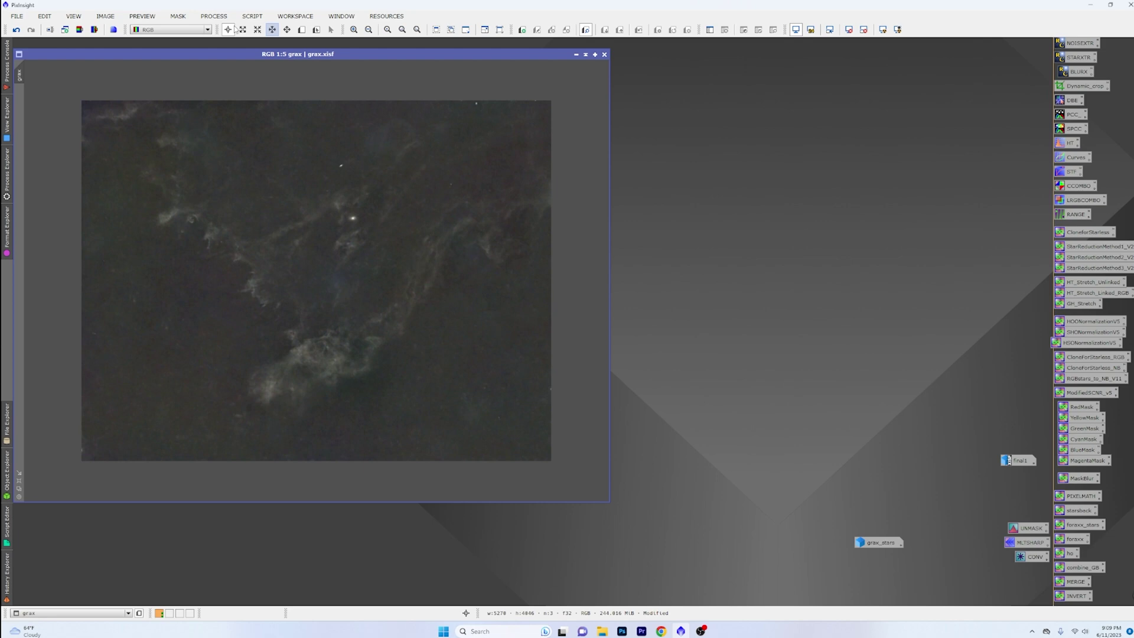
Step: Create a range mask from grax with RangeSelection, lower limit 0.25 and smoothness 16
left_click(178, 16)
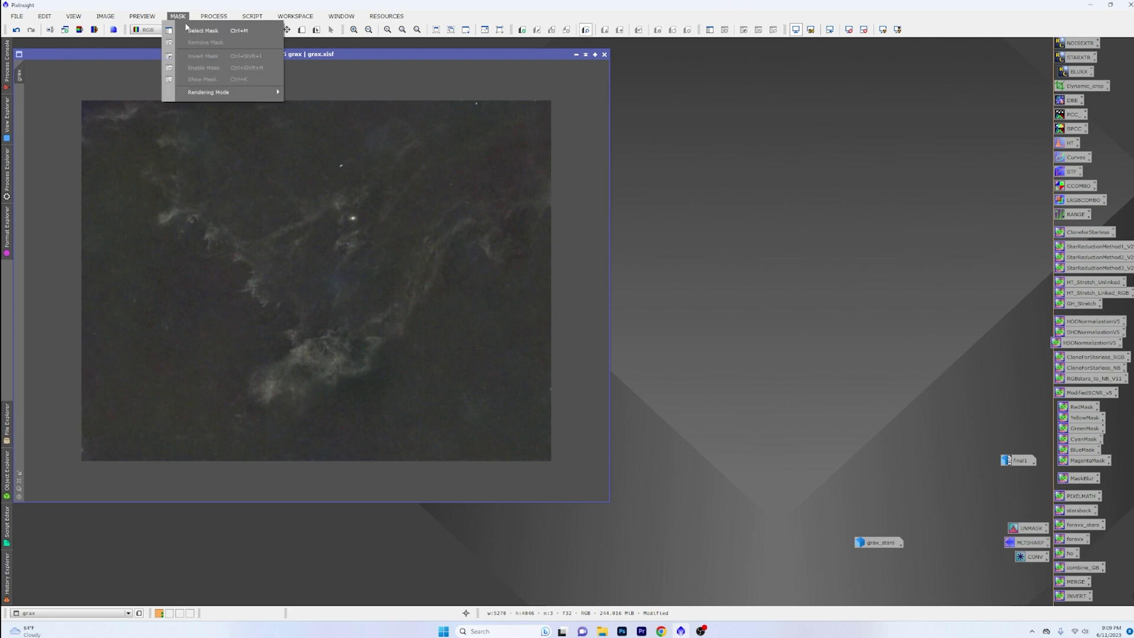
mouse_move(153, 19)
left_click(810, 187)
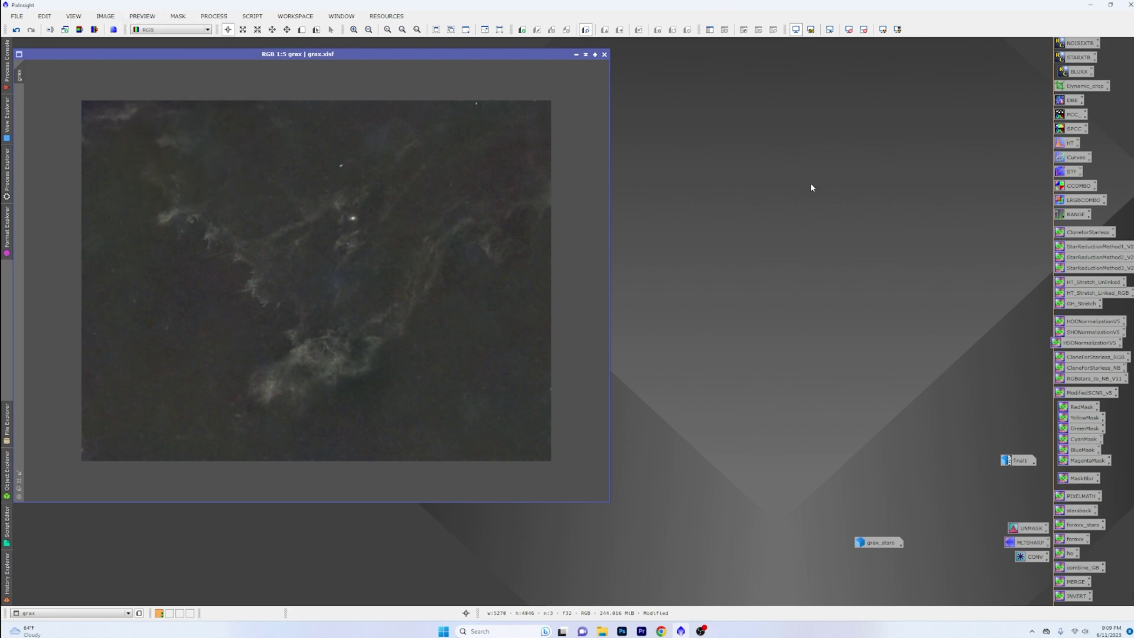
double_click(1070, 216)
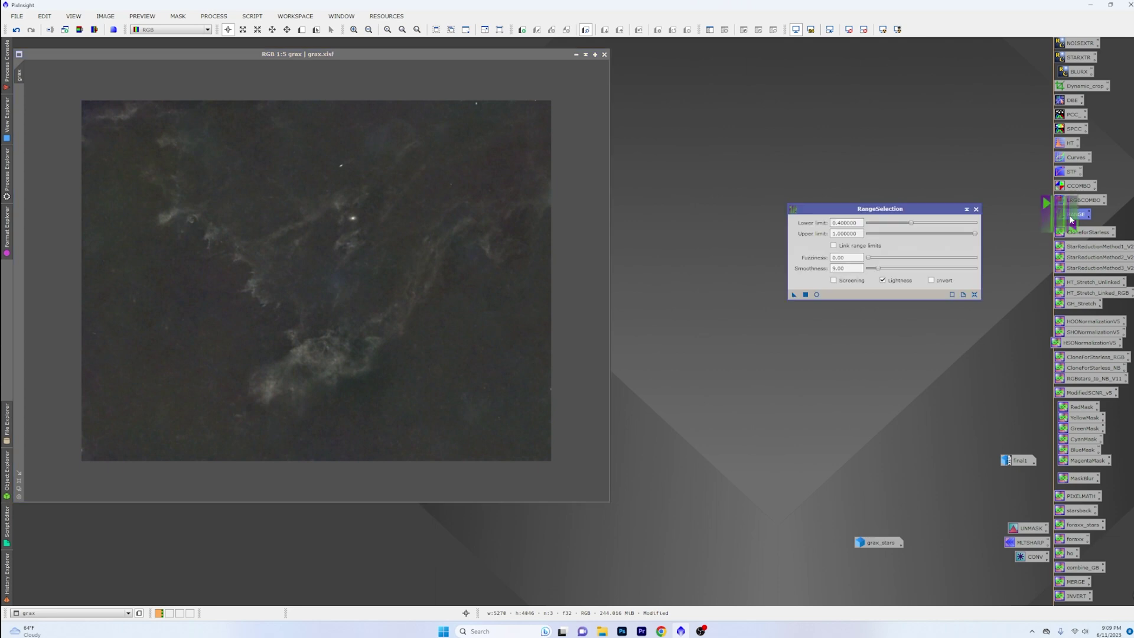
left_click(974, 294)
left_click(816, 294)
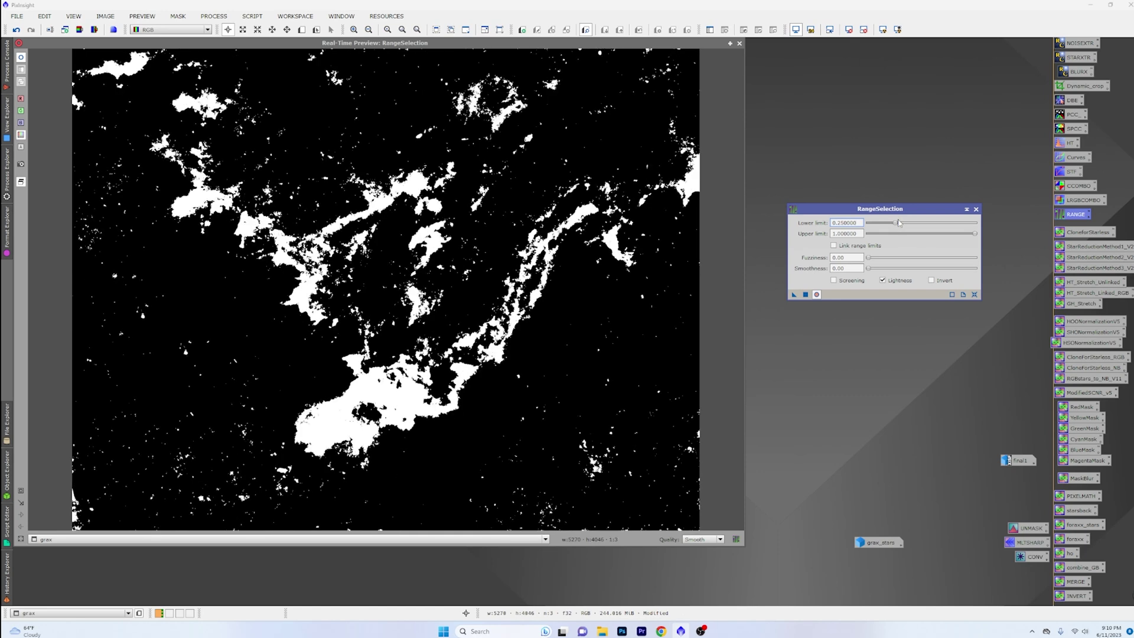
left_click_drag(869, 270, 888, 269)
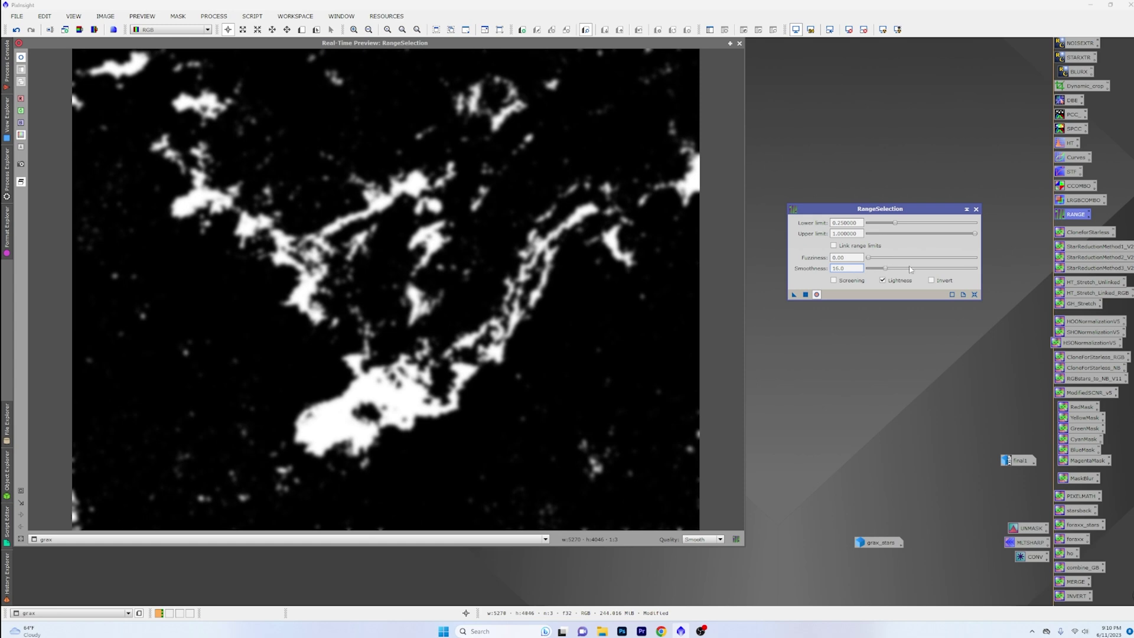
left_click(807, 295)
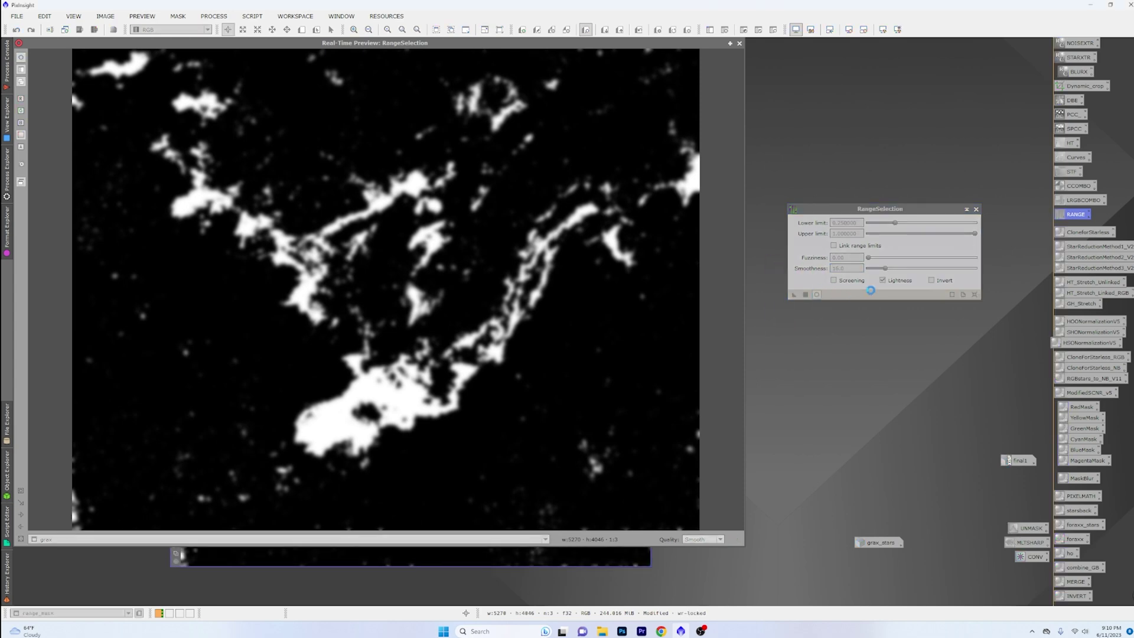
Step: Close RangeSelection and its preview, and place range_mask to the right of grax
left_click(976, 210)
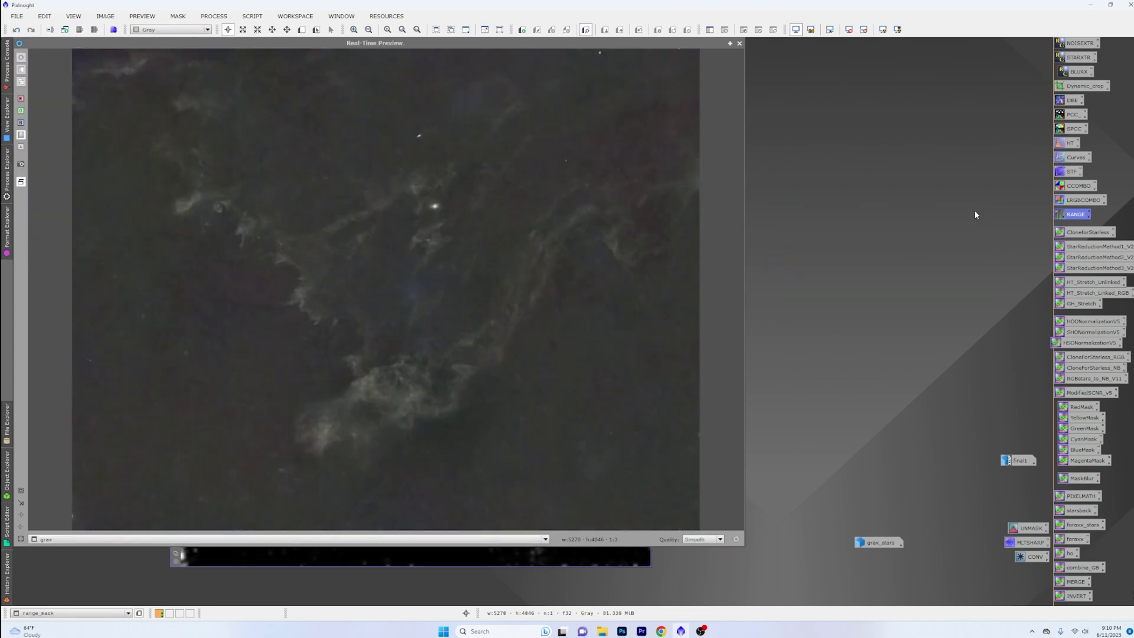
left_click(739, 44)
left_click_drag(511, 200, 860, 113)
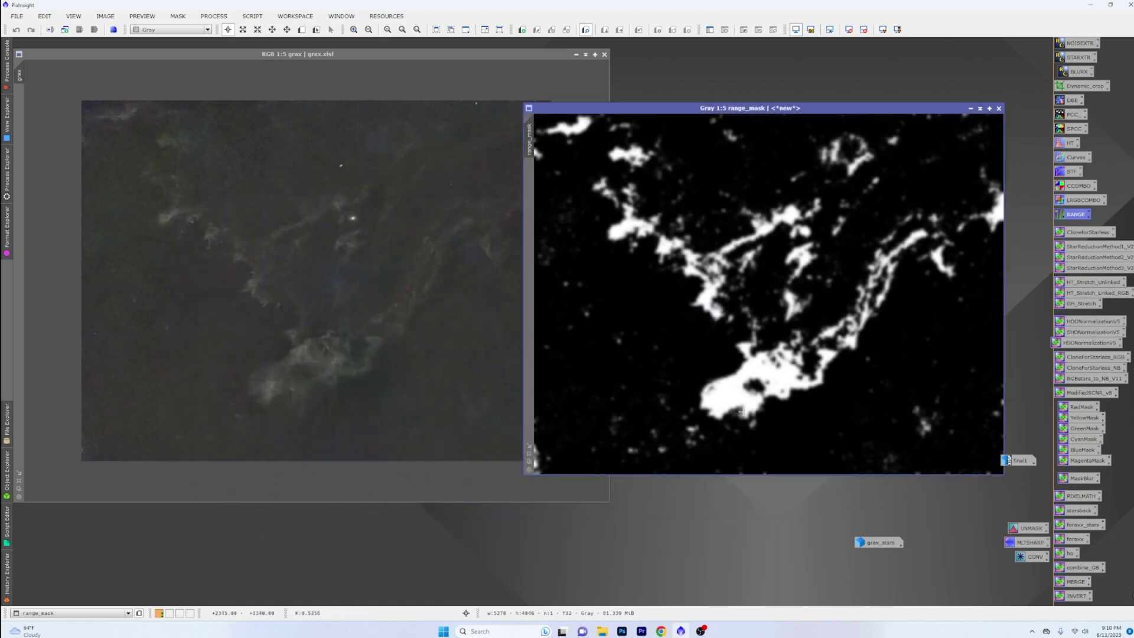
Step: Arrange the range_mask and grax windows and set CloneStamp opacity to 0.97
left_click_drag(649, 106, 709, 81)
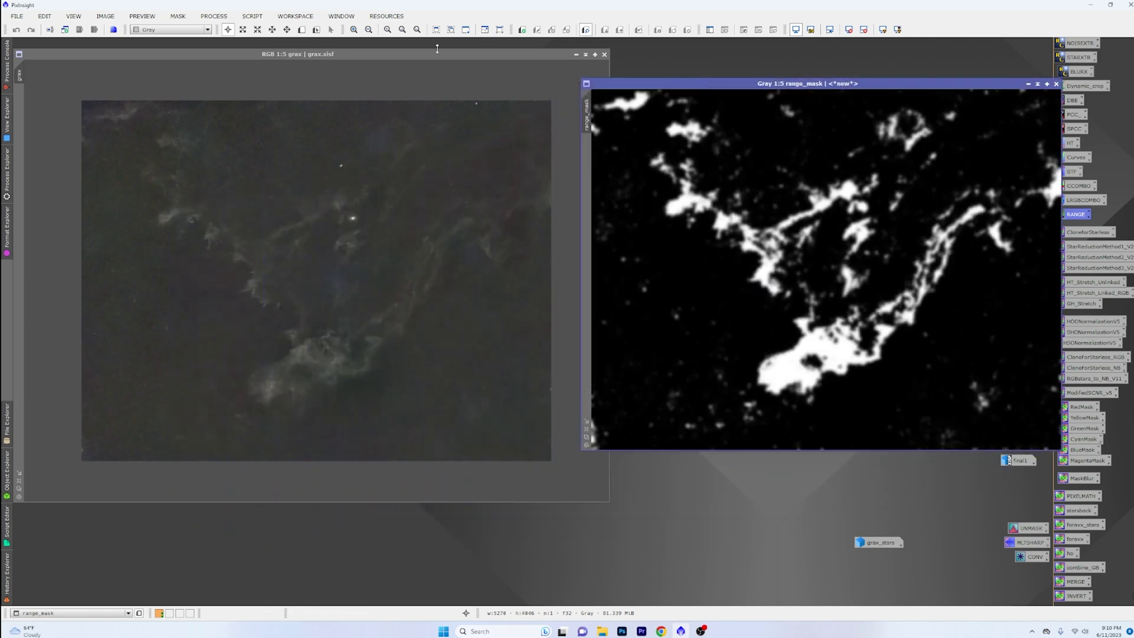
left_click(438, 54)
left_click_drag(438, 54, 408, 56)
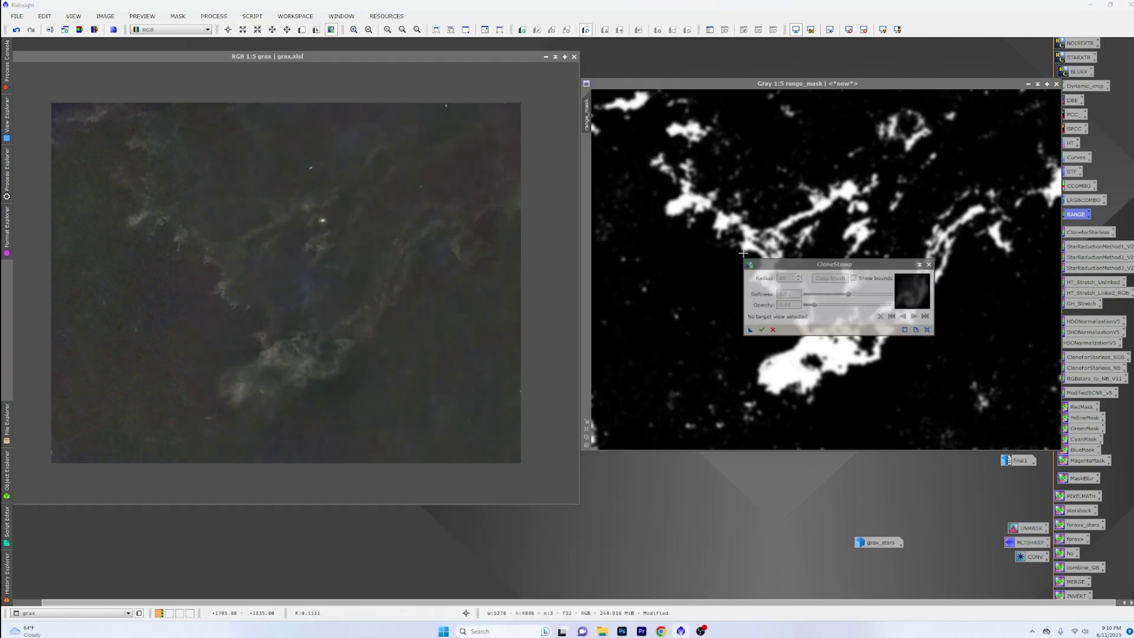
left_click(723, 95)
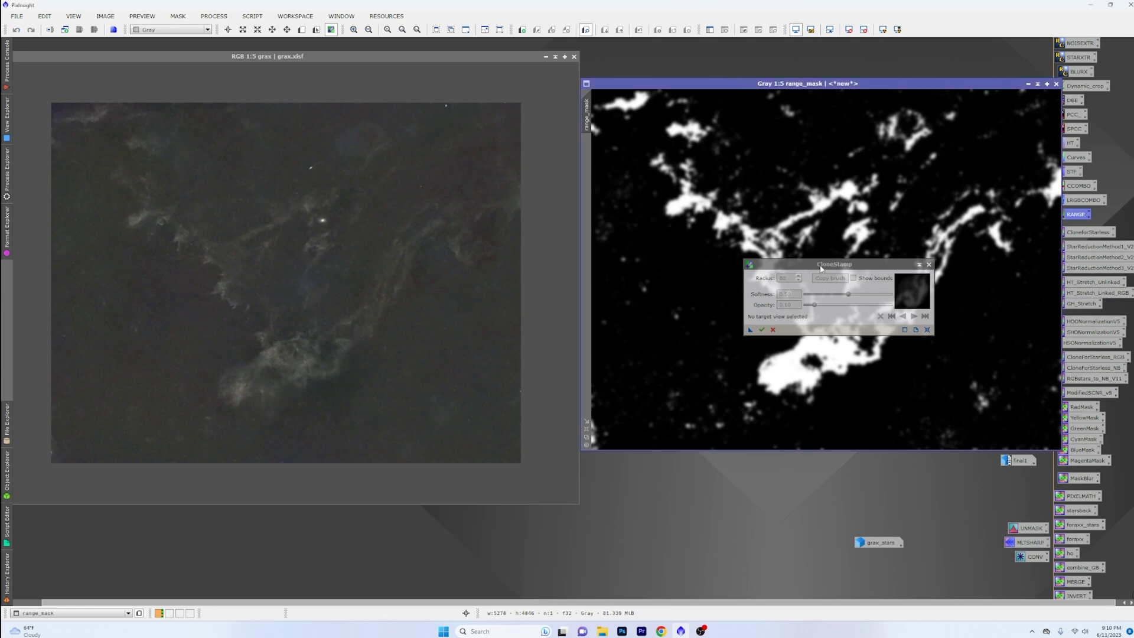
left_click_drag(821, 269, 386, 208)
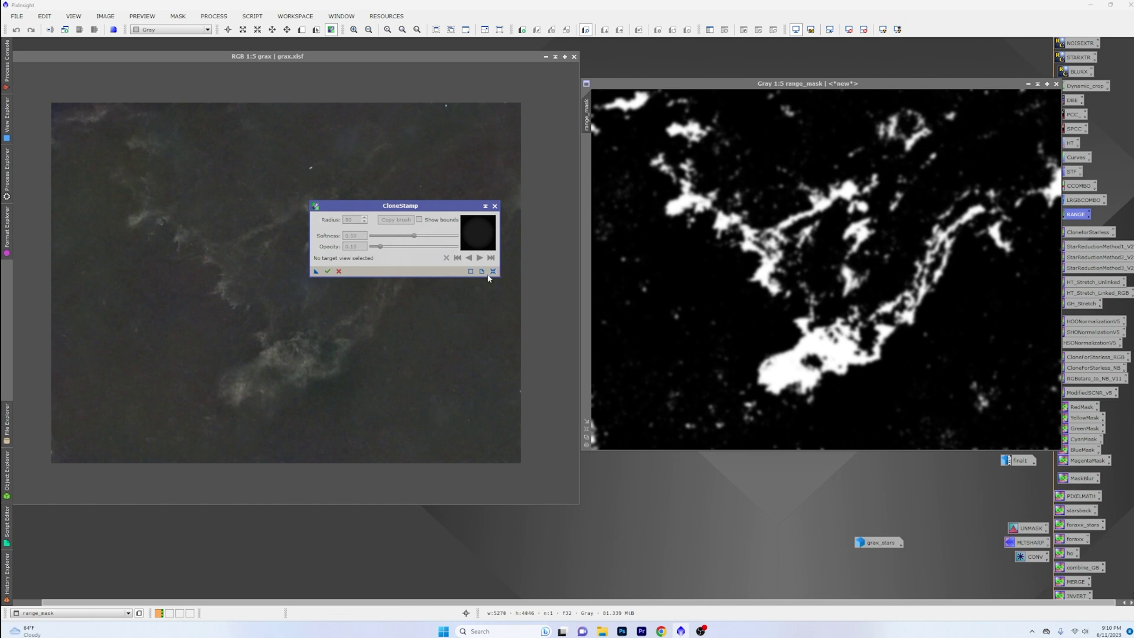
left_click_drag(380, 247, 454, 246)
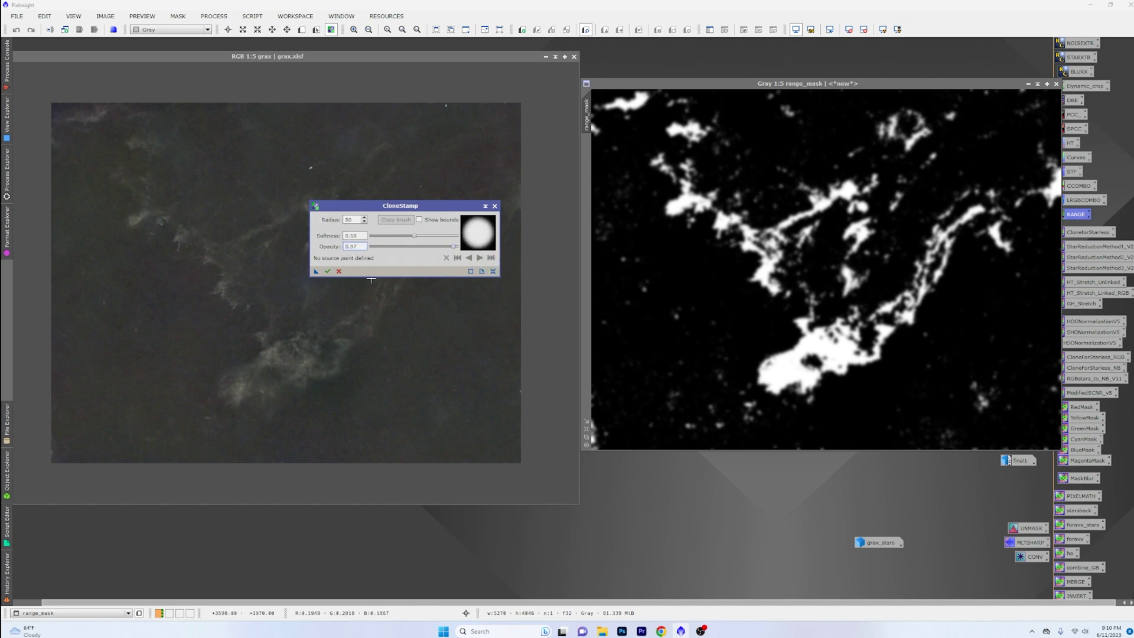
Step: Clone dark background over stray bright specks on range_mask and commit the patches
left_click(666, 340, "ctrl")
left_click(678, 311)
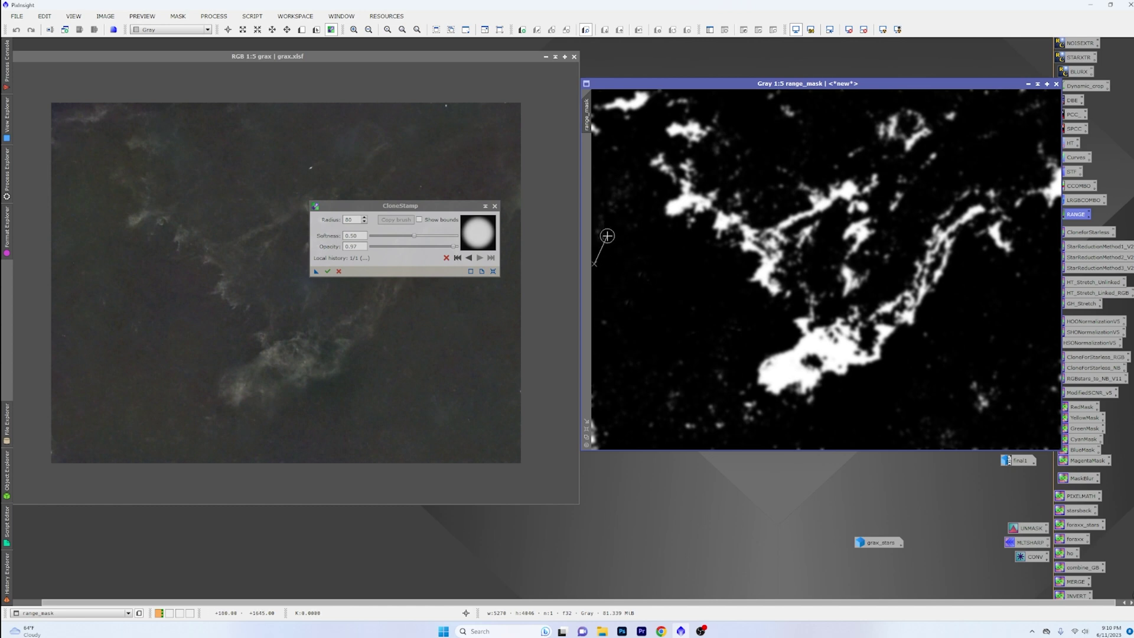
left_click_drag(625, 260, 618, 243)
left_click_drag(614, 195, 615, 201)
mouse_move(623, 240)
left_mouse_down()
mouse_move(621, 170)
mouse_move(599, 246)
mouse_move(607, 237)
mouse_move(649, 278)
mouse_move(639, 199)
mouse_move(657, 195)
mouse_move(610, 176)
mouse_move(604, 155)
mouse_move(617, 149)
mouse_move(614, 164)
mouse_move(619, 135)
mouse_move(630, 287)
mouse_move(622, 318)
mouse_move(606, 318)
mouse_move(643, 308)
left_mouse_up()
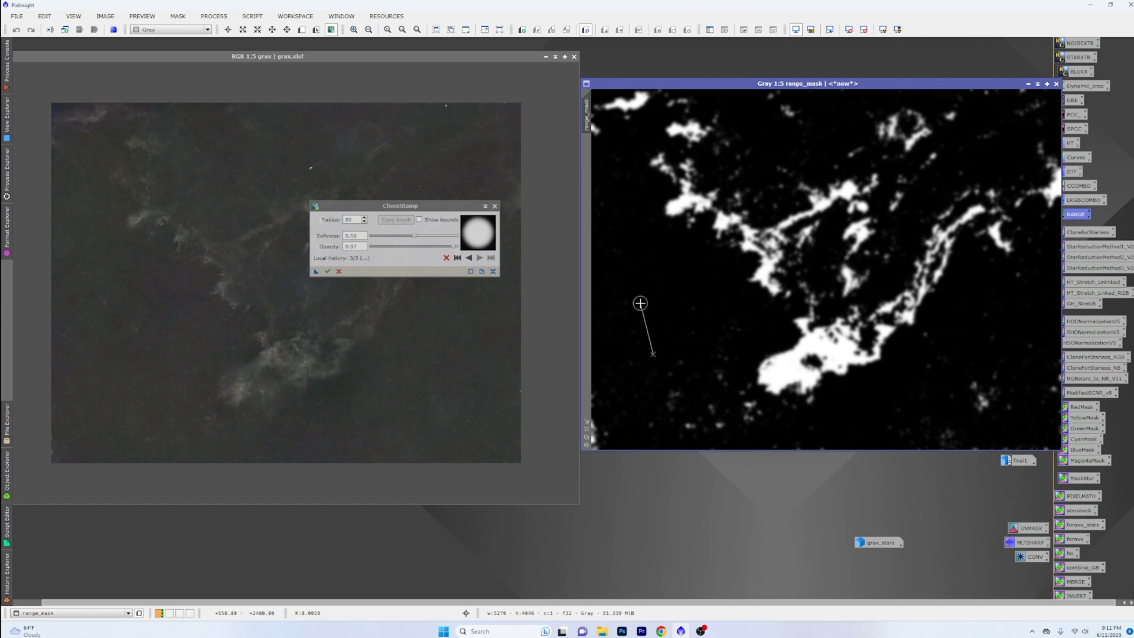
left_click(652, 323, "ctrl")
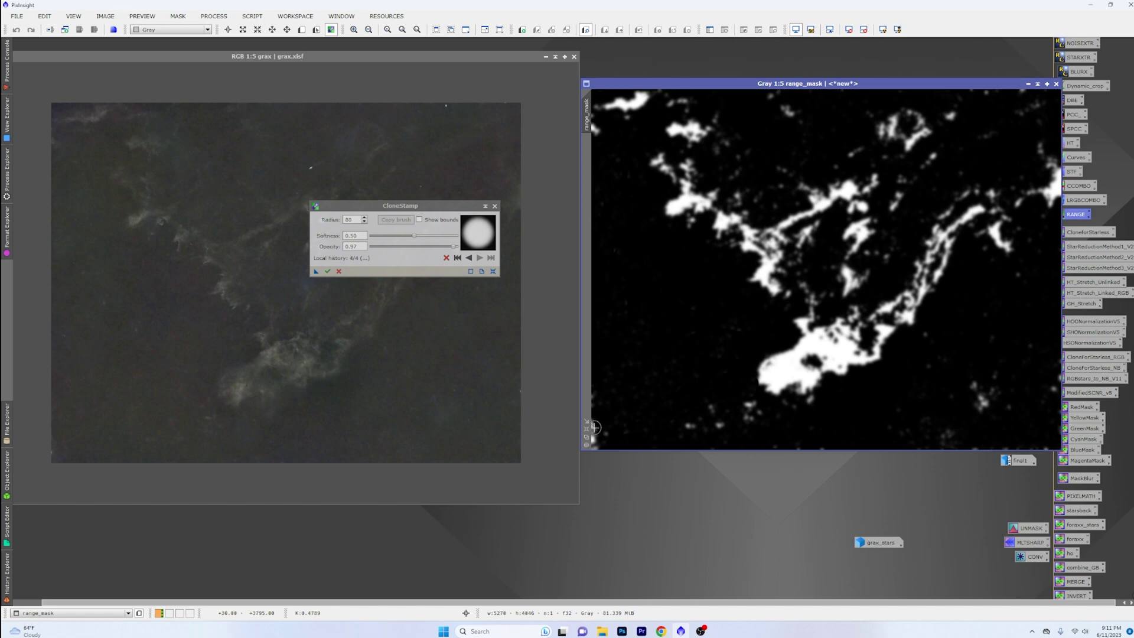
left_click(630, 389, "ctrl")
left_click(605, 413)
left_click(778, 156, "ctrl")
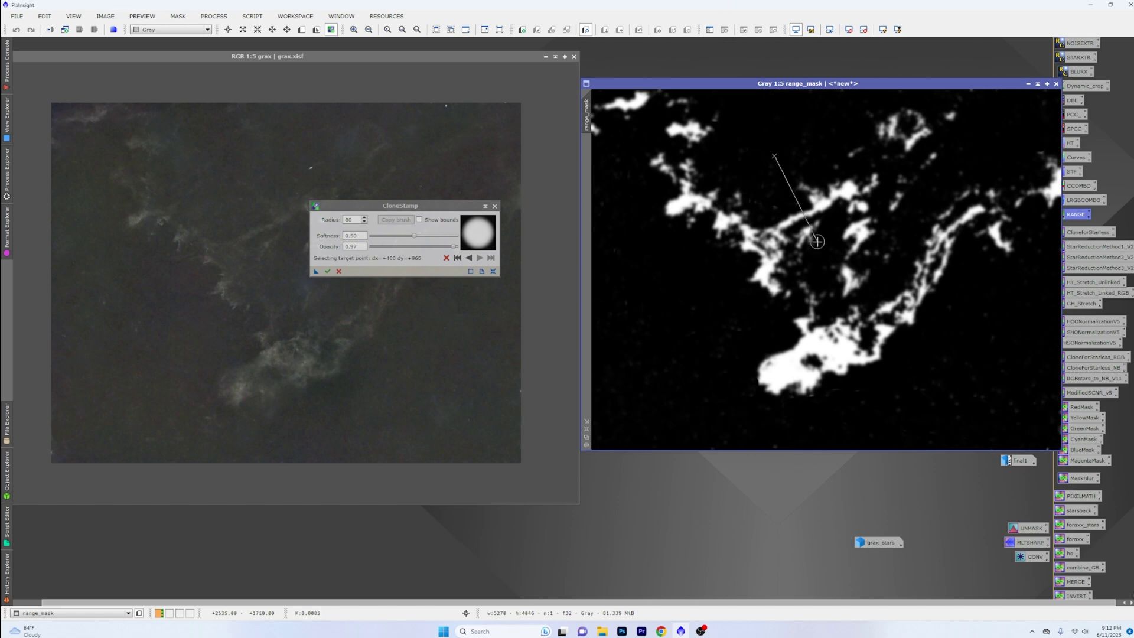
left_click(328, 271)
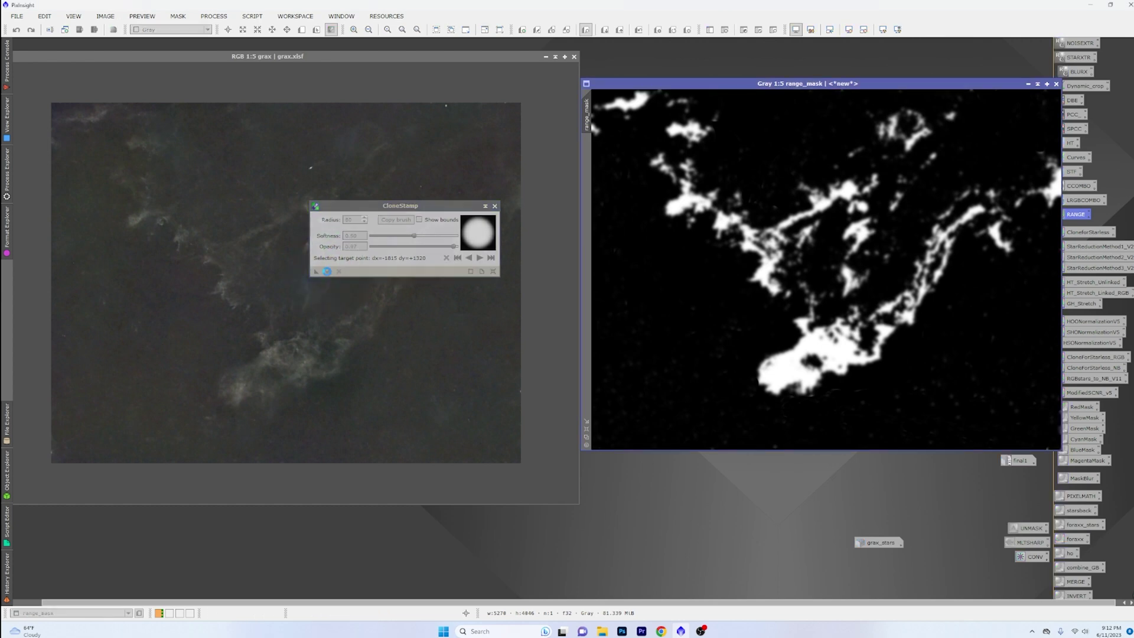
left_click(327, 272)
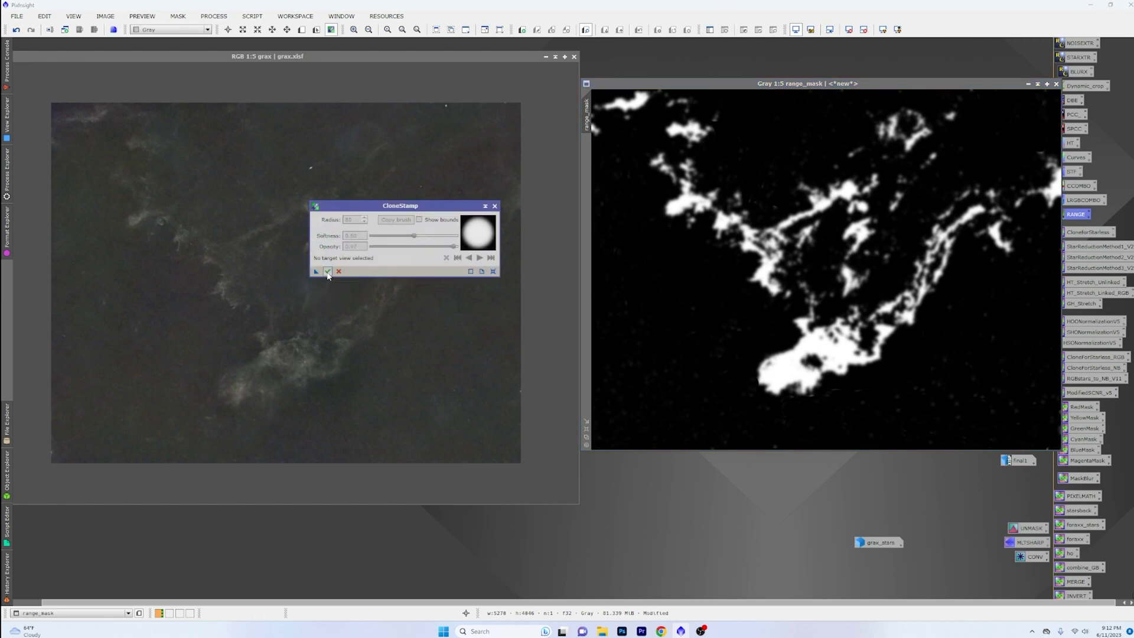
Step: Close CloneStamp, apply range_mask to grax as a mask, and minimize the mask to an icon
left_click(495, 206)
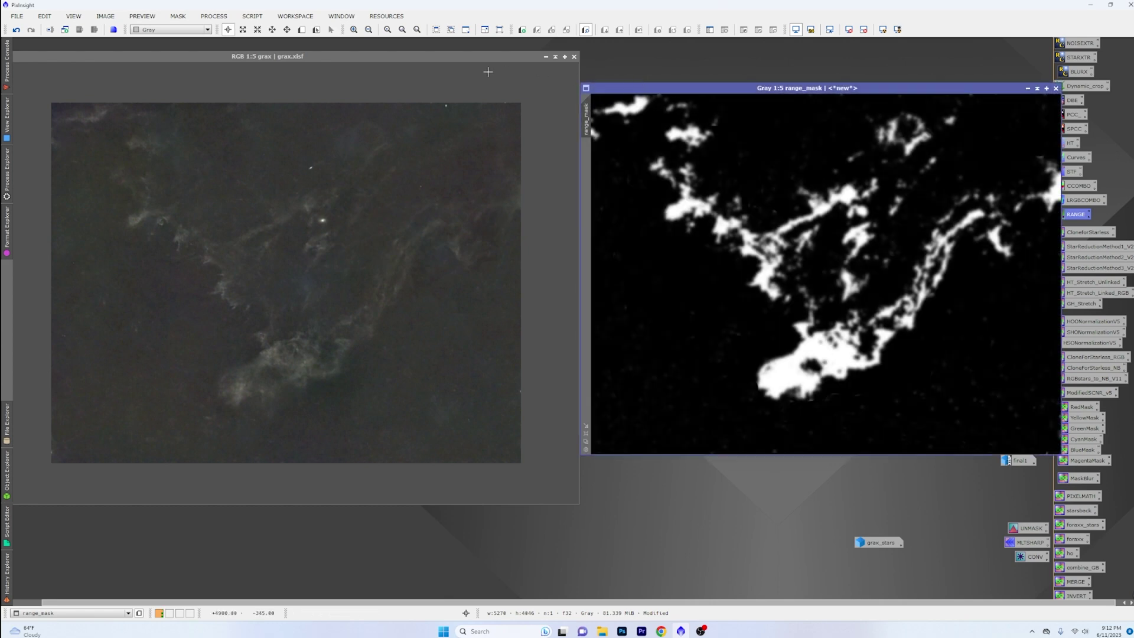
left_click(488, 71)
left_click_drag(686, 92, 690, 92)
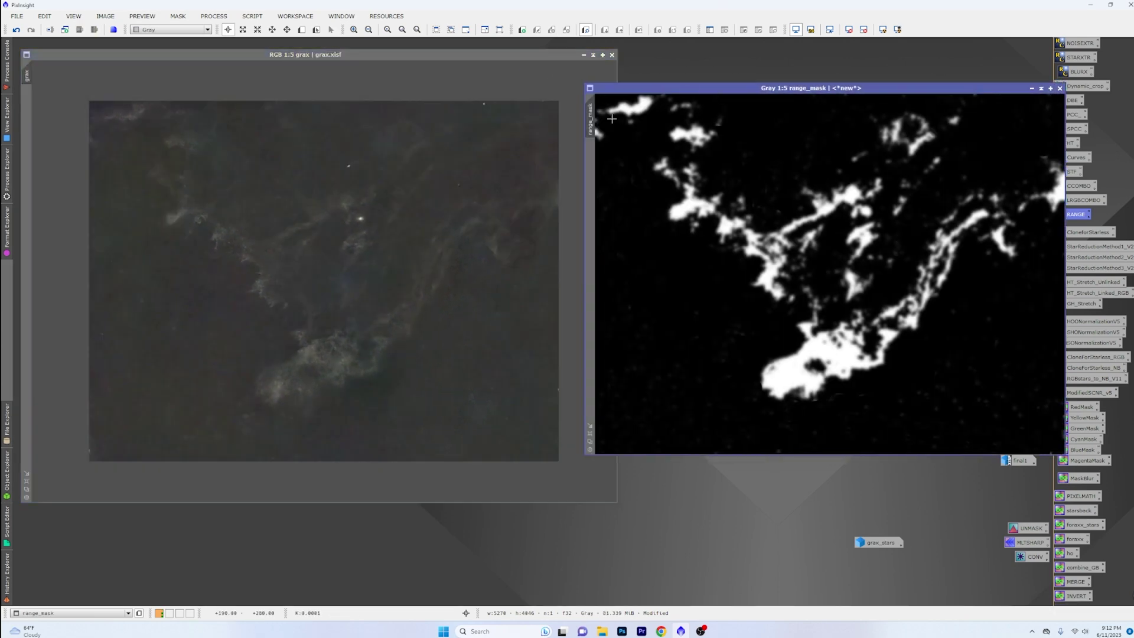
left_click_drag(591, 125, 26, 119)
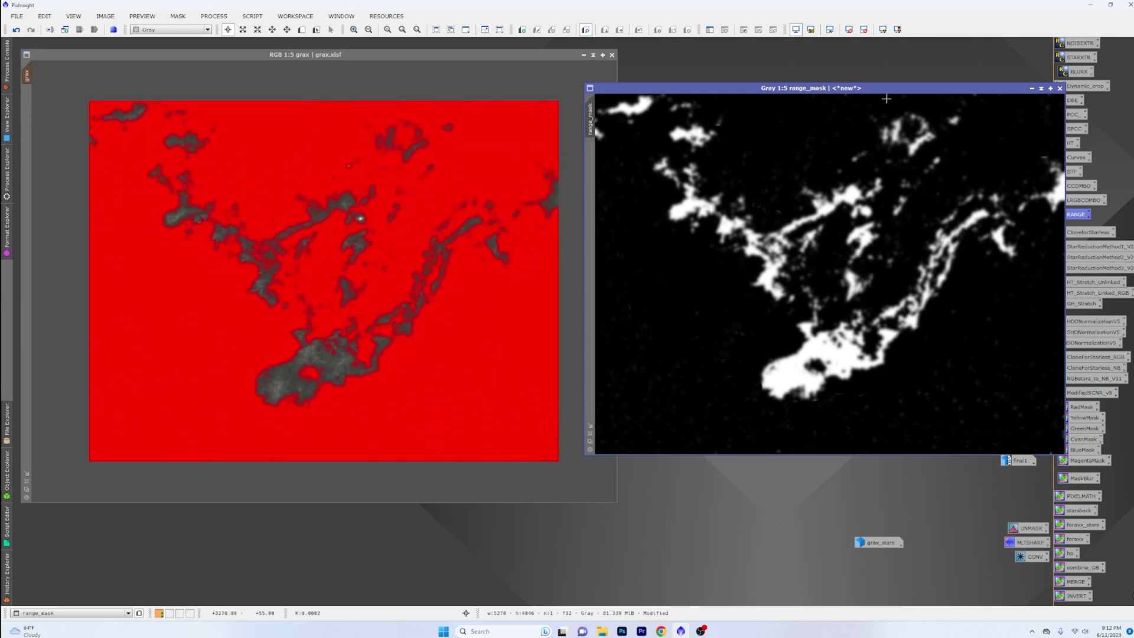
left_click(1032, 89)
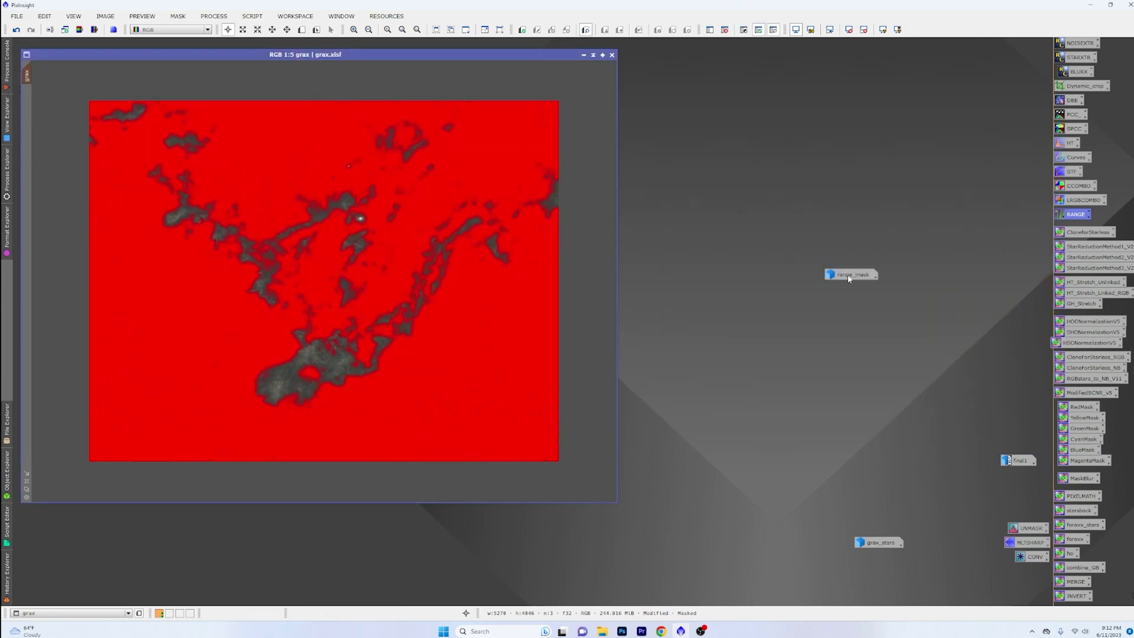
left_click_drag(849, 275, 894, 505)
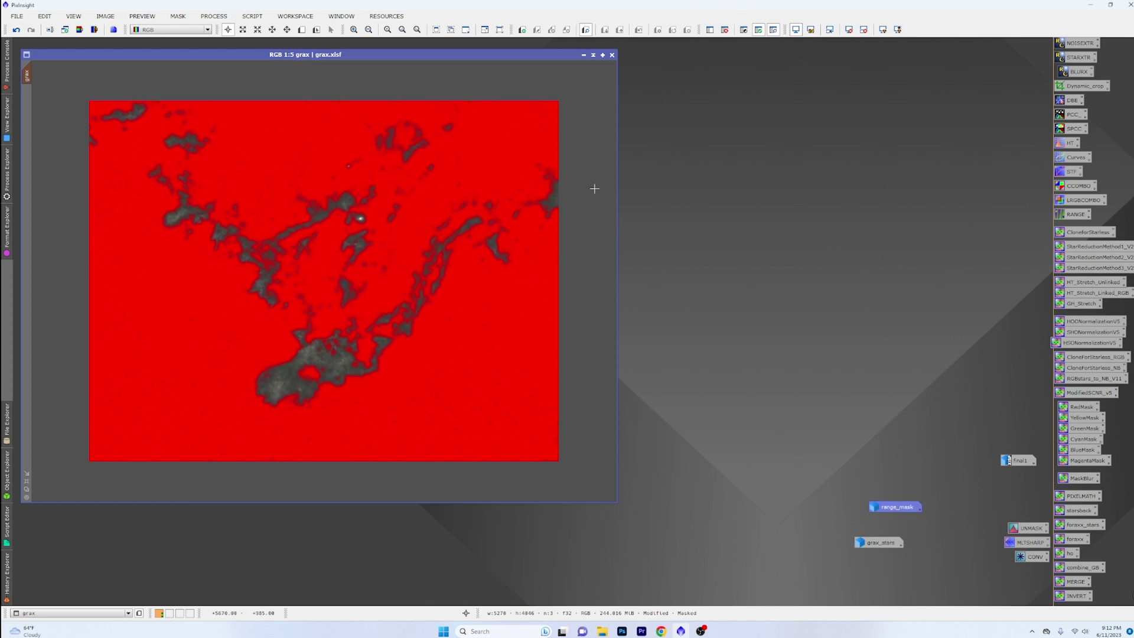
Step: Lift the RGB/K curve with one point from about 0.27 to 0.30 and apply it to masked grax
double_click(1076, 158)
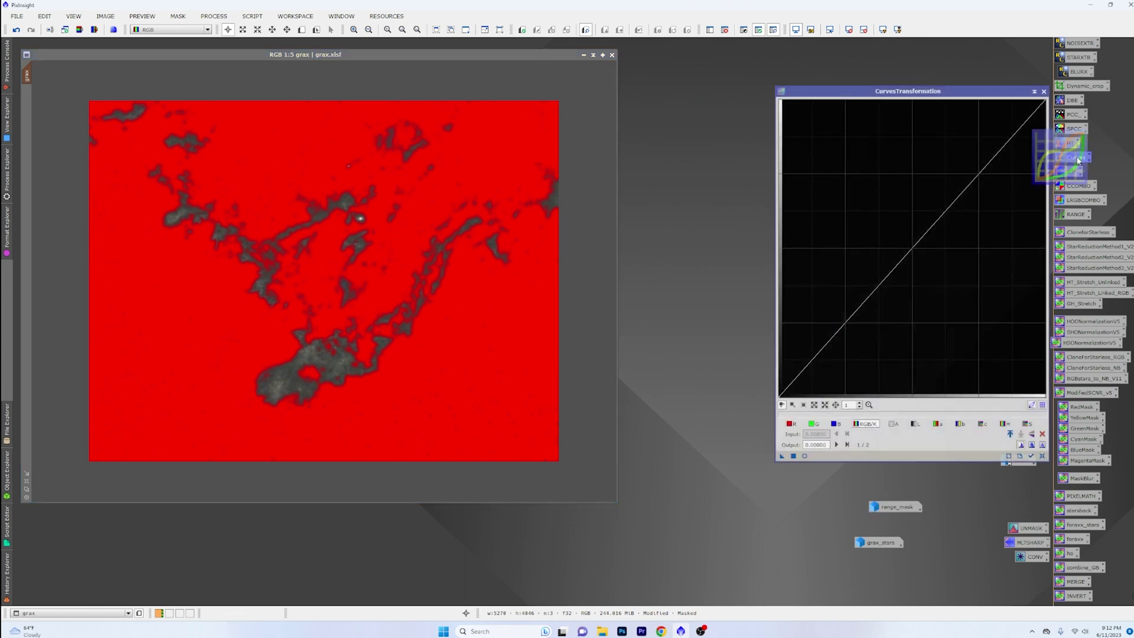
left_click(803, 456)
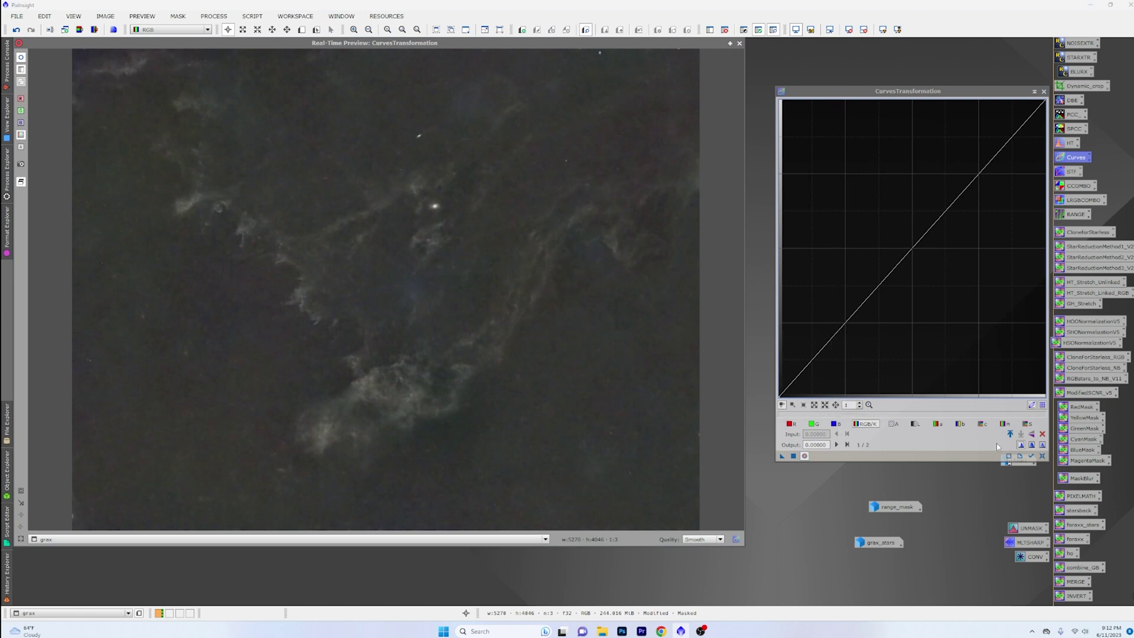
left_click(1034, 456)
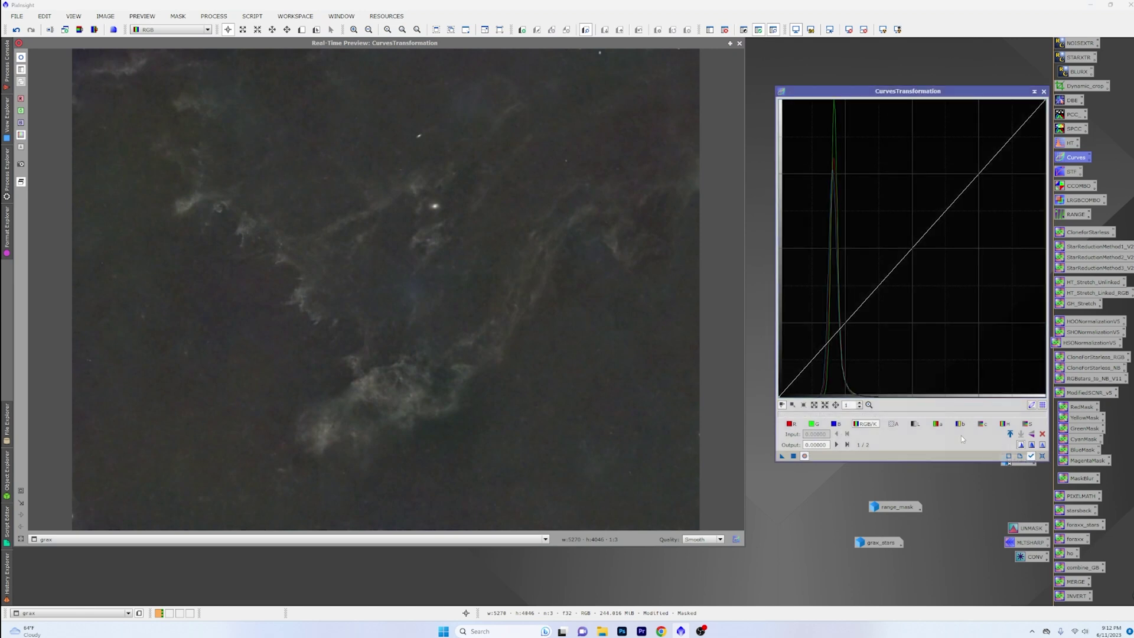
left_click(371, 390)
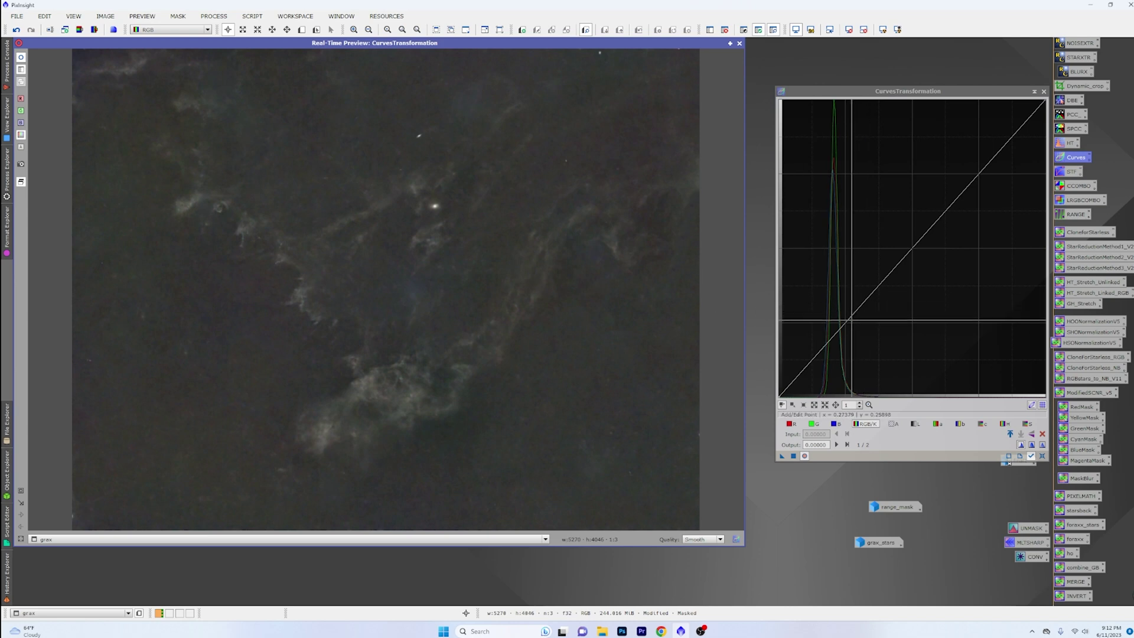
left_click_drag(850, 320, 848, 307)
left_click_drag(848, 305, 859, 281)
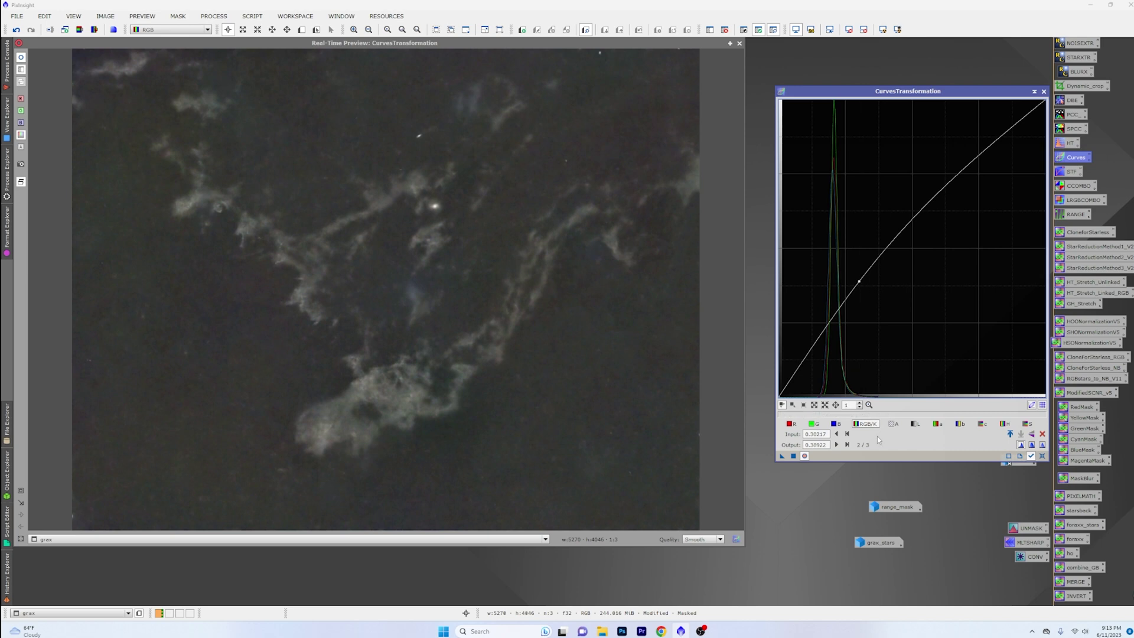
left_click(793, 456)
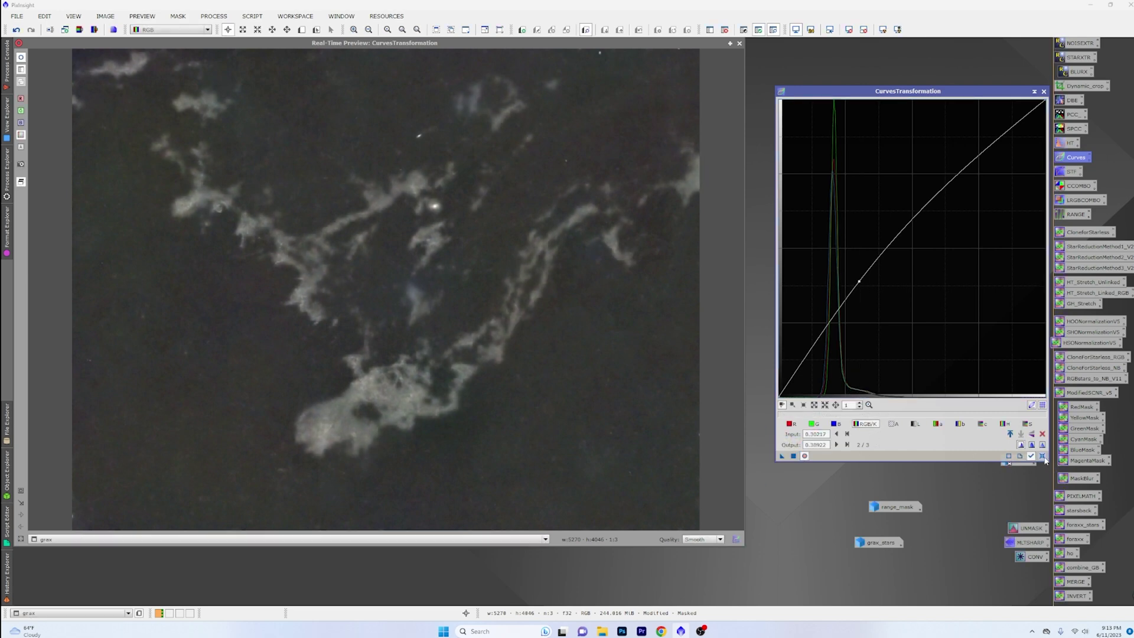
left_click_drag(859, 281, 849, 310)
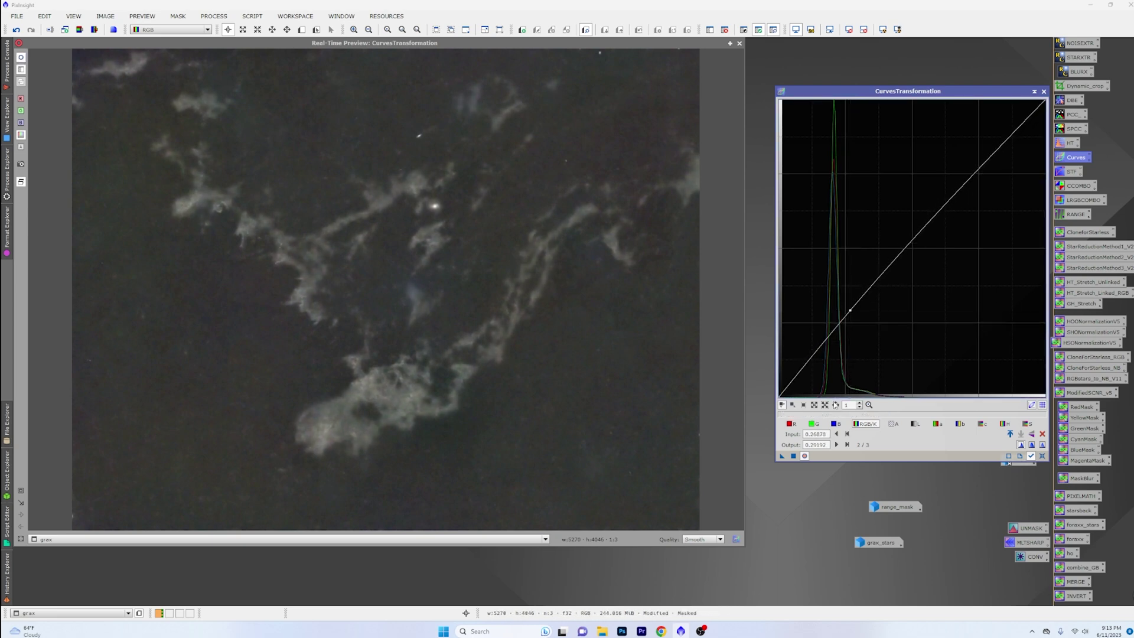
left_click(794, 456)
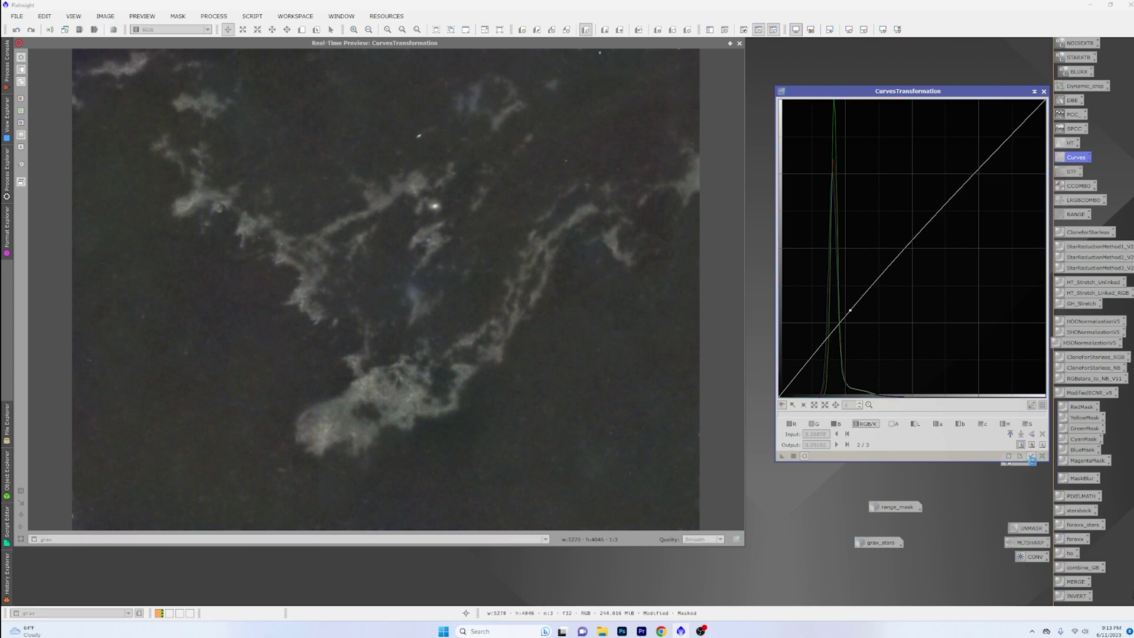
Step: Boost saturation on masked grax with a raised S curve, then reset the curve
left_click(1027, 423)
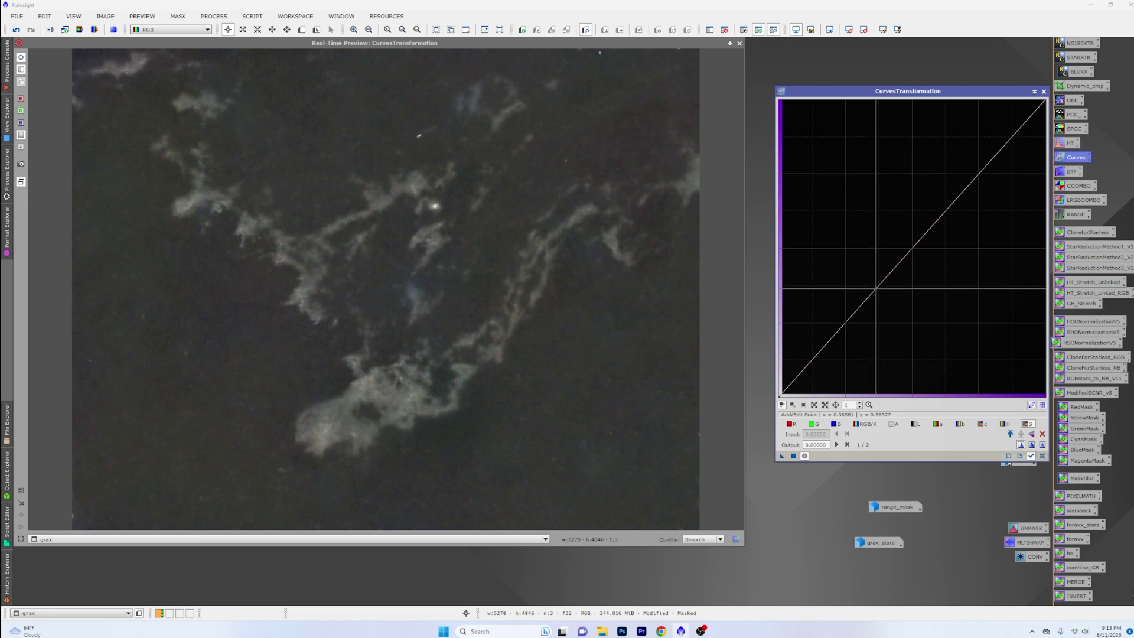
left_click_drag(875, 289, 872, 221)
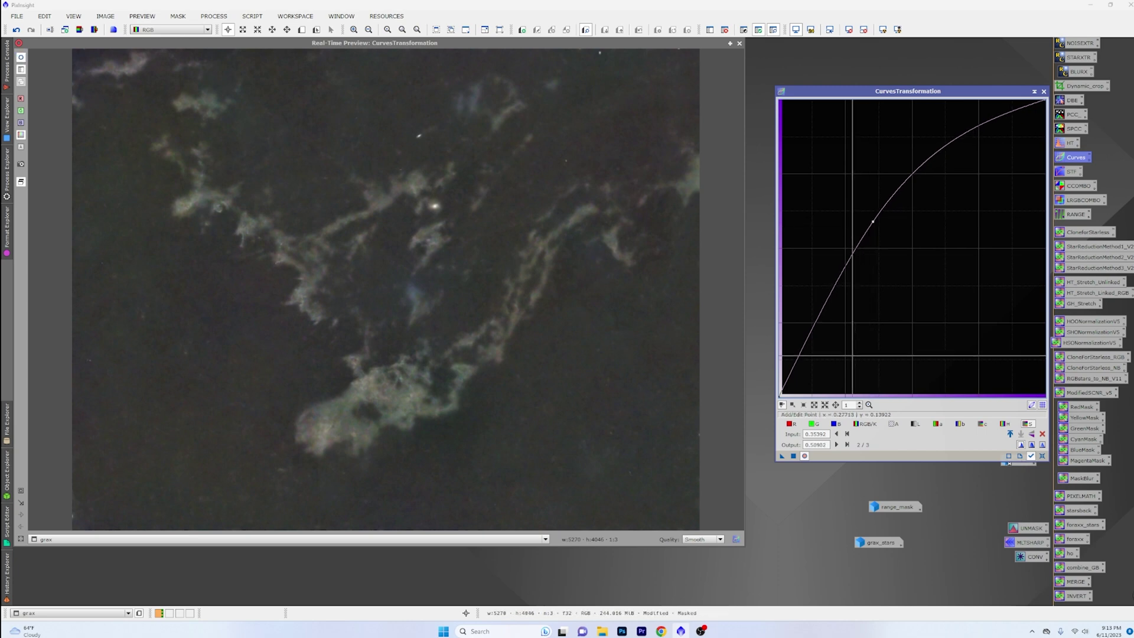
left_click(794, 456)
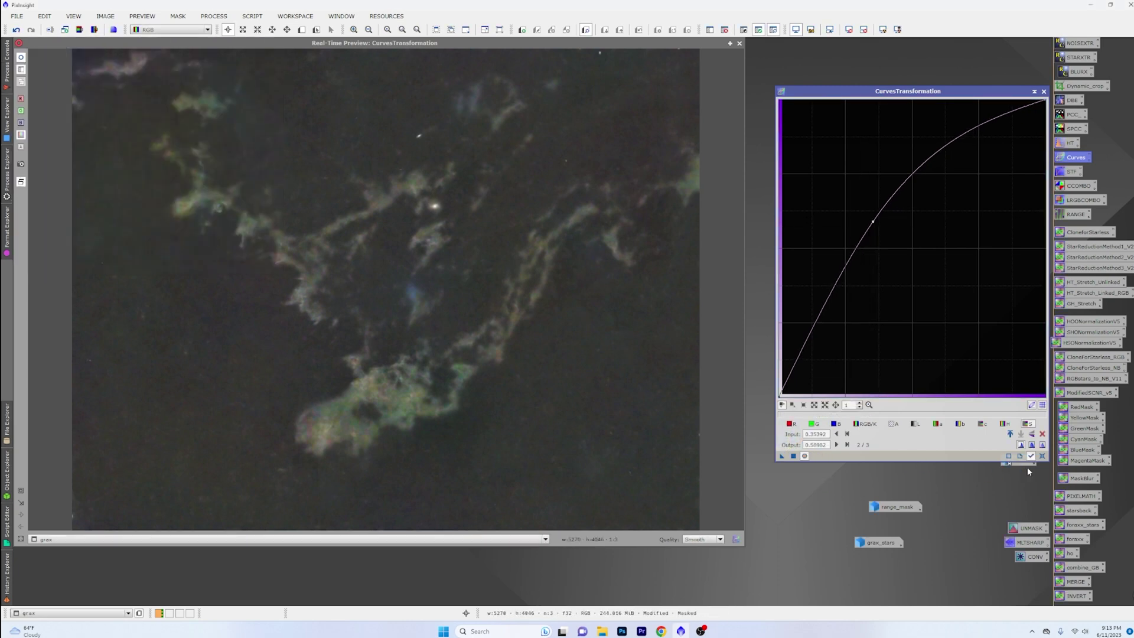
left_click(1042, 456)
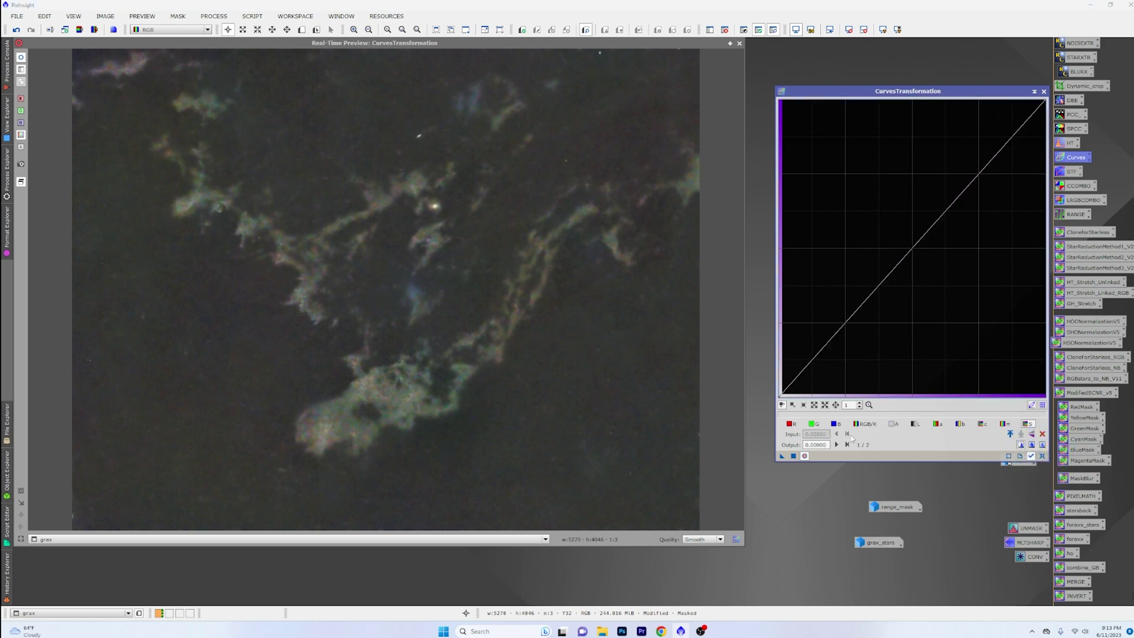
Step: Pull the green-channel midtones slightly down, apply to grax, and close Curves
left_click(817, 424)
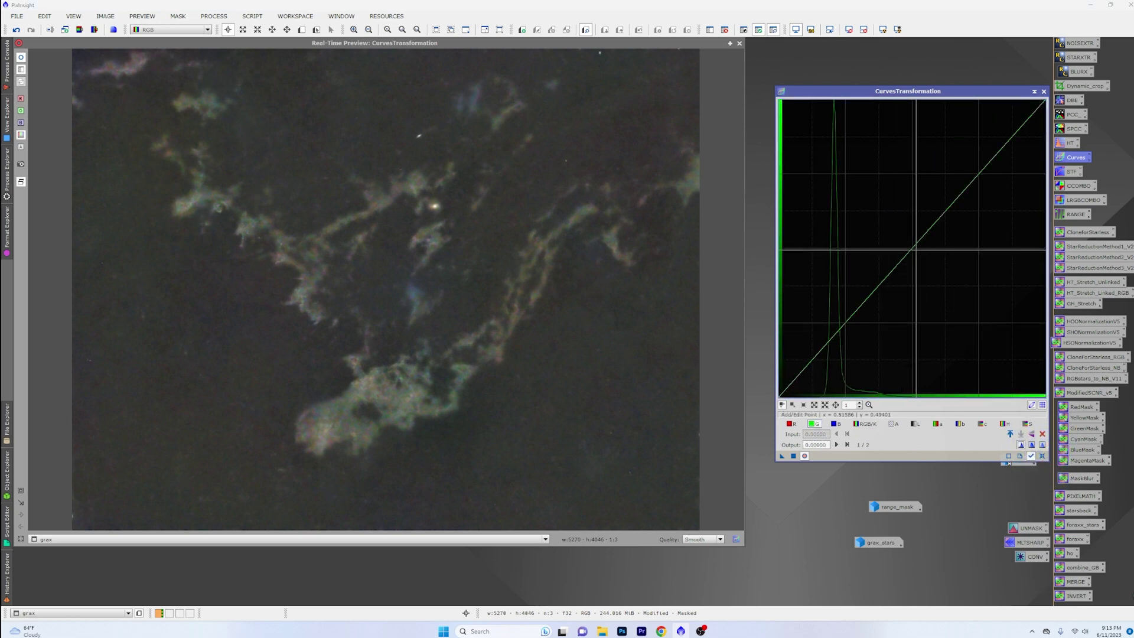
left_click(911, 249)
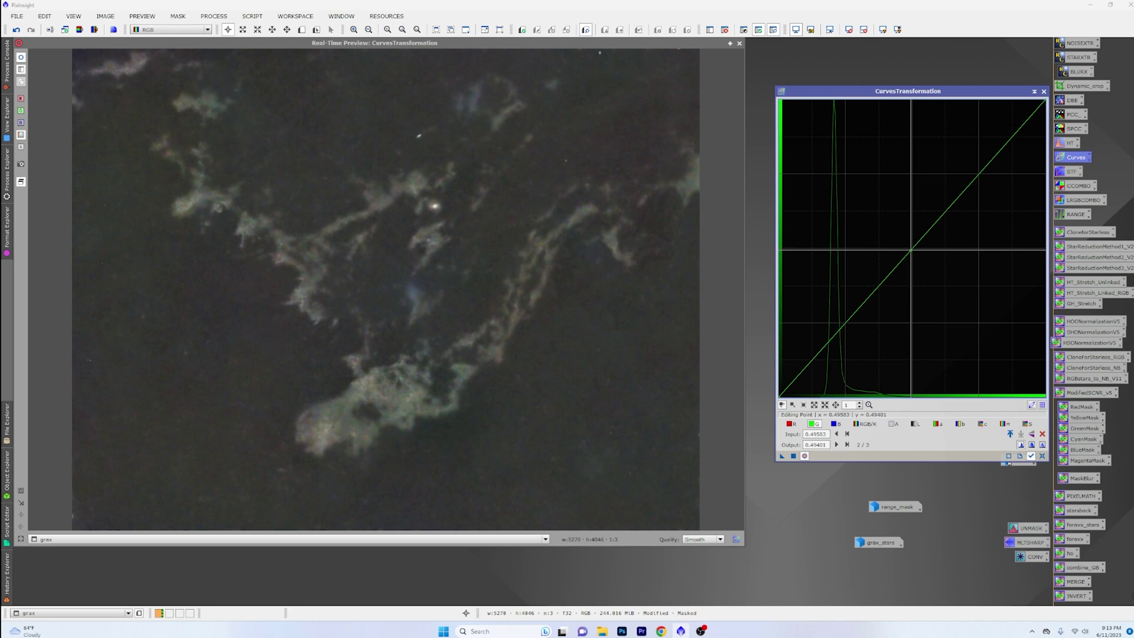
mouse_move(911, 249)
left_mouse_down()
mouse_move(982, 265)
mouse_move(915, 251)
left_mouse_up()
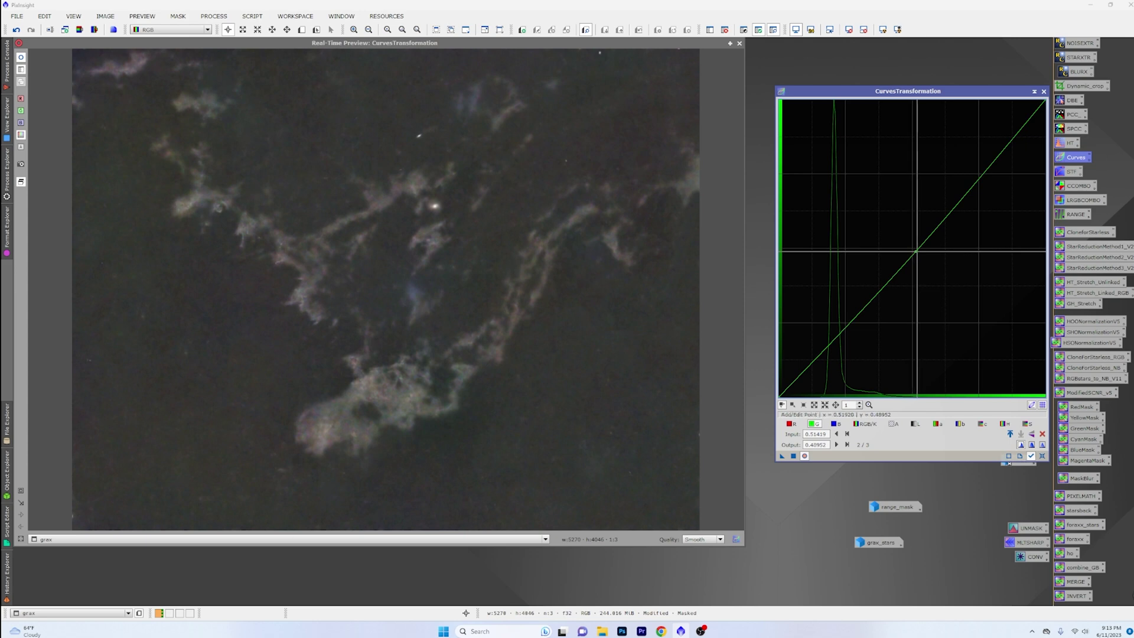
left_click(793, 456)
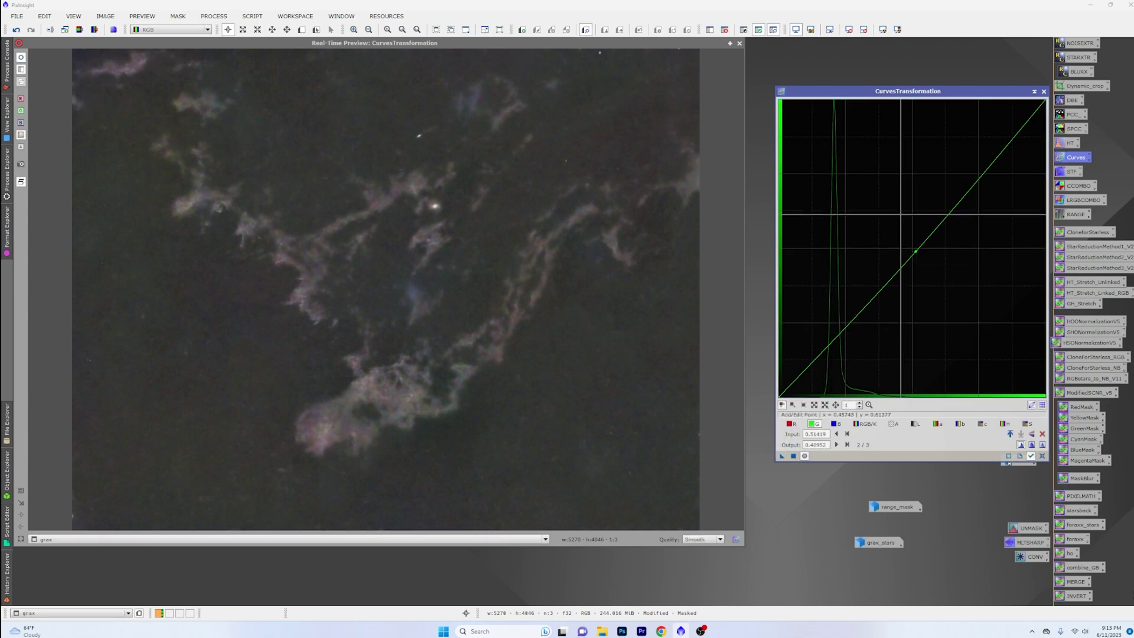
left_click(1043, 91)
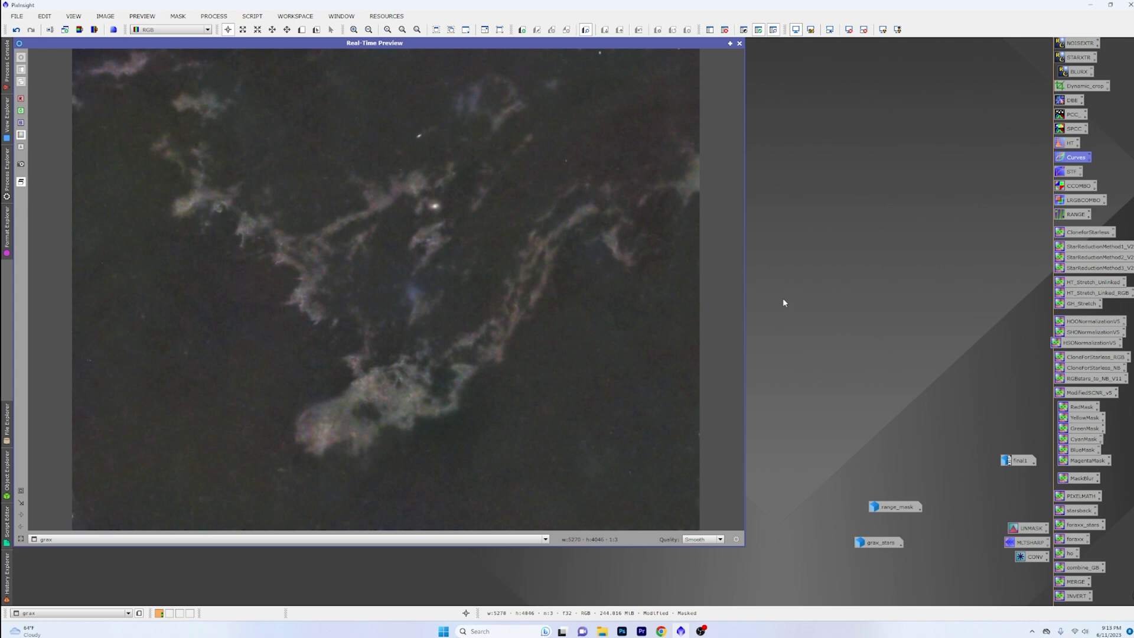
Step: Close the preview, invert the mask on grax, and reopen CurvesTransformation
left_click(740, 43)
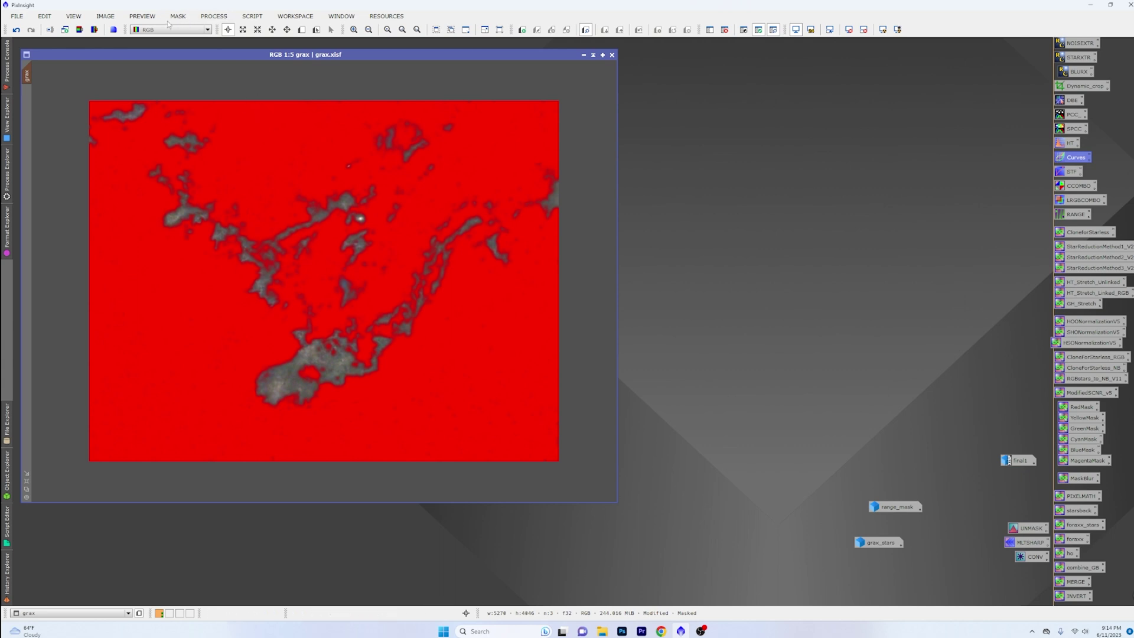
right_click(274, 161)
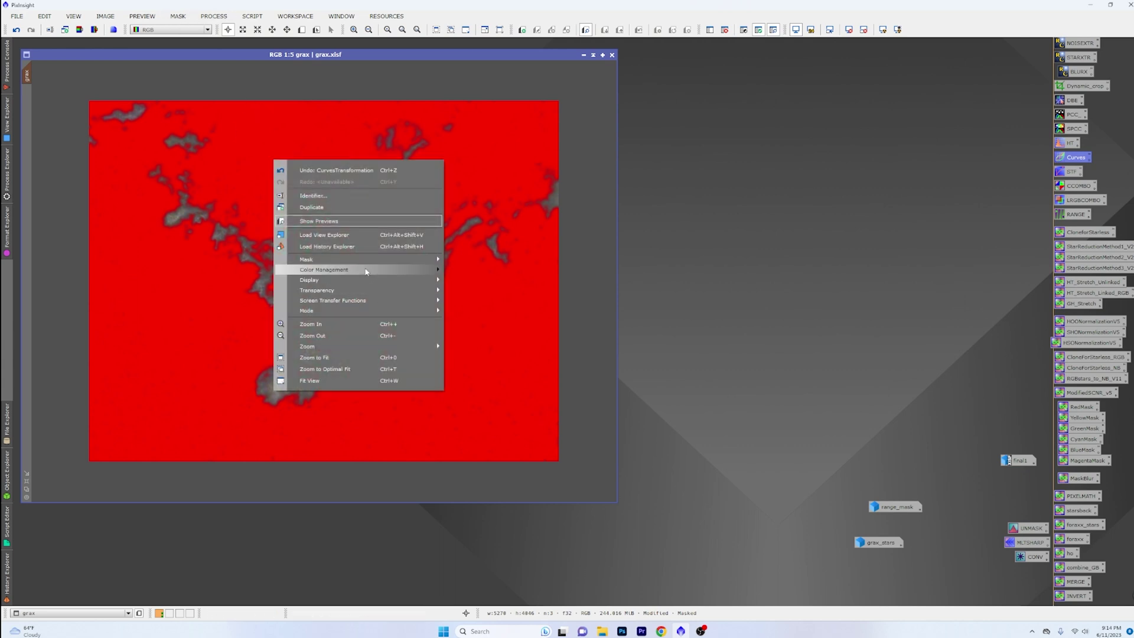
mouse_move(389, 259)
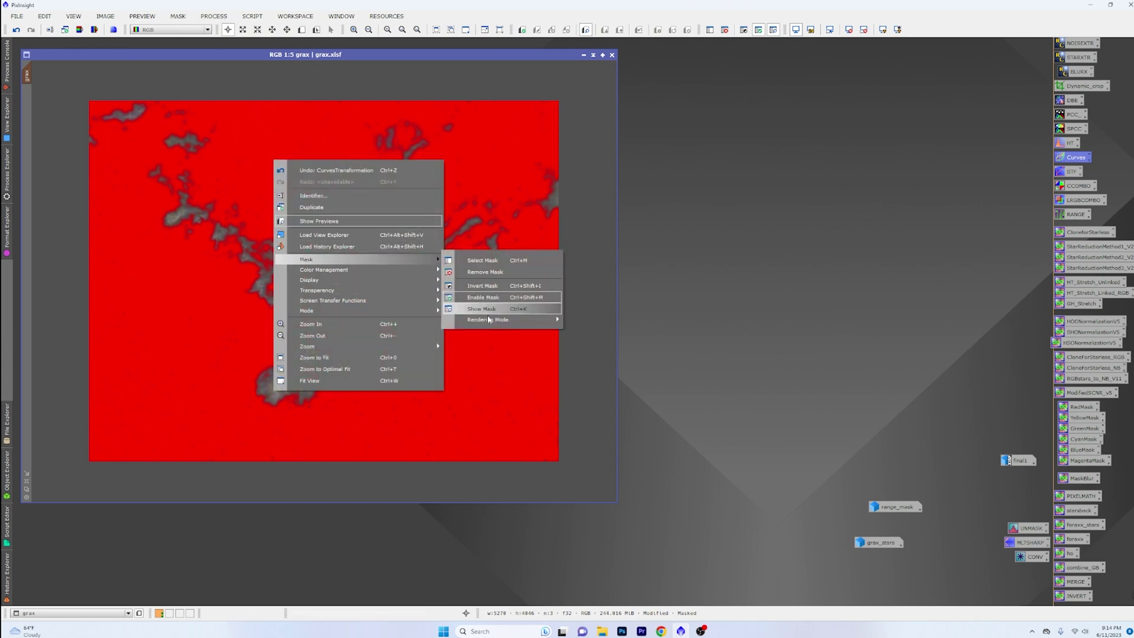
left_click(504, 288)
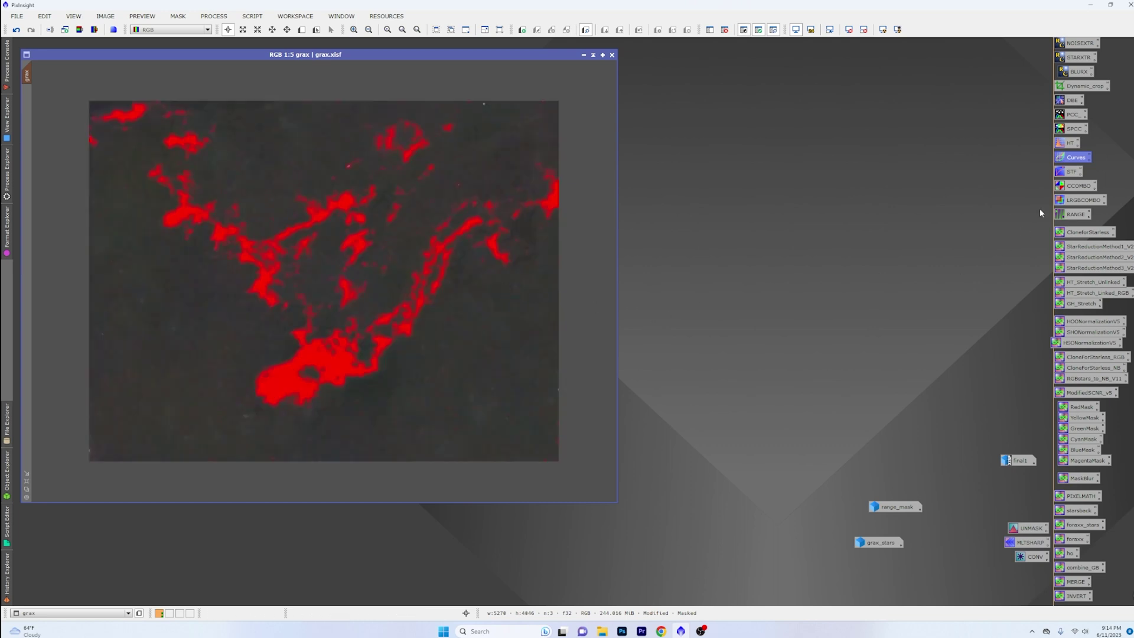
double_click(1071, 157)
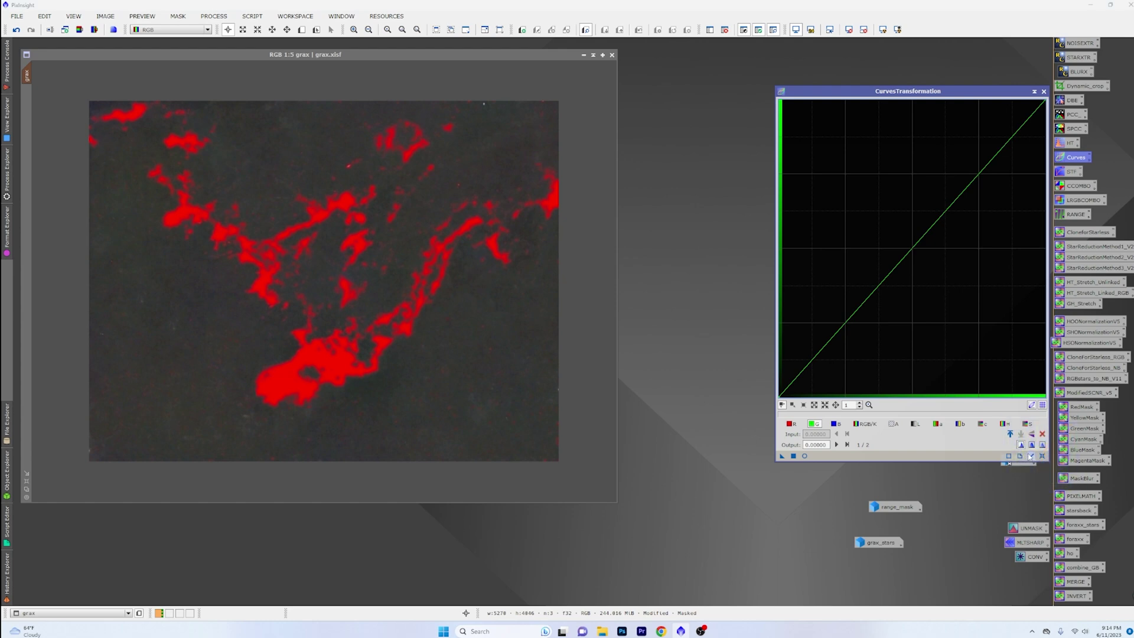
Step: With a live preview, bend the saturation curve slightly down and apply it to grax
left_click(803, 457)
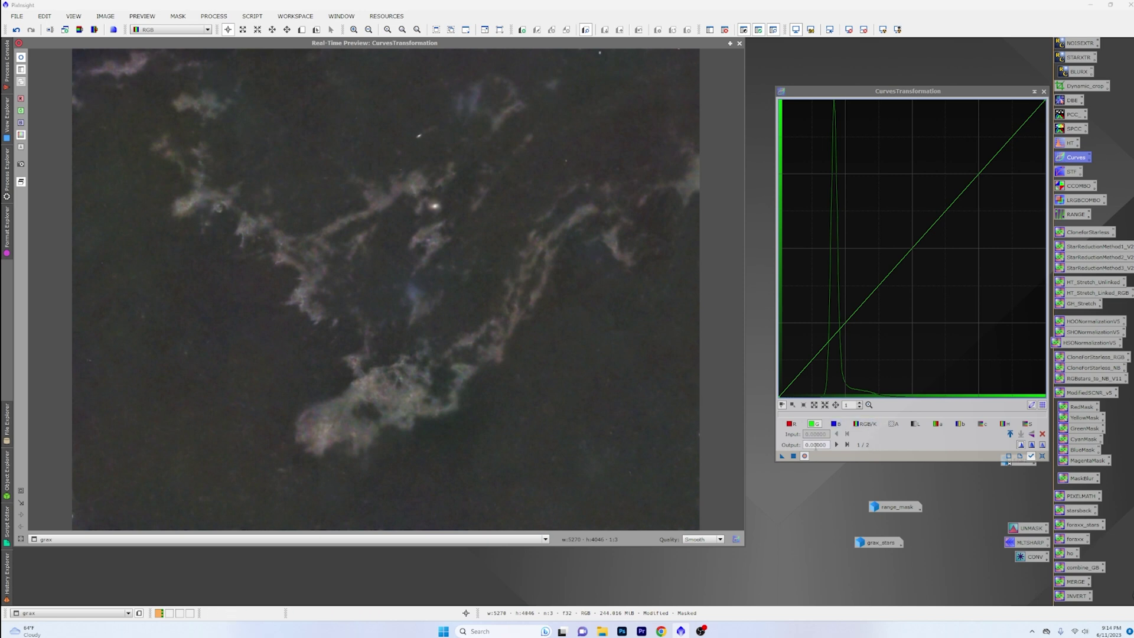
left_click(1027, 424)
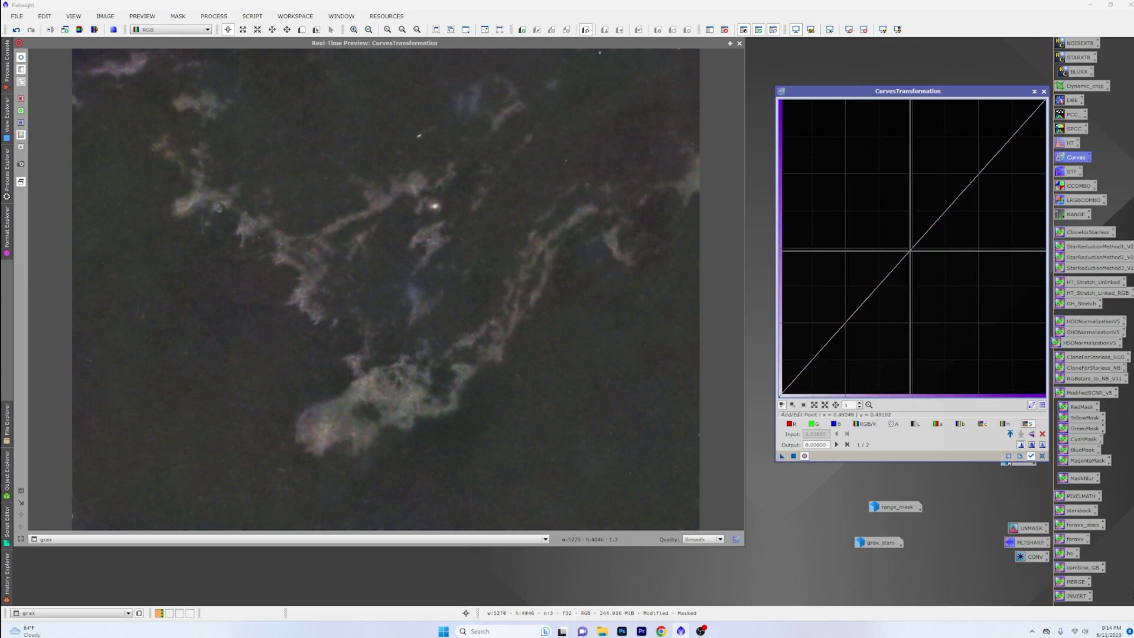
left_click_drag(909, 250, 915, 258)
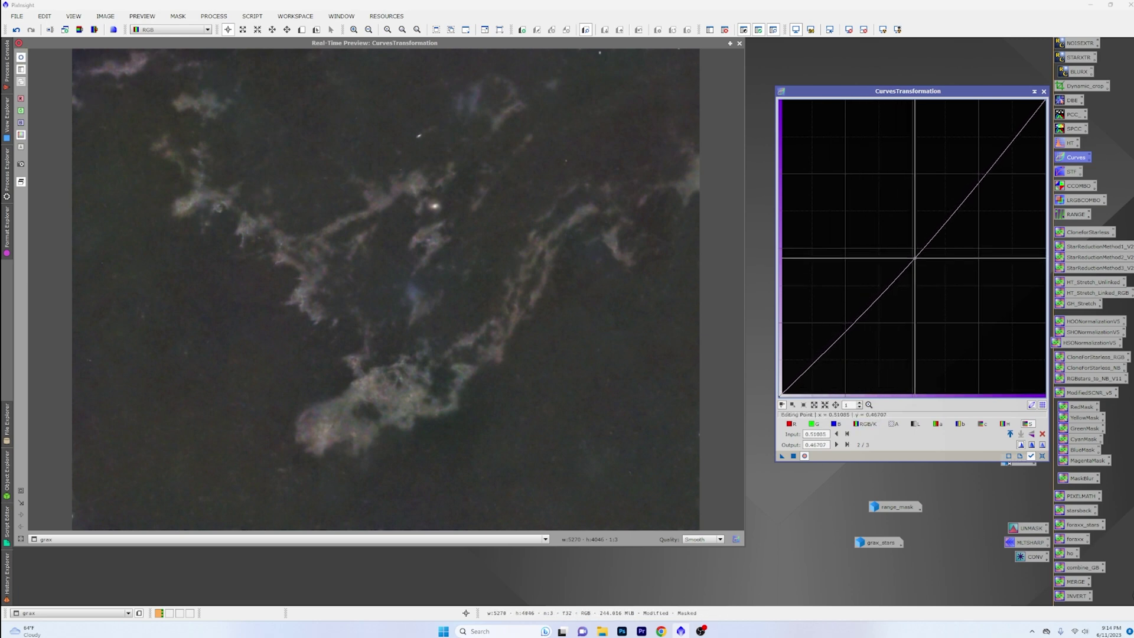
left_click(794, 457)
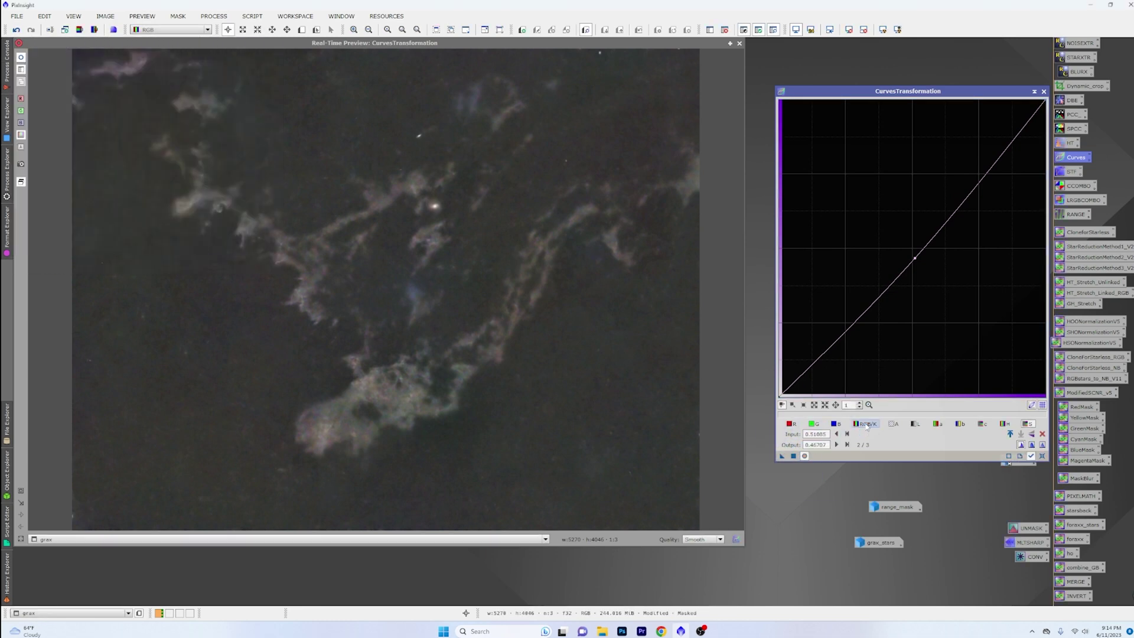
Step: Apply a second slight saturation reduction to grax and close the curves tool
left_click(864, 425)
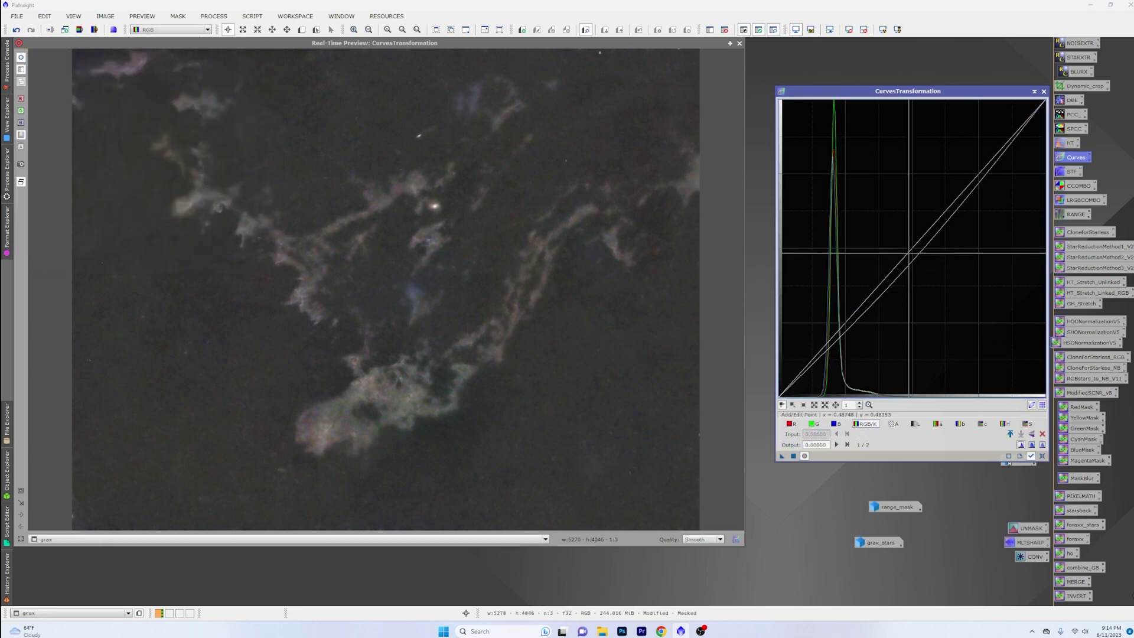
left_click(913, 253)
left_click_drag(911, 253, 914, 258)
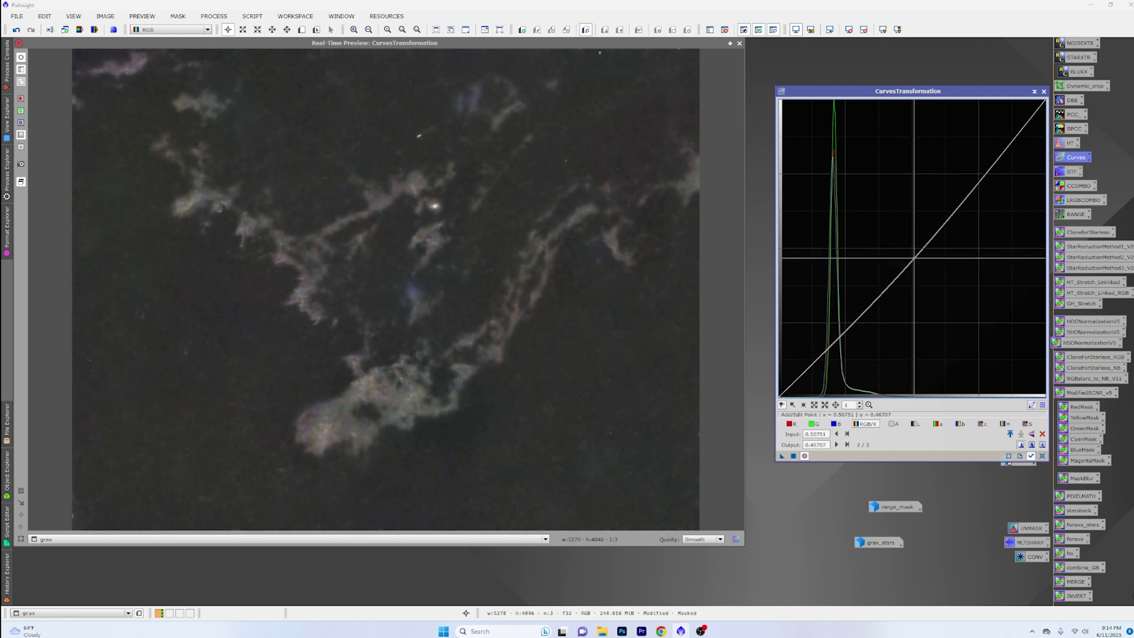
left_click(793, 456)
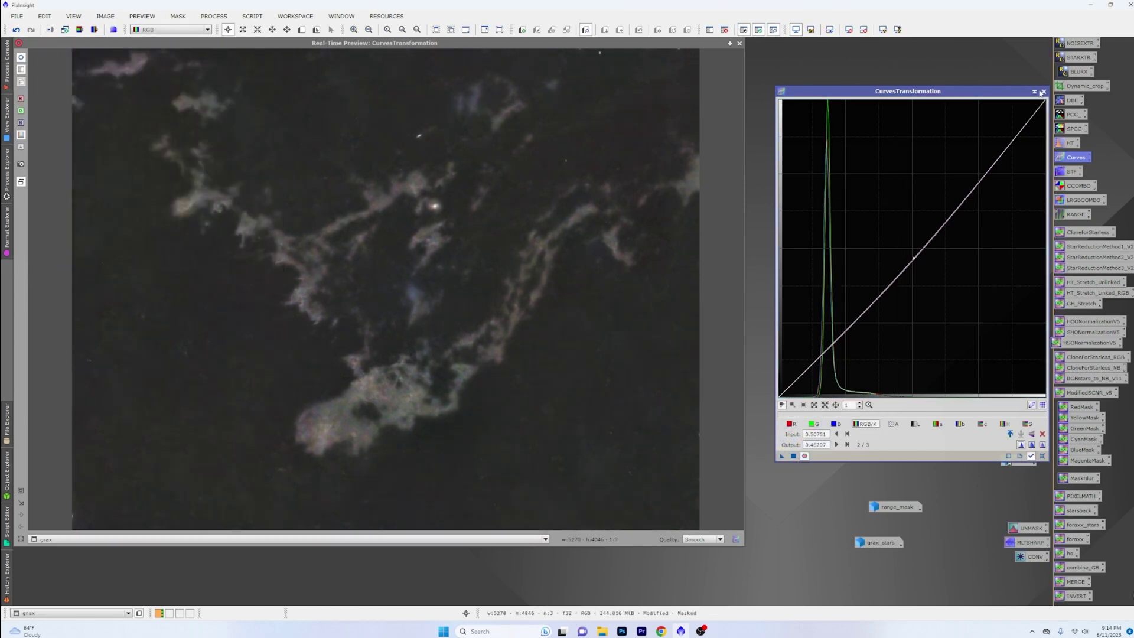
left_click(1043, 91)
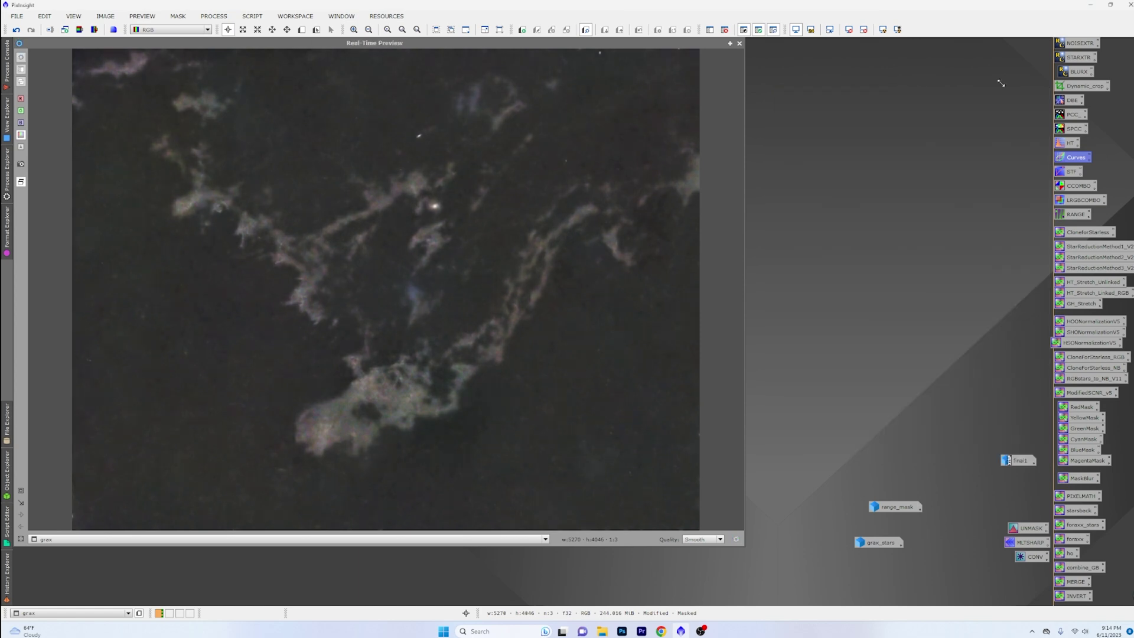
Step: Close the real-time preview, remove the mask from grax, and reopen the grax_stars image
left_click(737, 45)
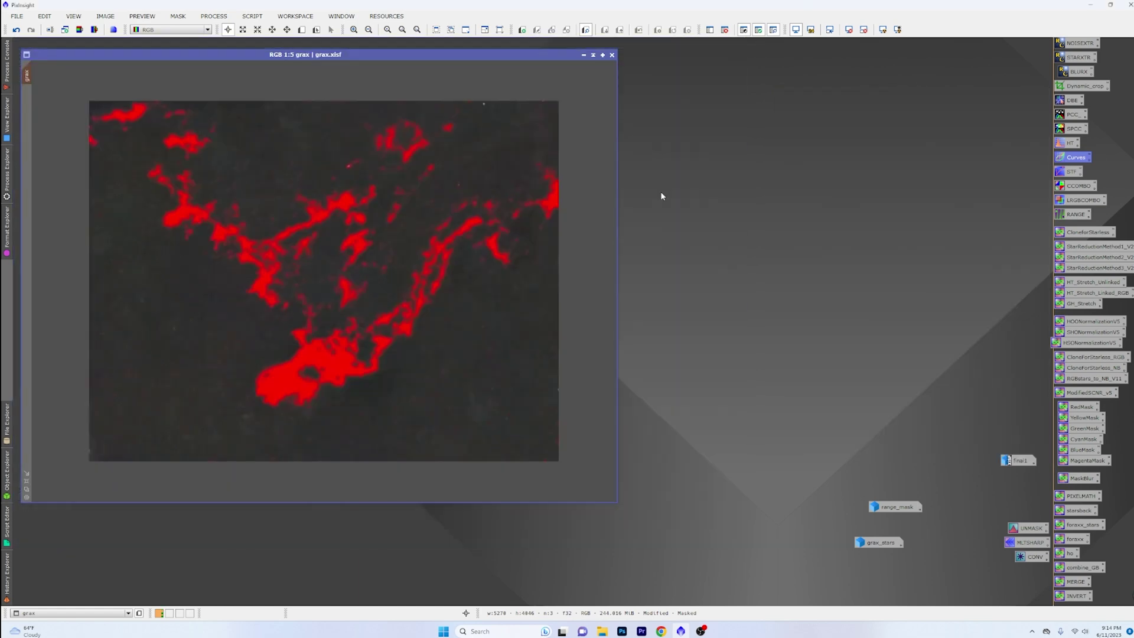
left_click(178, 16)
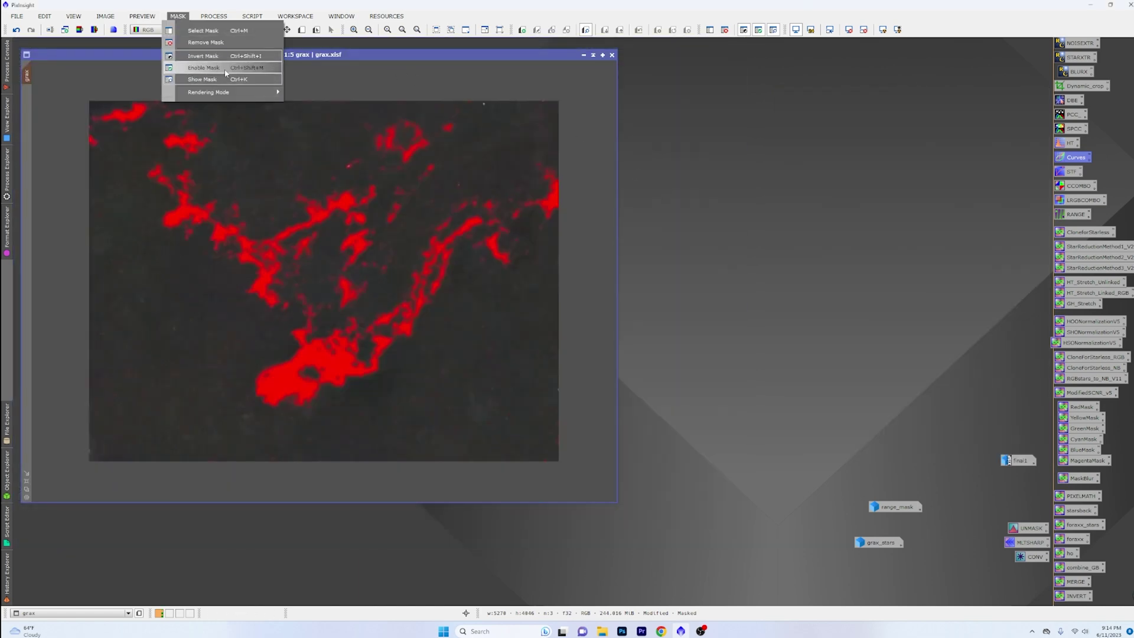
left_click(228, 44)
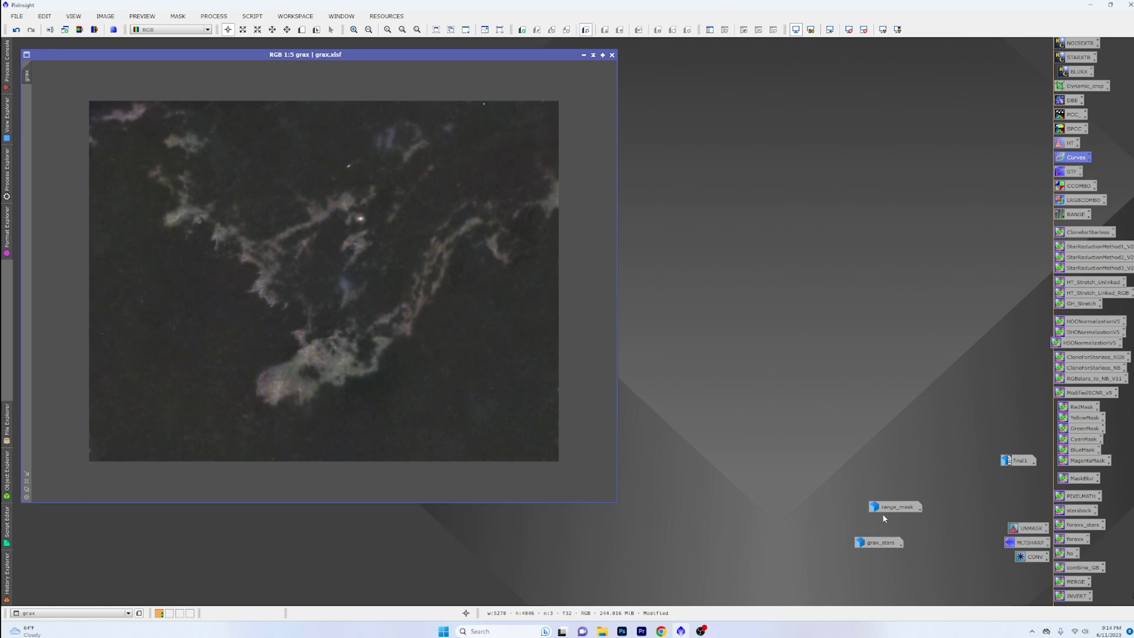
double_click(878, 542)
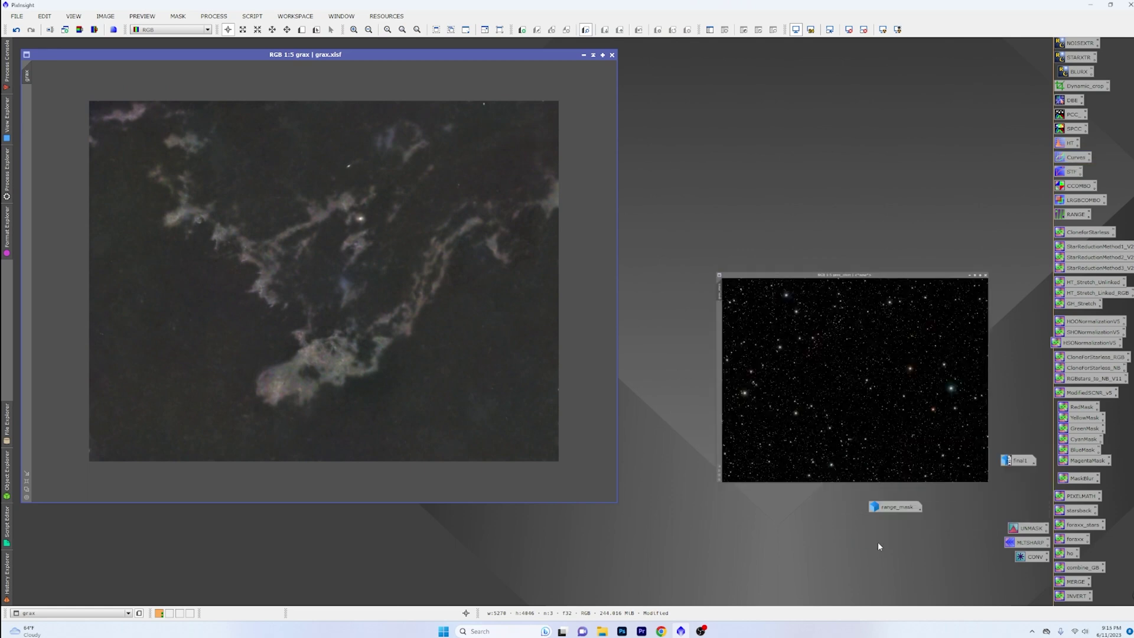
Step: Boost grax_stars colour saturation with an upward-bowed CurvesTransformation saturation curve, previewed live
left_click_drag(828, 76, 497, 107)
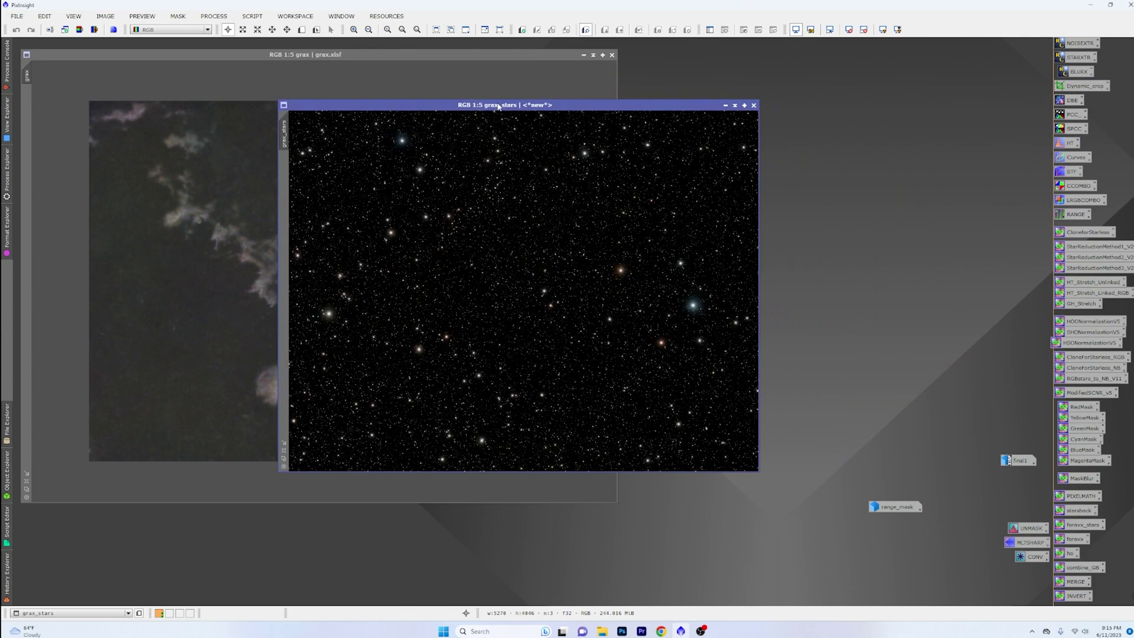
double_click(1071, 158)
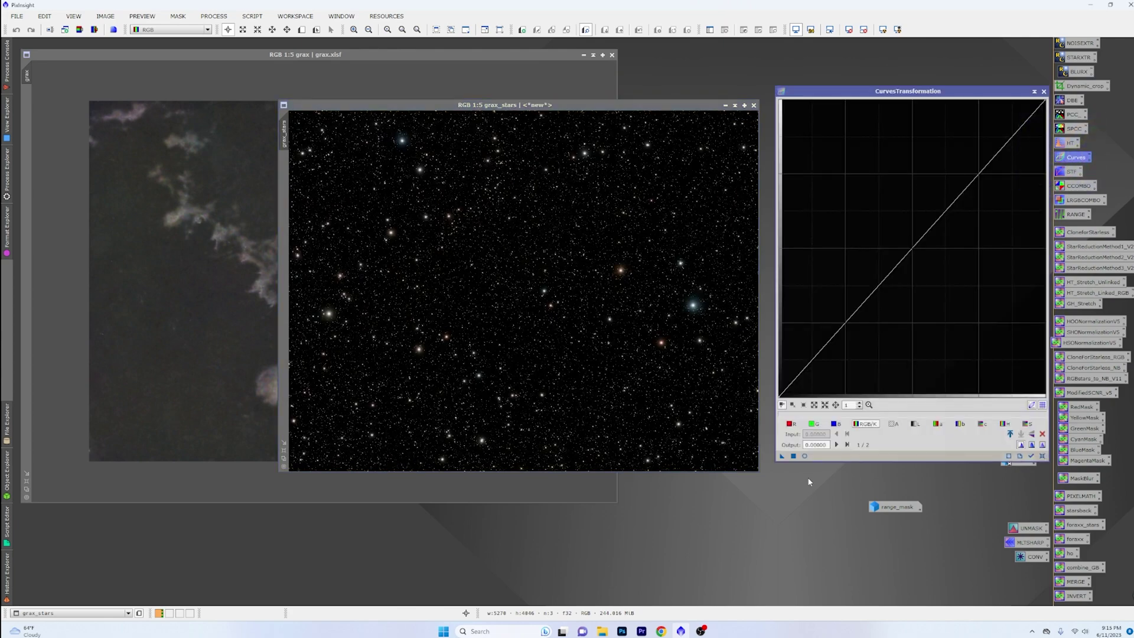
left_click(804, 458)
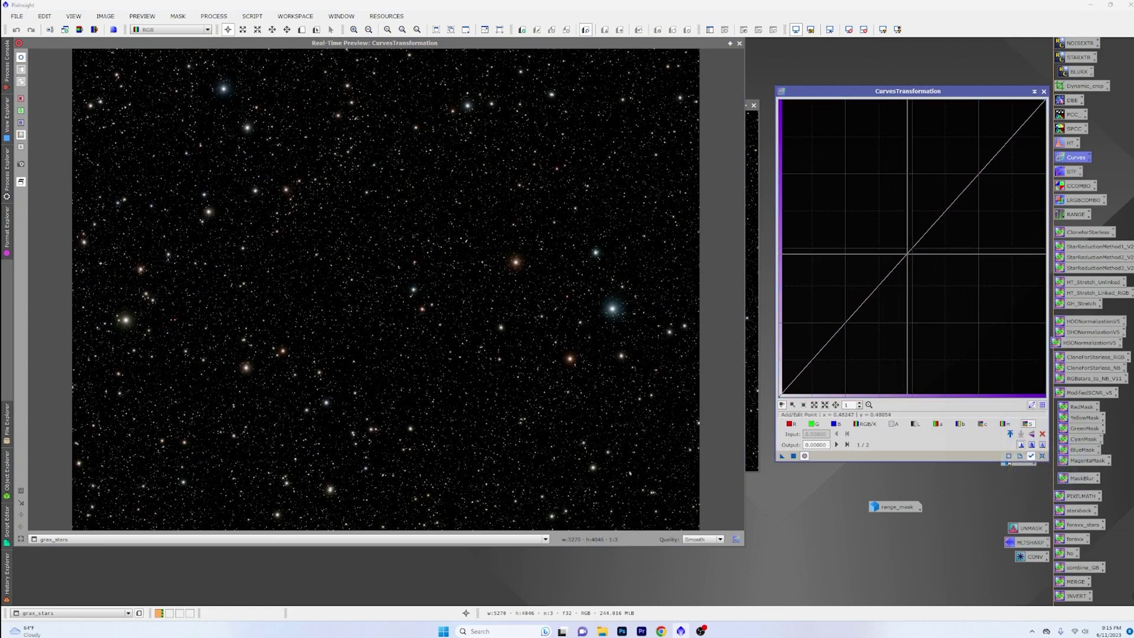
left_click_drag(907, 253, 881, 222)
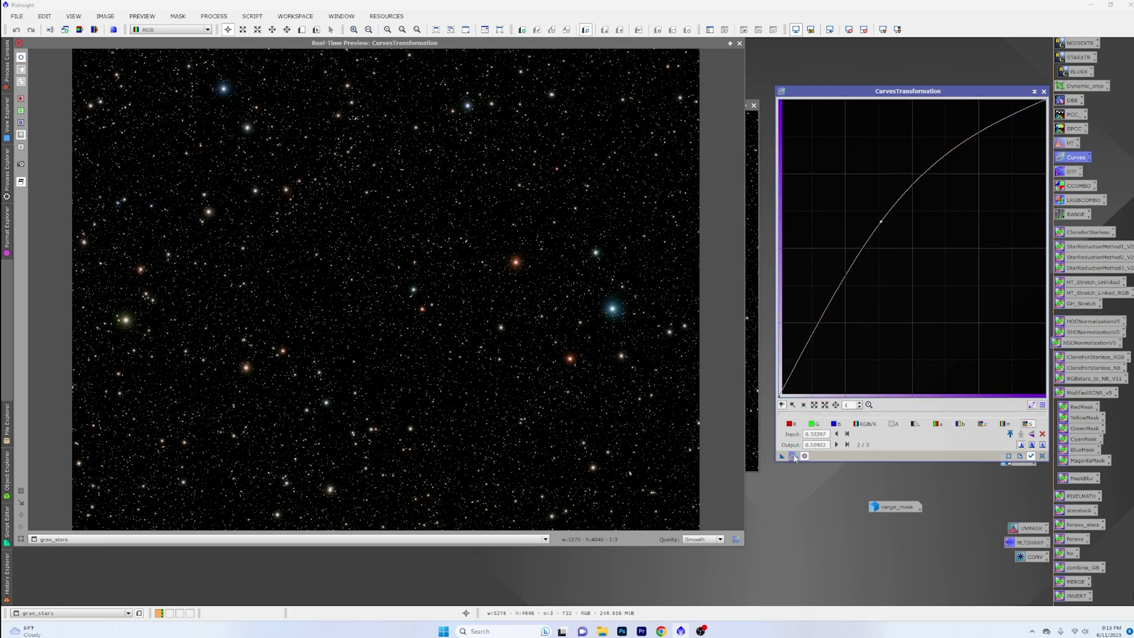
left_click(793, 456)
Step: Reset the curve and apply a second, stronger saturation boost to grax_stars, then close curves and preview
left_click(1043, 457)
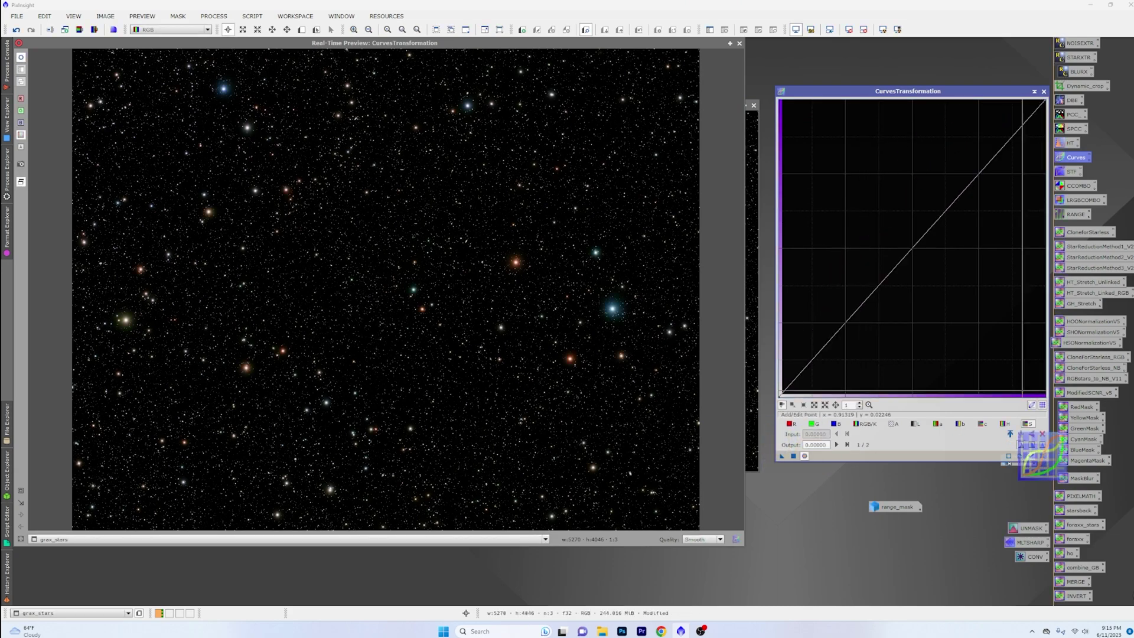
left_click(896, 228)
mouse_move(898, 228)
left_mouse_down()
mouse_move(882, 210)
mouse_move(892, 218)
left_mouse_up()
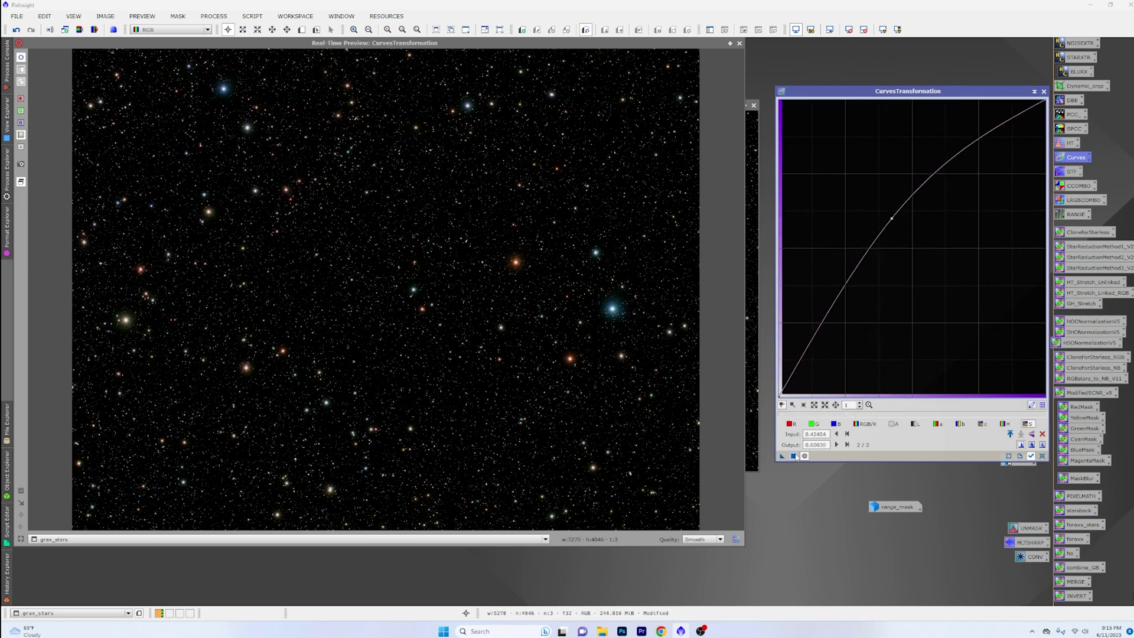
left_click(794, 456)
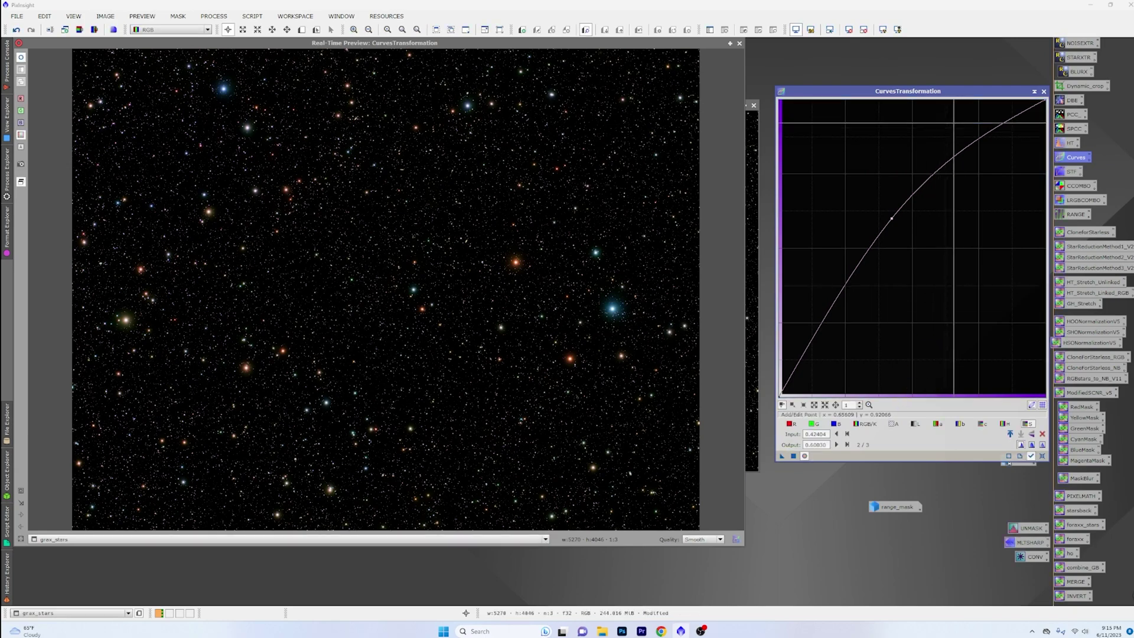
left_click(1043, 92)
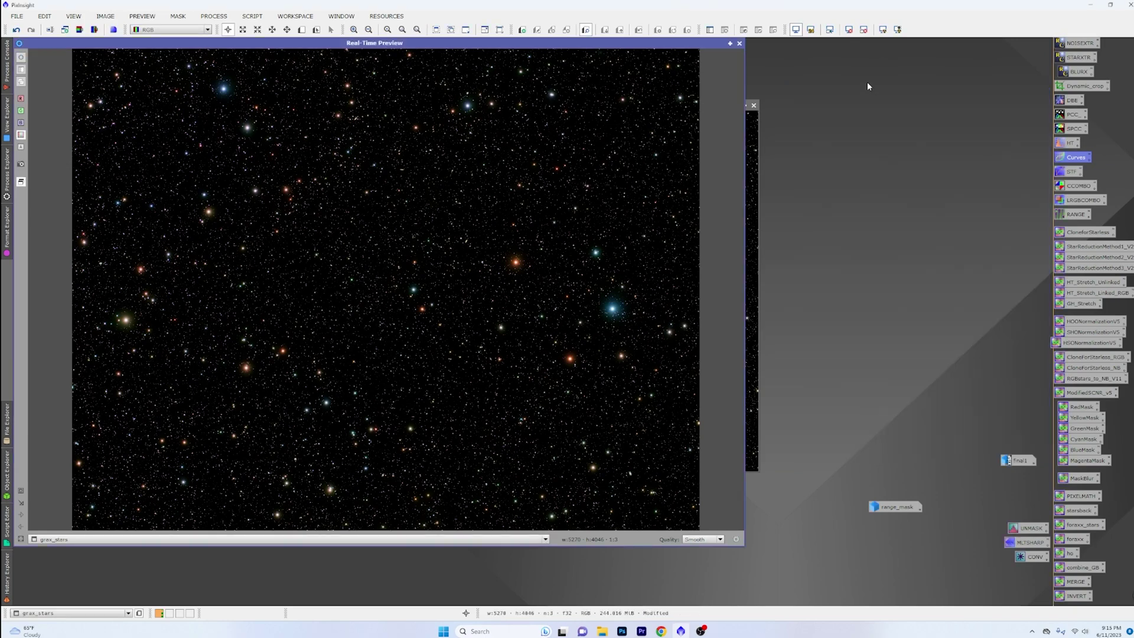
left_click(741, 45)
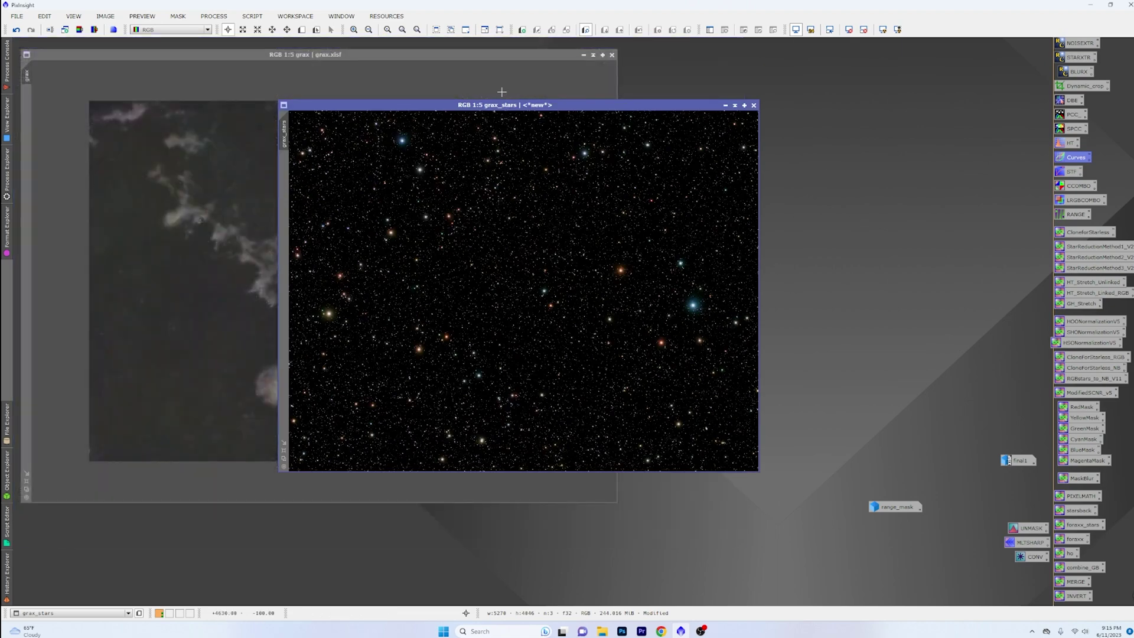
Step: Invert the grax_stars star image
left_click_drag(499, 108, 659, 83)
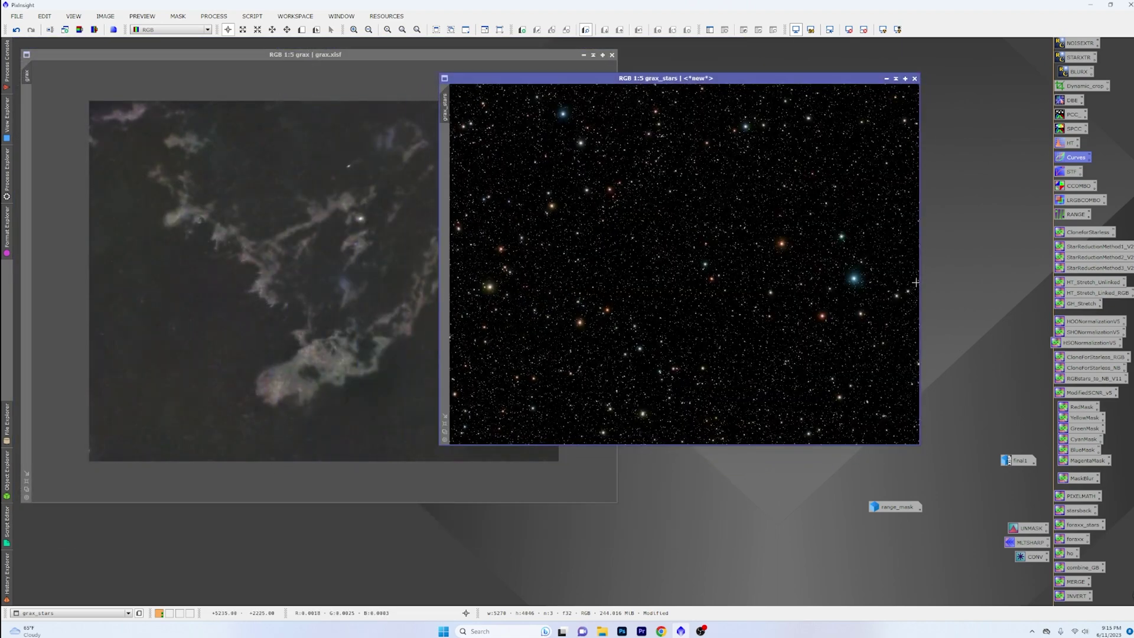
left_click(106, 16)
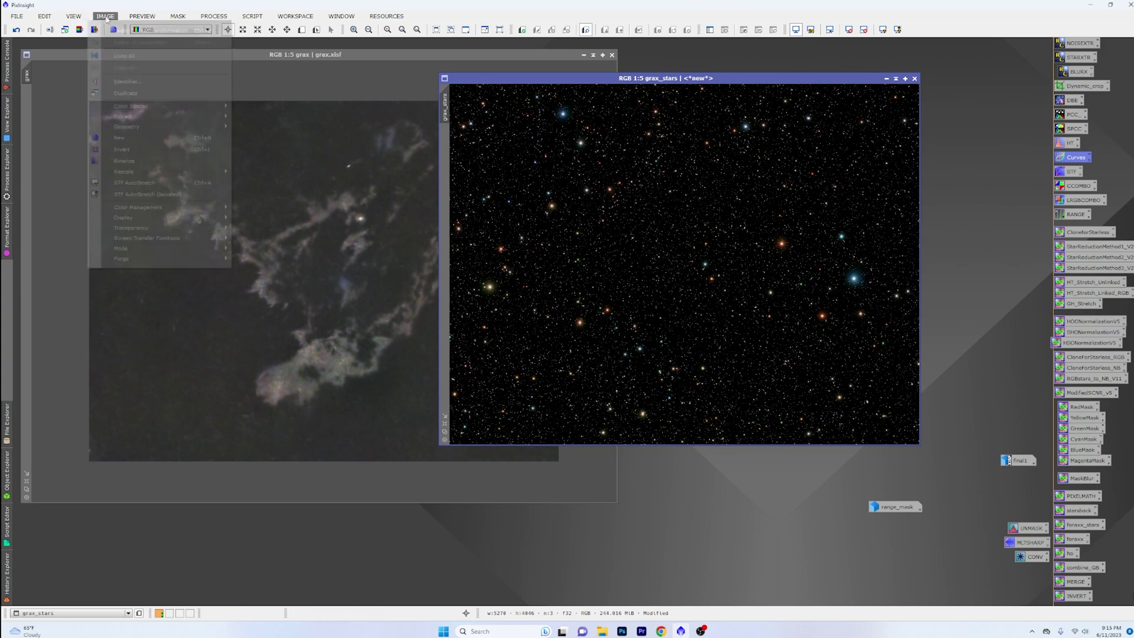
left_click(124, 148)
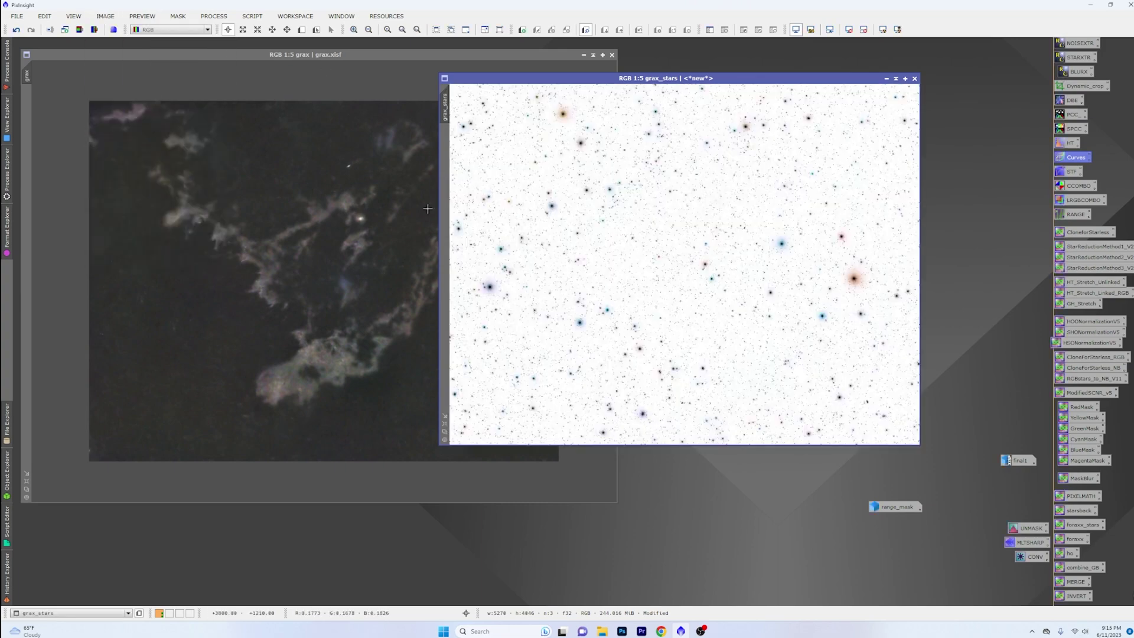
scroll(708, 277, "up", 3)
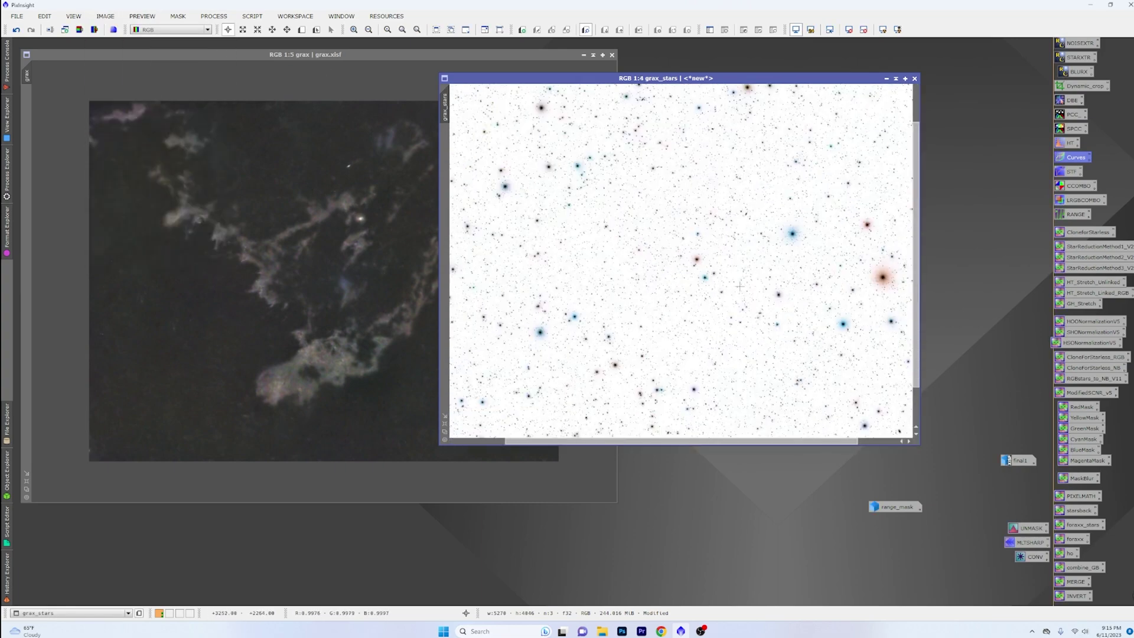
scroll(740, 285, "down", 3)
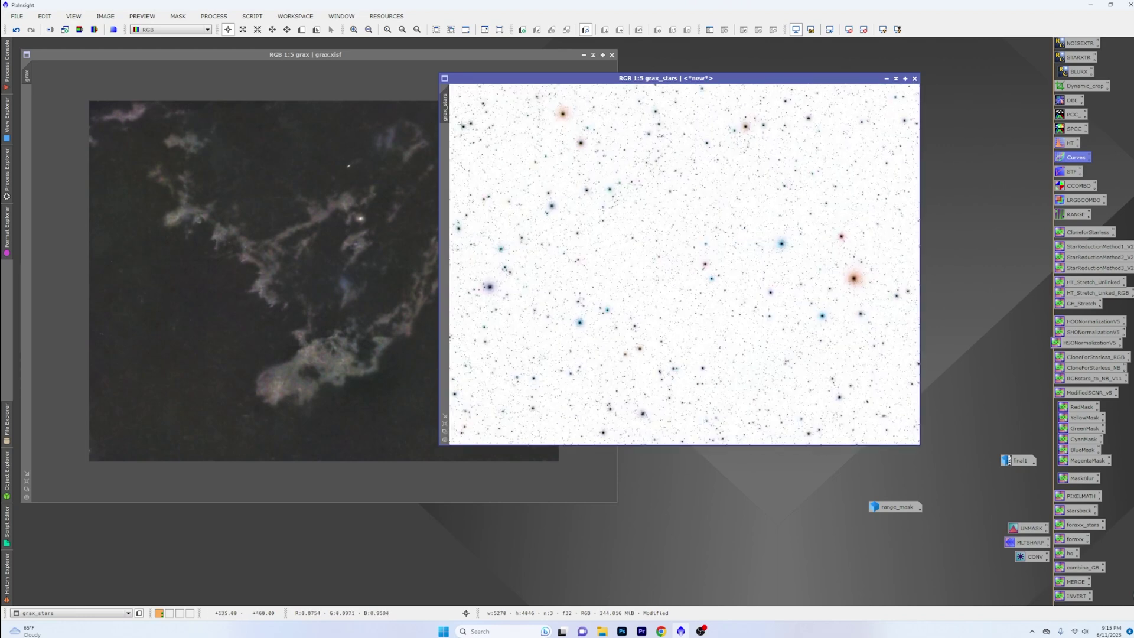
Step: Run the CorrectMagentaStars script on the inverted grax_stars image
left_click(252, 16)
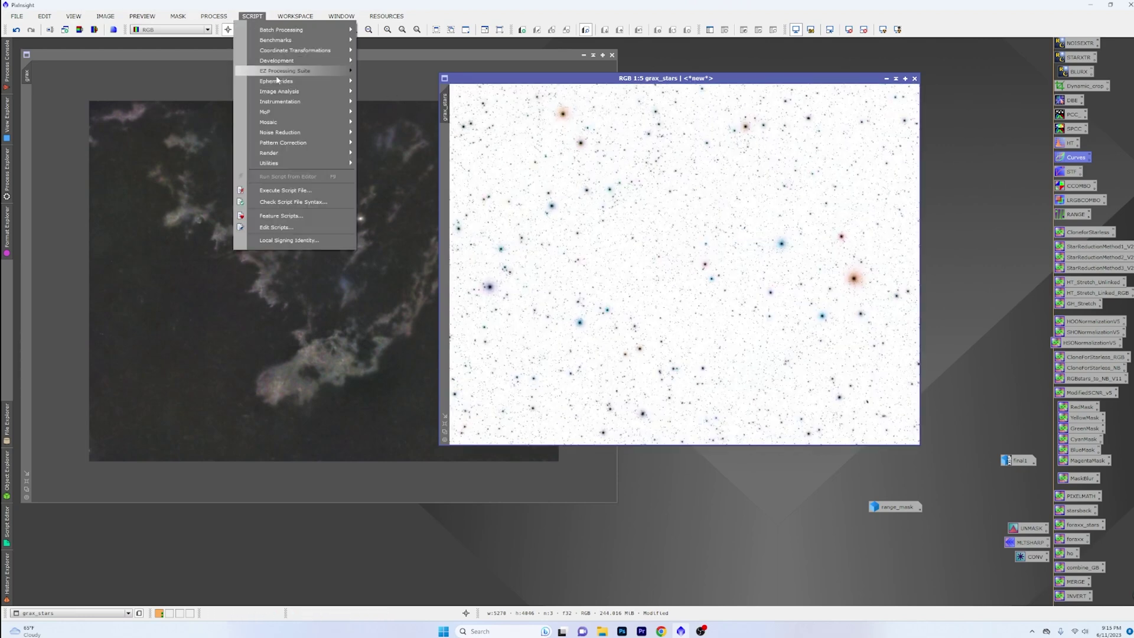
mouse_move(333, 163)
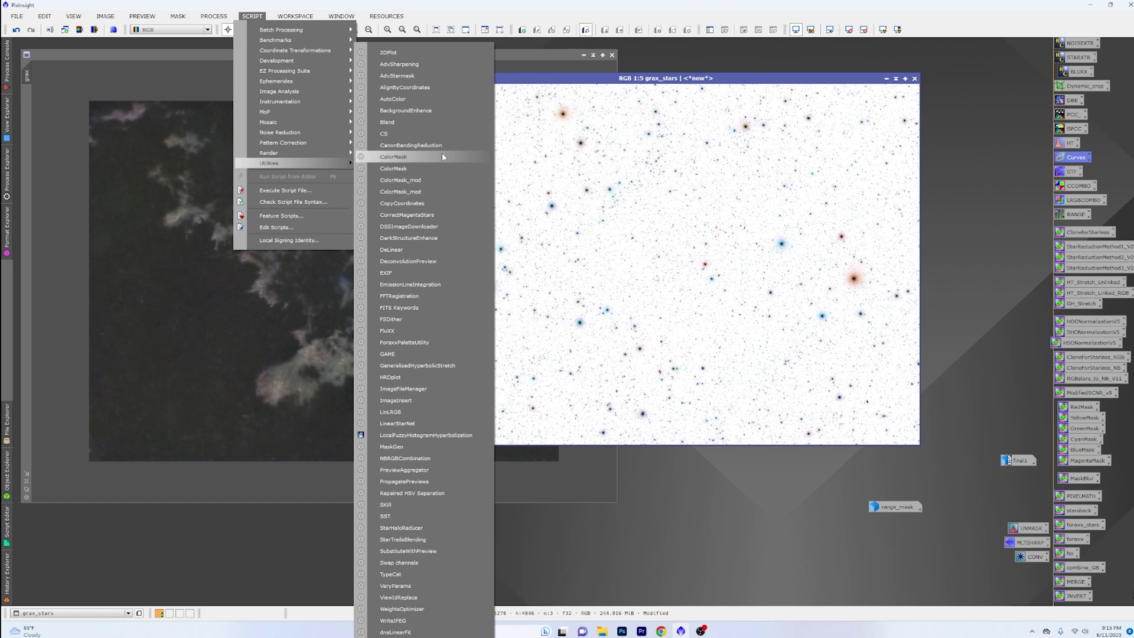
left_click(445, 215)
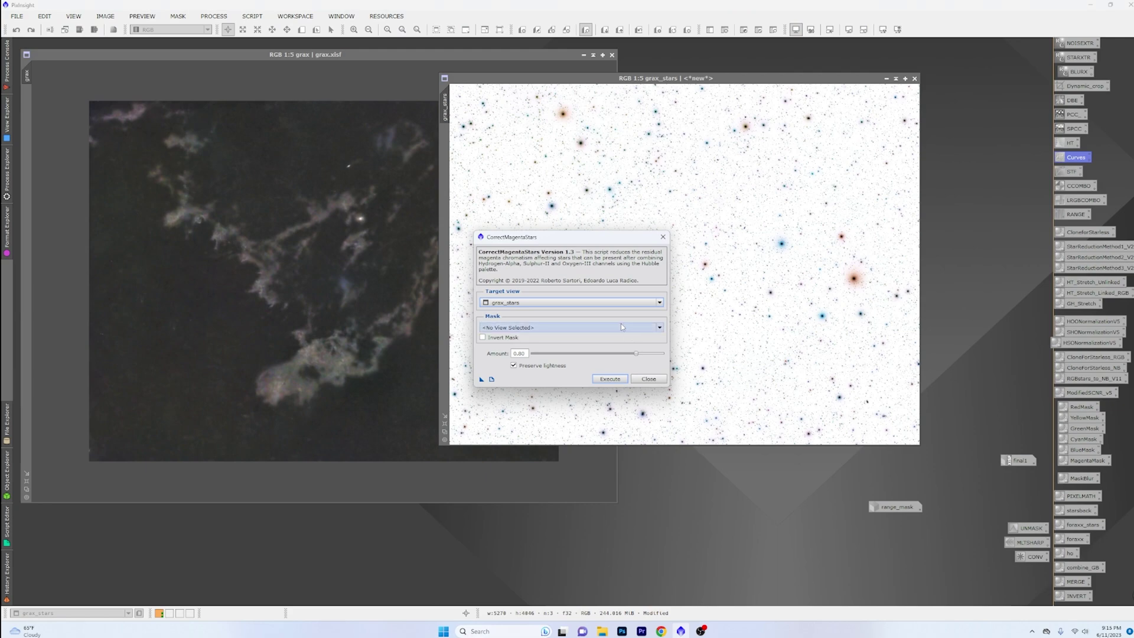
left_click(618, 380)
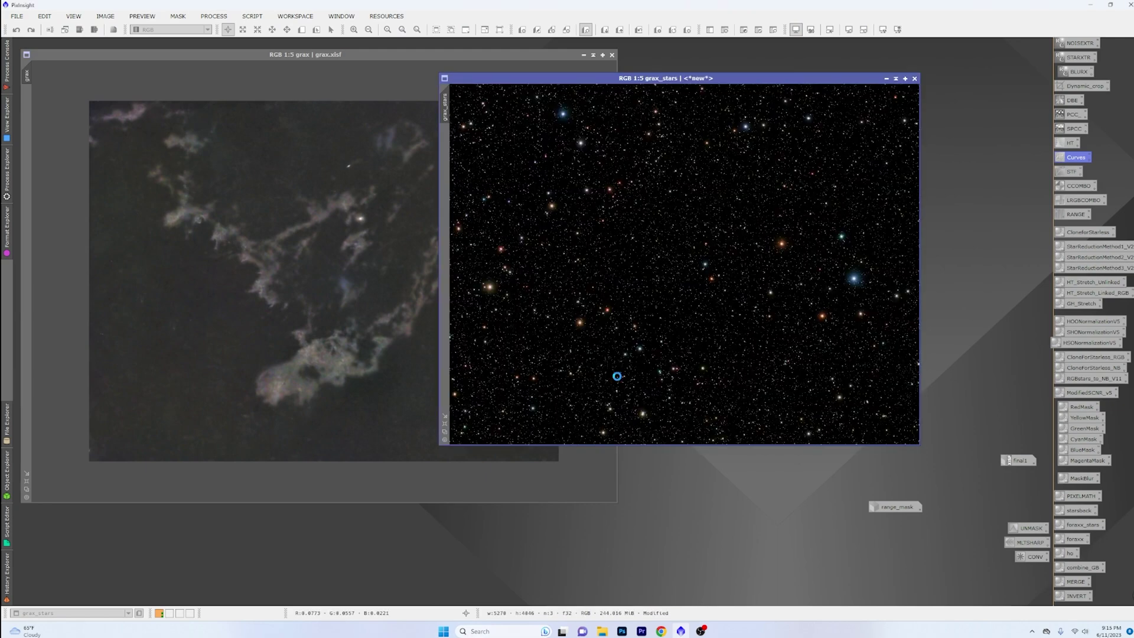
left_click(653, 381)
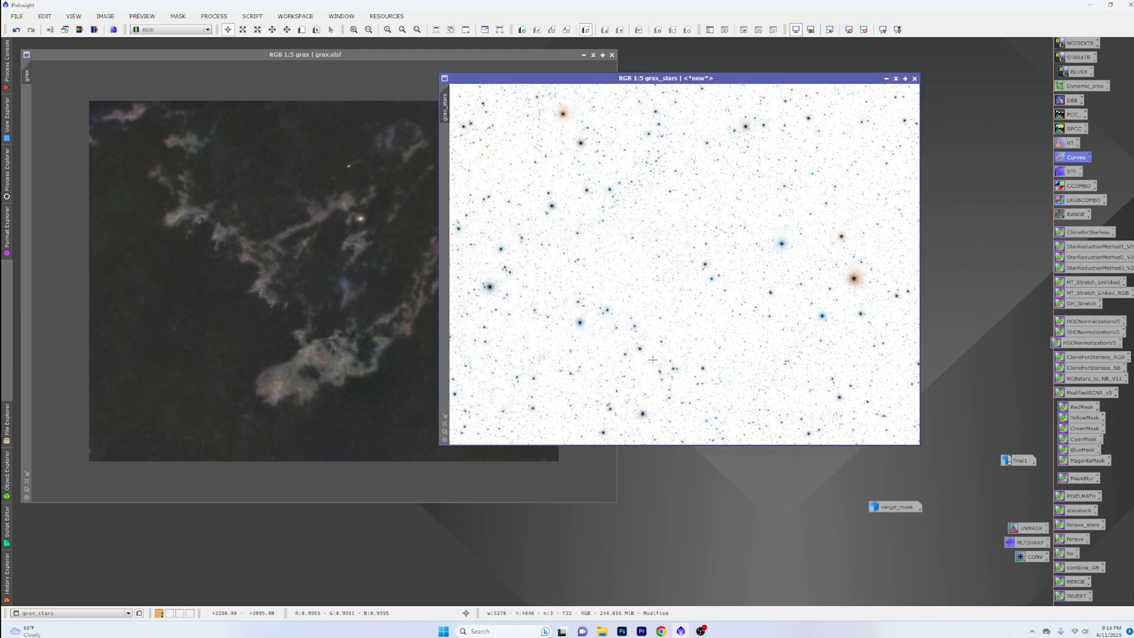
Step: Invert grax_stars back to normal polarity with colourful stars on black sky
left_click(100, 16)
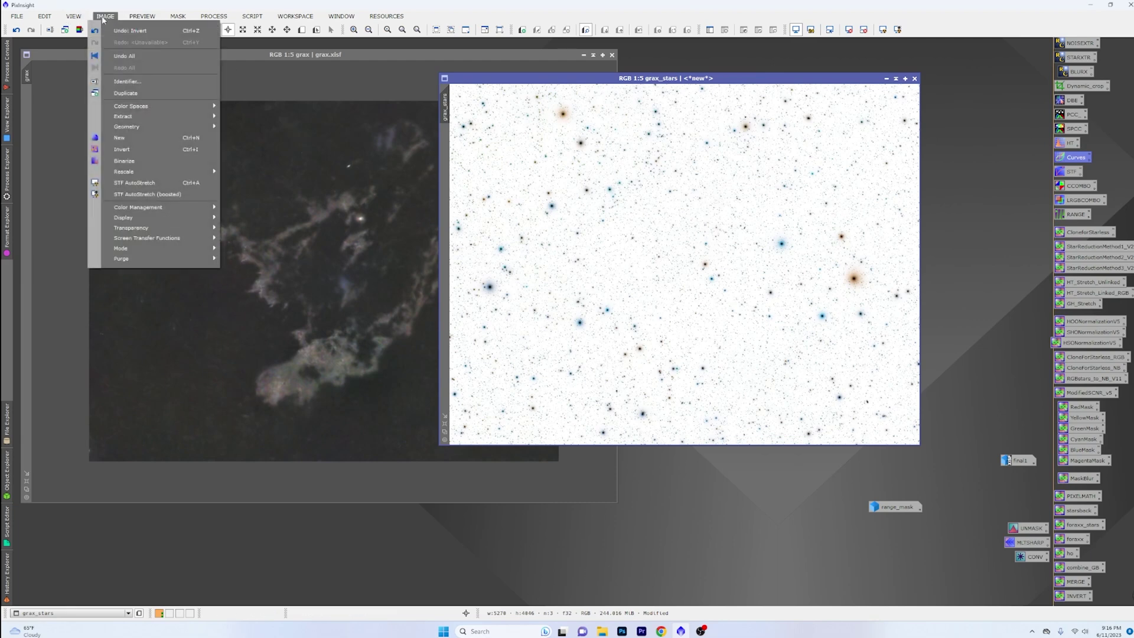
left_click(177, 150)
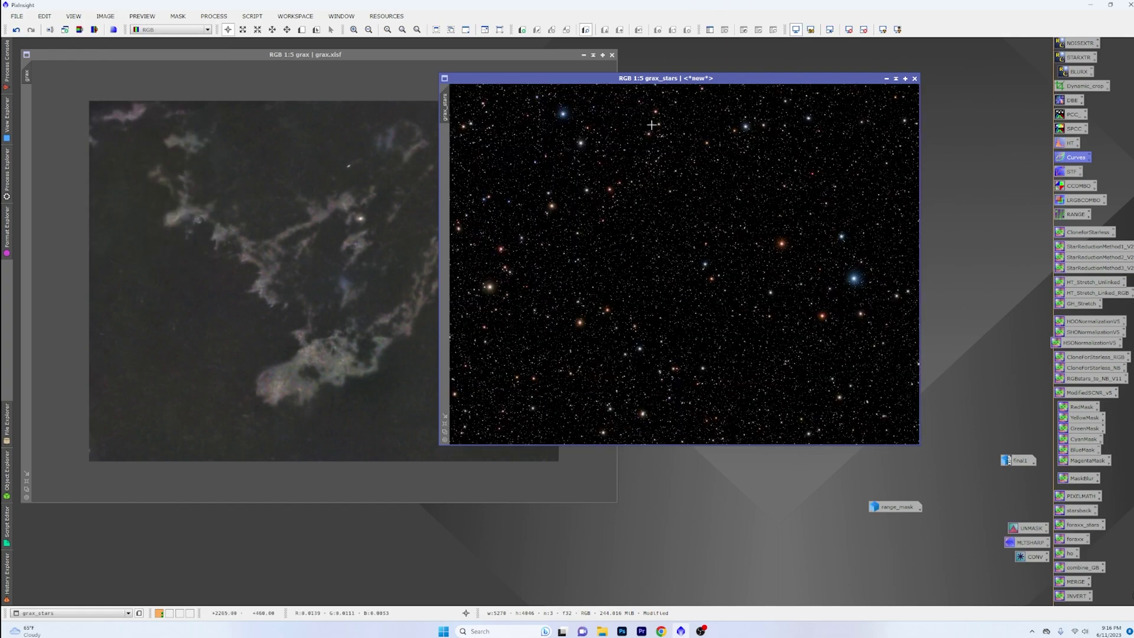
left_click_drag(663, 78, 683, 64)
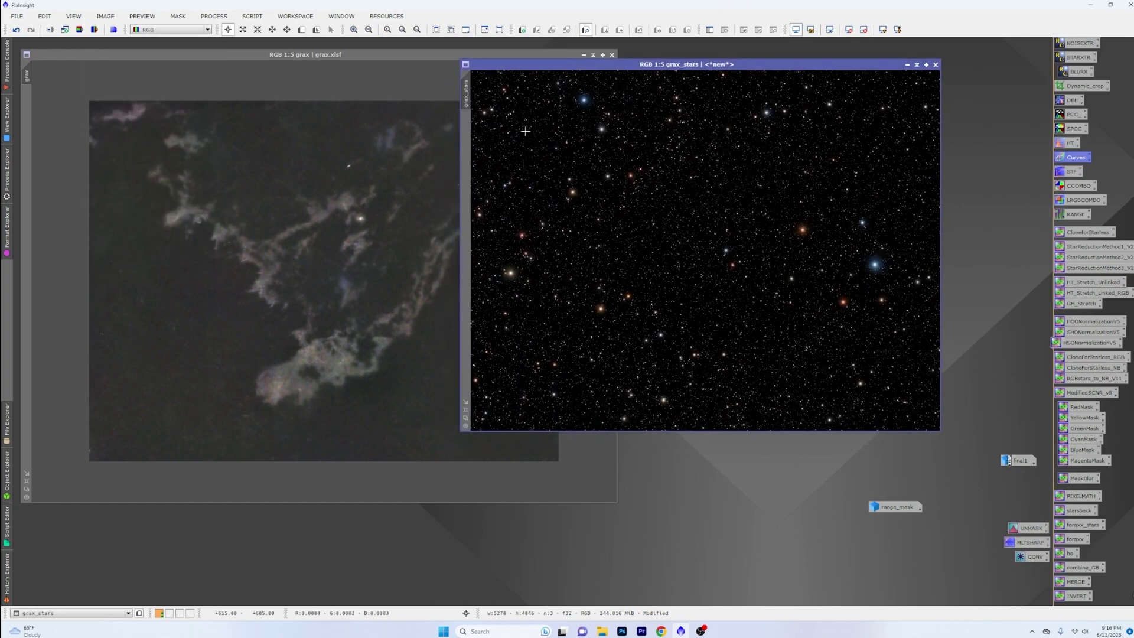
Step: Rename the star image's identifier to stars
right_click(466, 99)
left_click(536, 140)
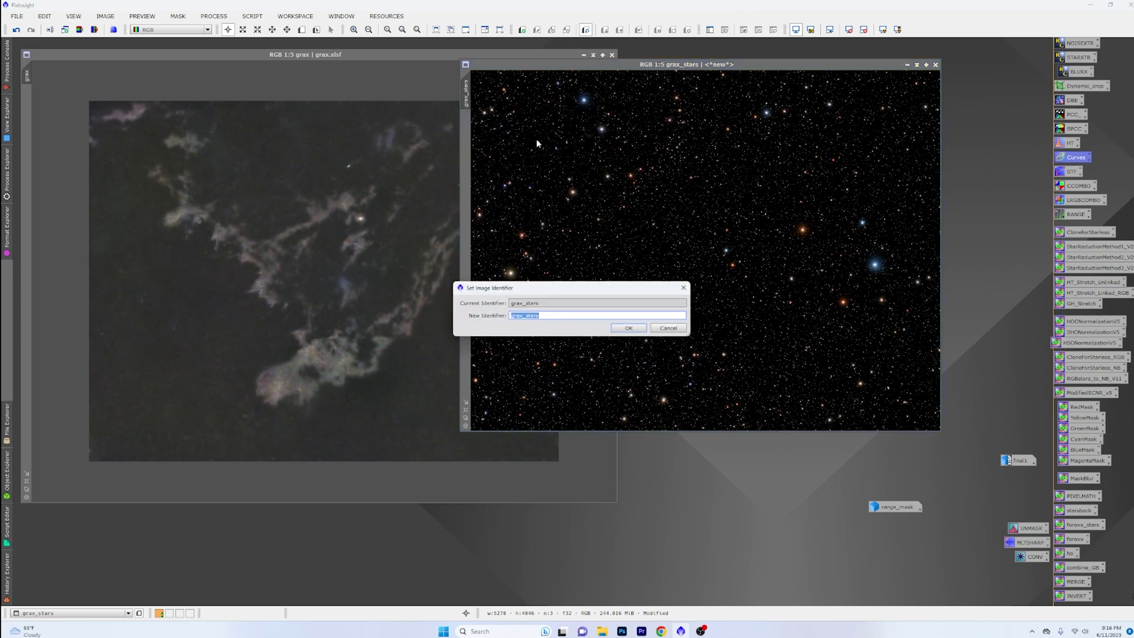
type("star")
key("Return")
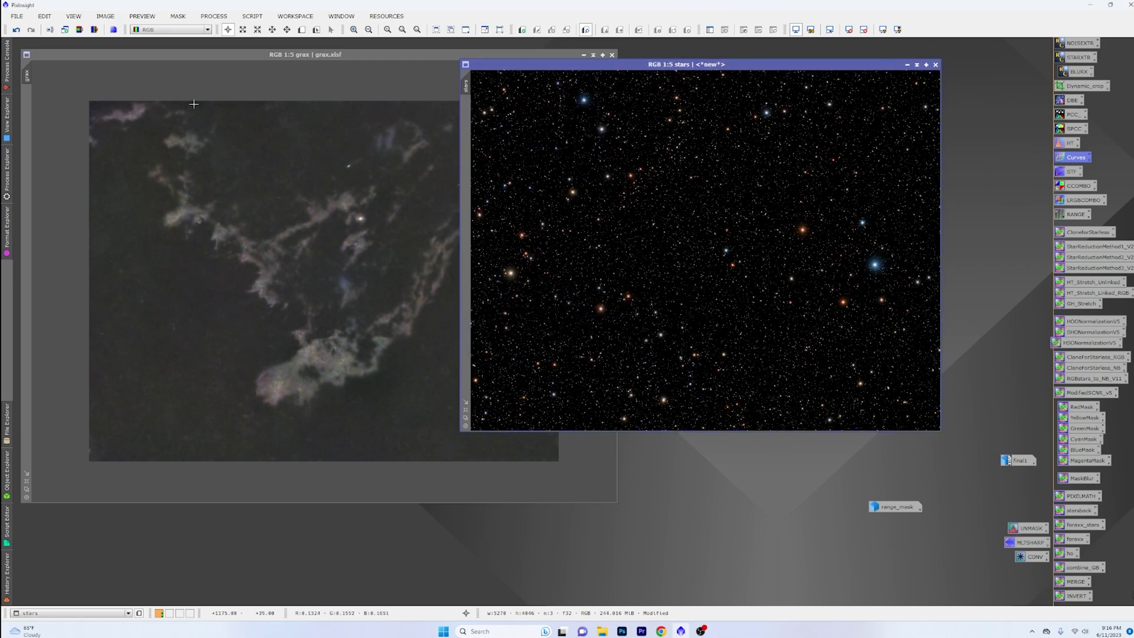
Step: Rename the nebula image's identifier to starless
right_click(26, 76)
left_click(84, 106)
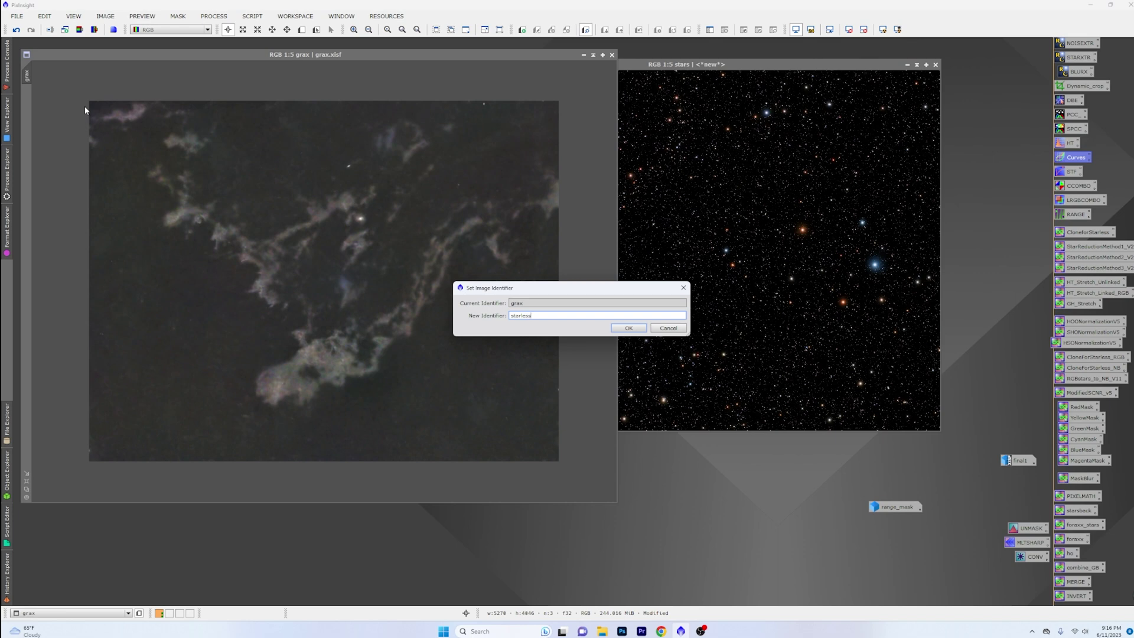
left_click(628, 327)
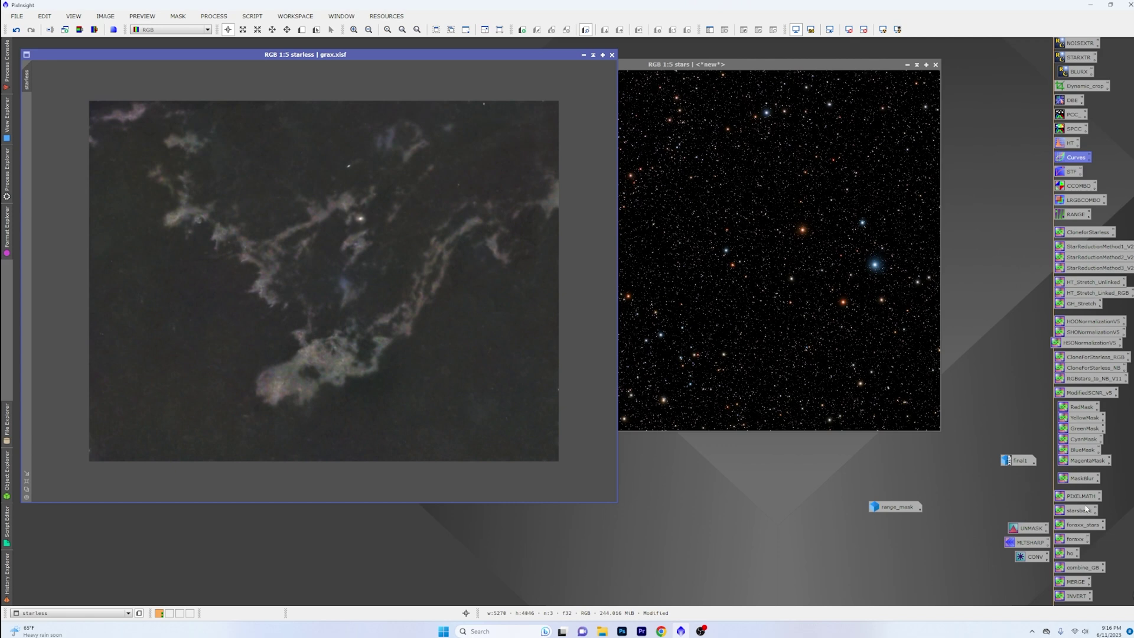
Step: Apply the starsback PixelMath ~(~starless*~stars) to starless, then close the stars image without saving
double_click(1082, 511)
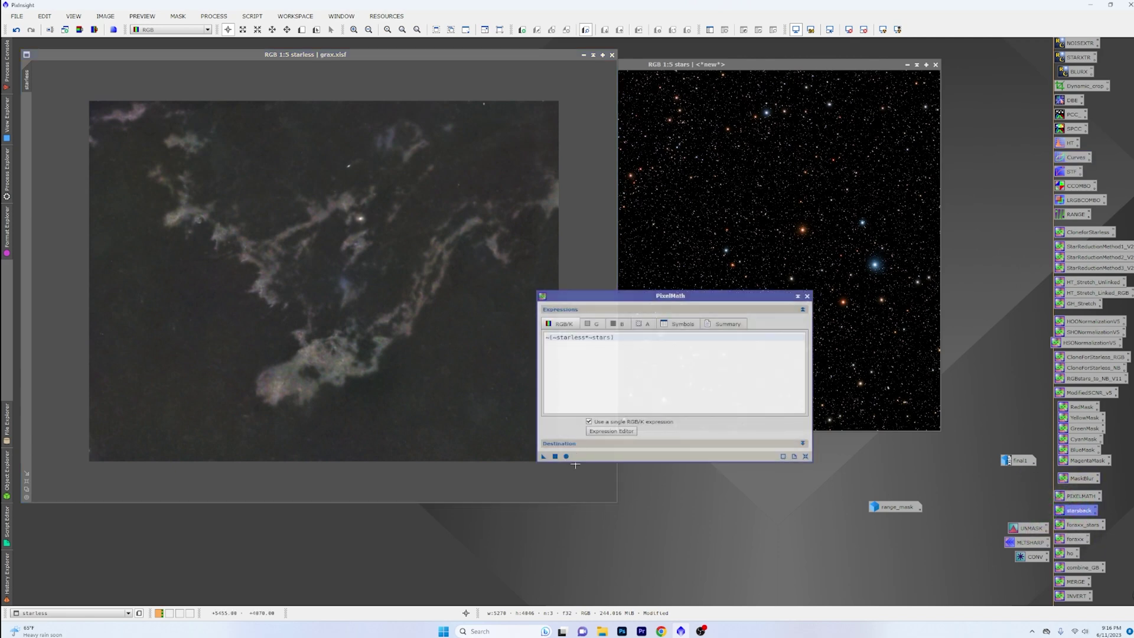
left_click(554, 457)
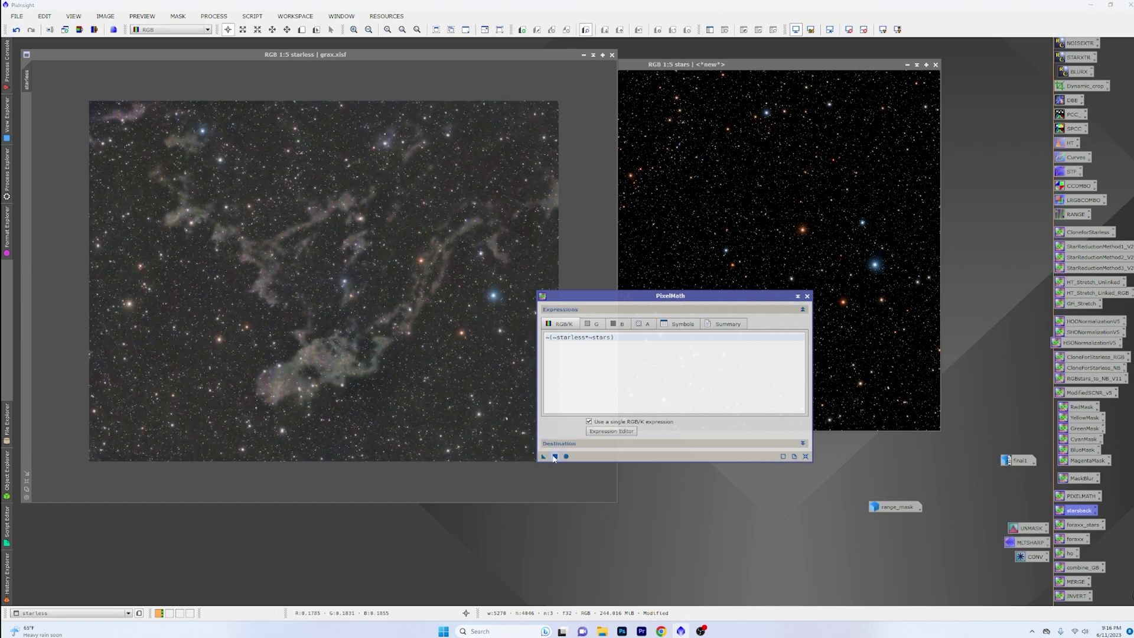
left_click(807, 296)
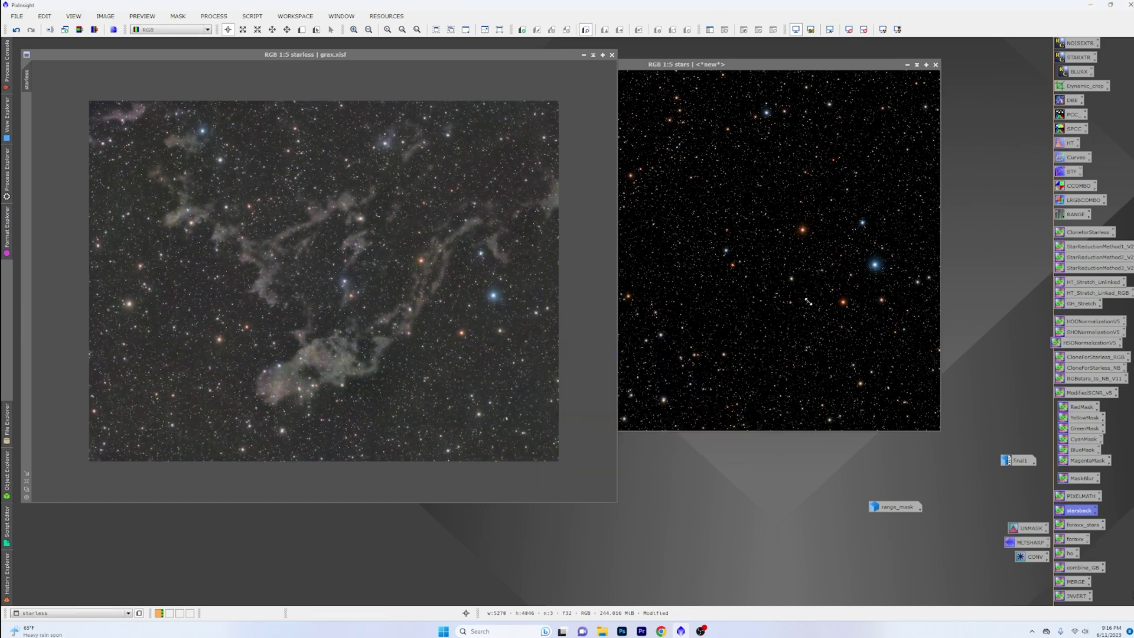
left_click(935, 64)
left_click(551, 337)
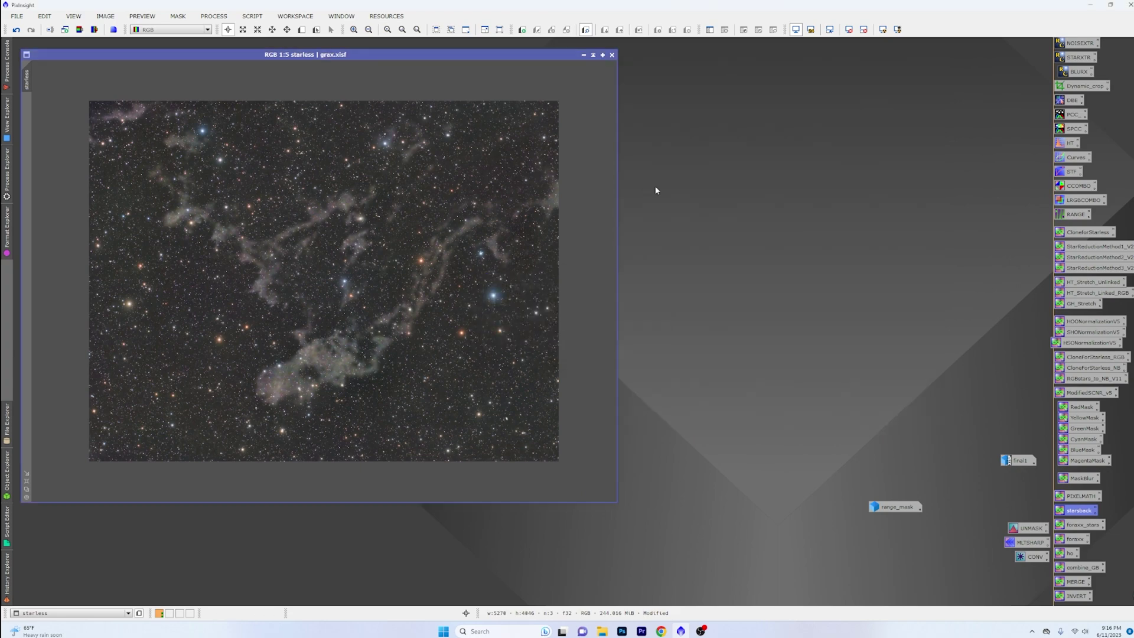
left_click_drag(437, 55, 599, 45)
scroll(571, 277, "up", 1)
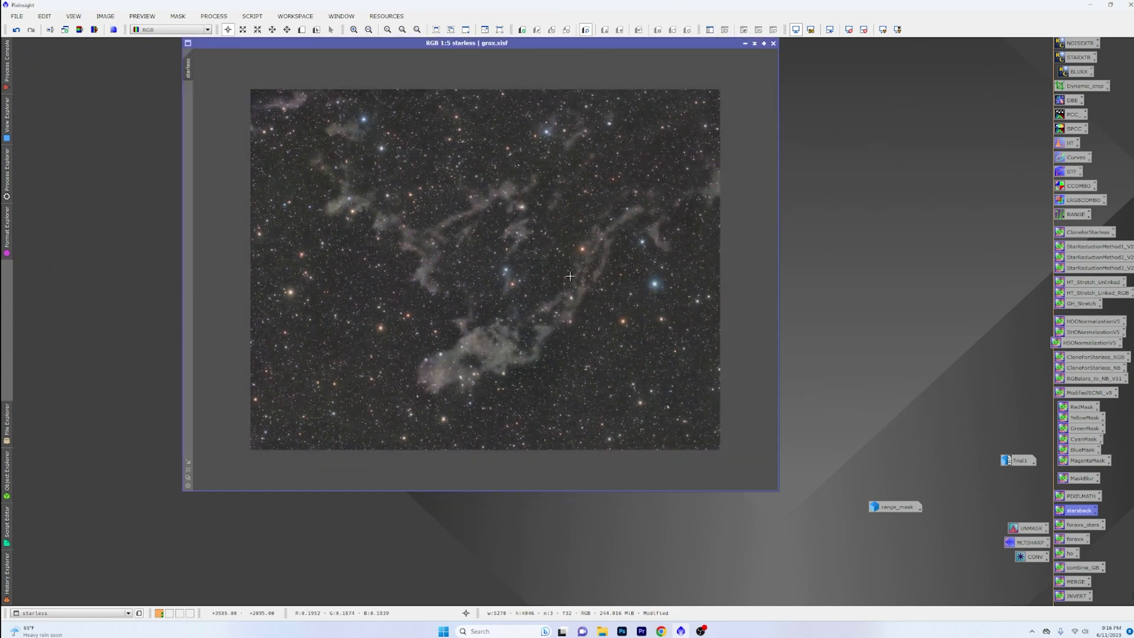
scroll(588, 278, "up", 1)
scroll(595, 277, "up", 1)
scroll(597, 278, "down", 1)
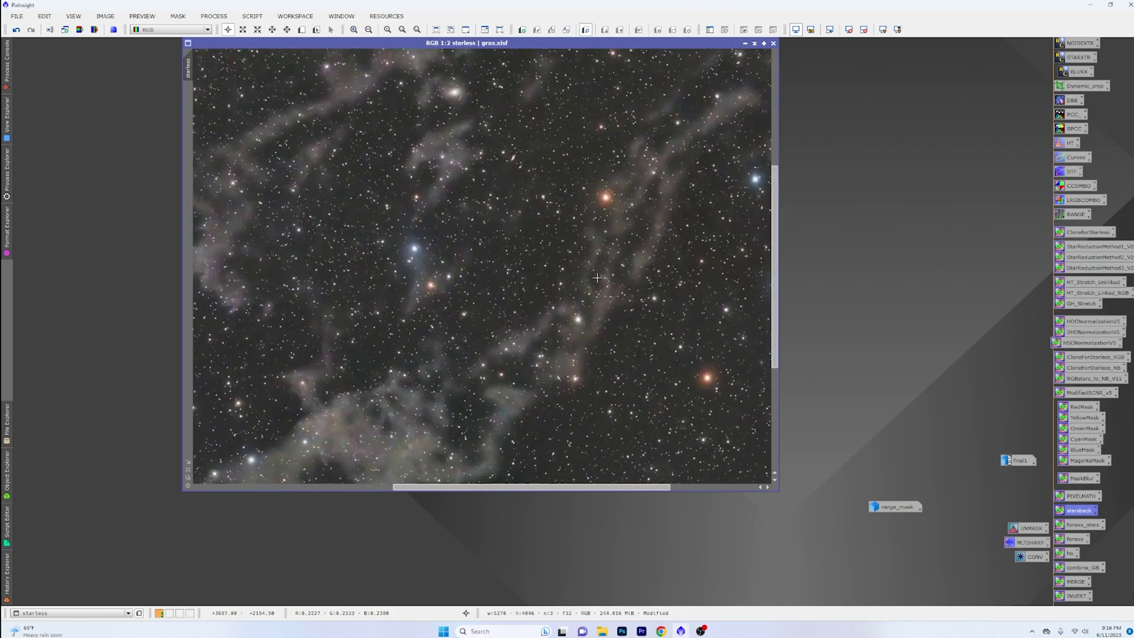
scroll(598, 278, "down", 2)
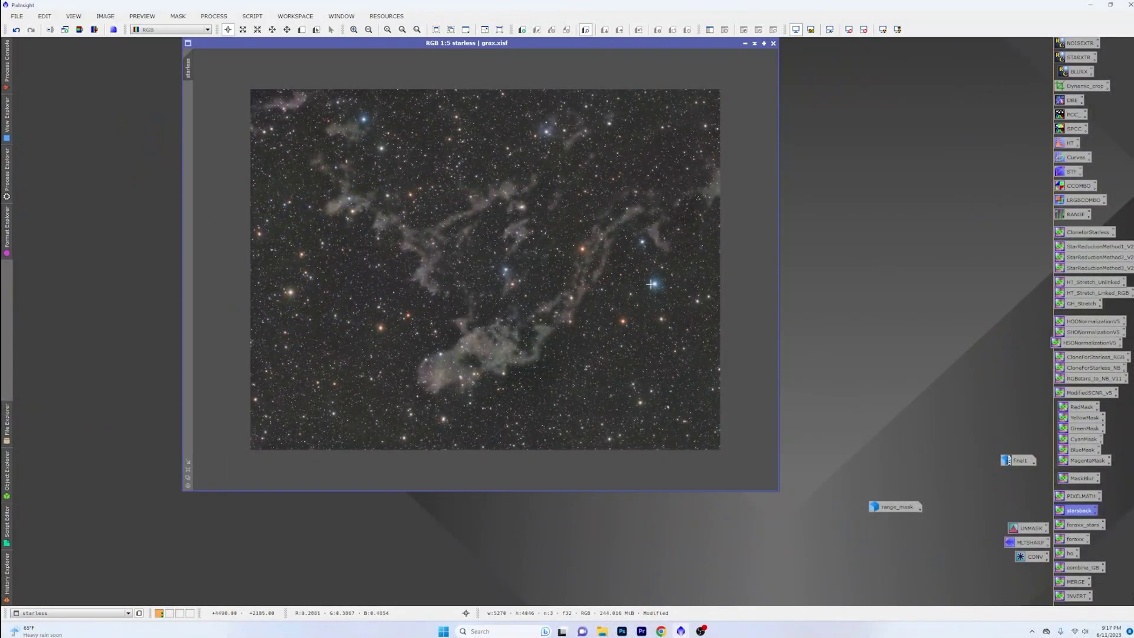
scroll(661, 326, "up", 3)
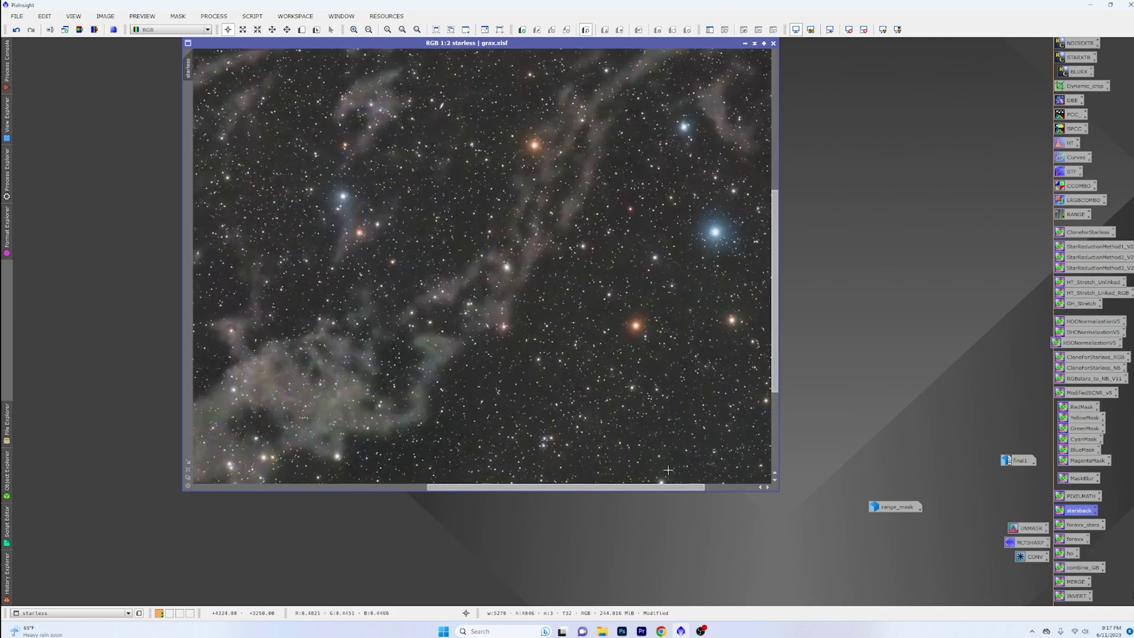
left_click_drag(635, 488, 684, 487)
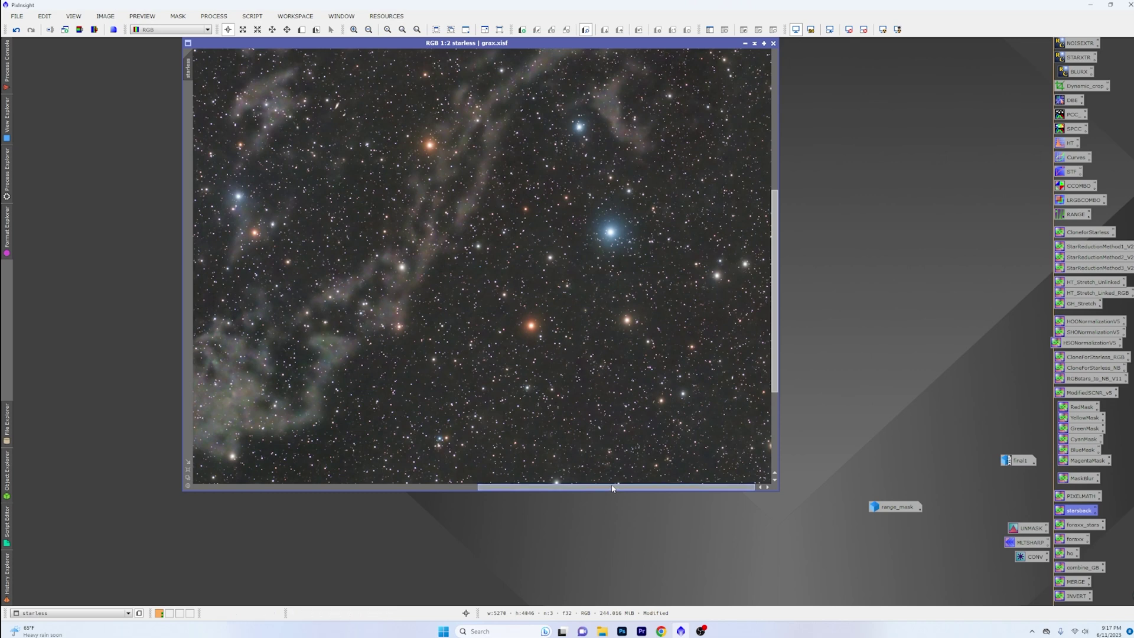
left_click_drag(602, 487, 463, 487)
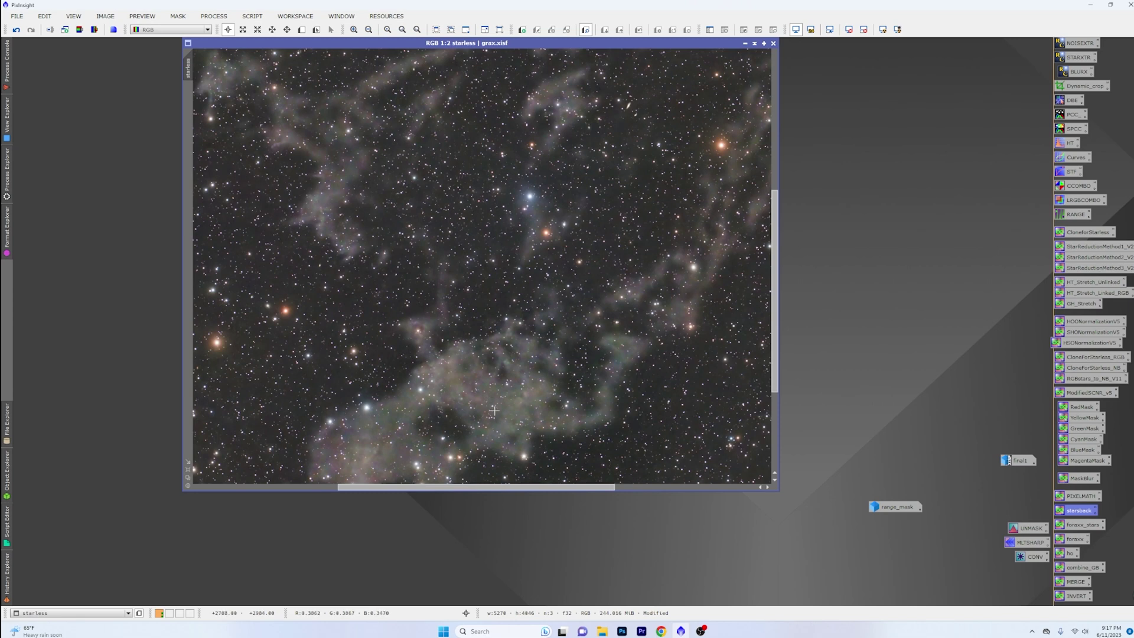
scroll(493, 410, "up", 1)
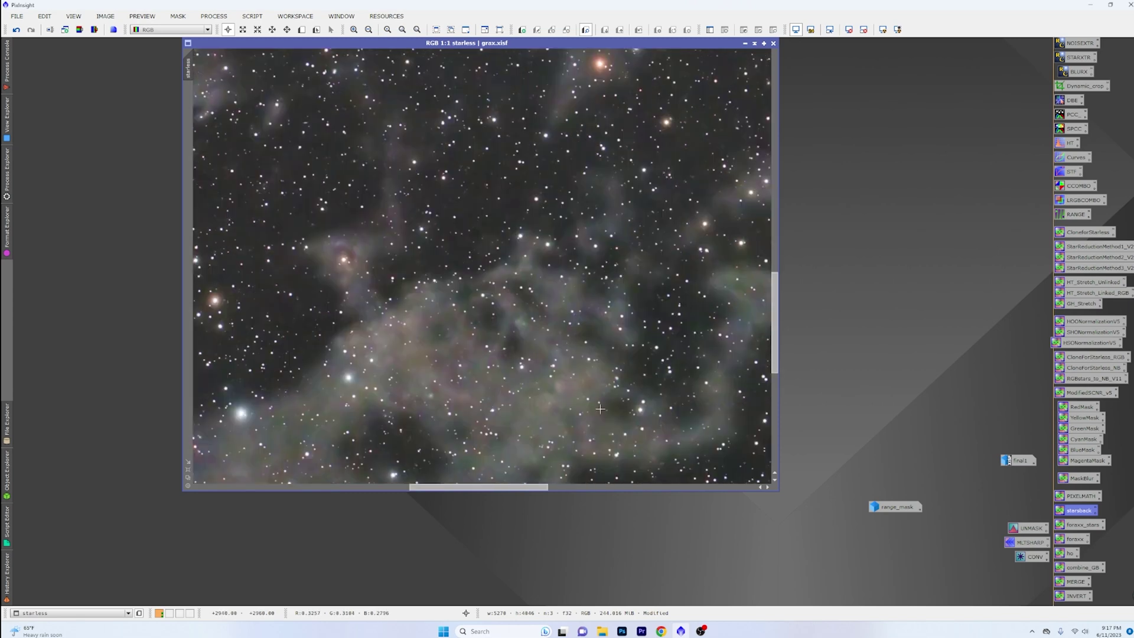
left_click_drag(774, 352, 774, 399)
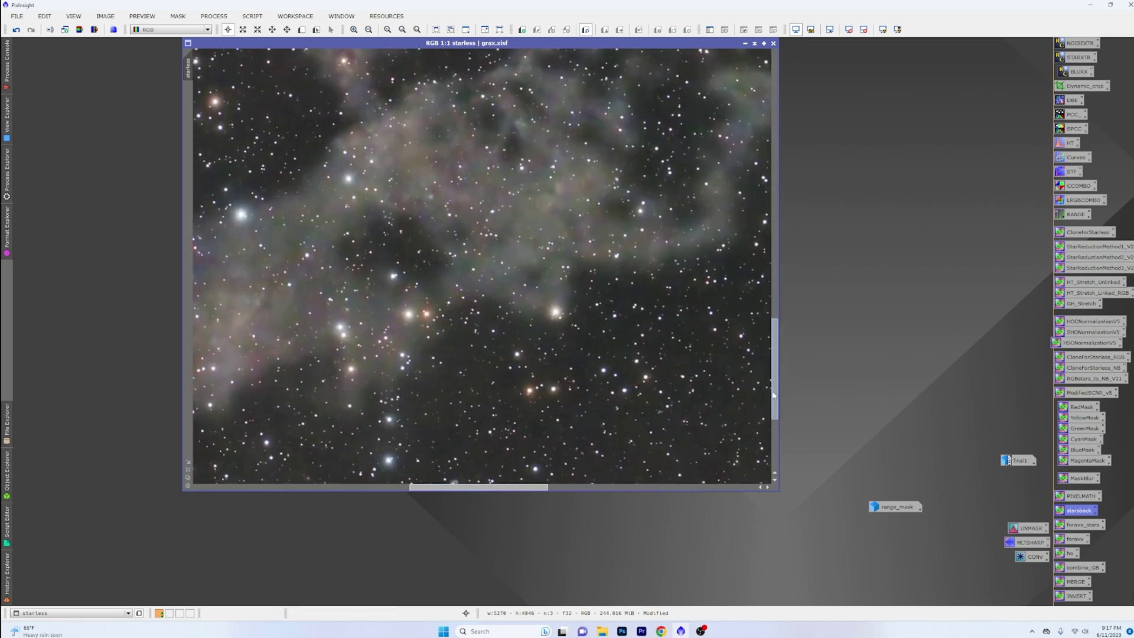
left_click_drag(517, 488, 479, 490)
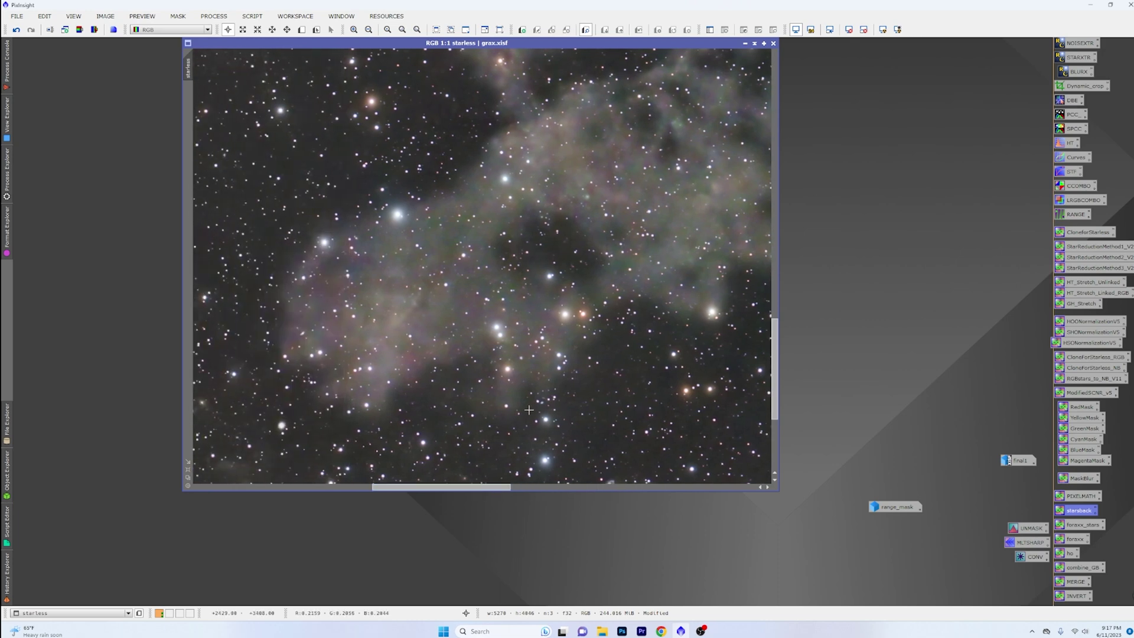
scroll(544, 397, "down", 4)
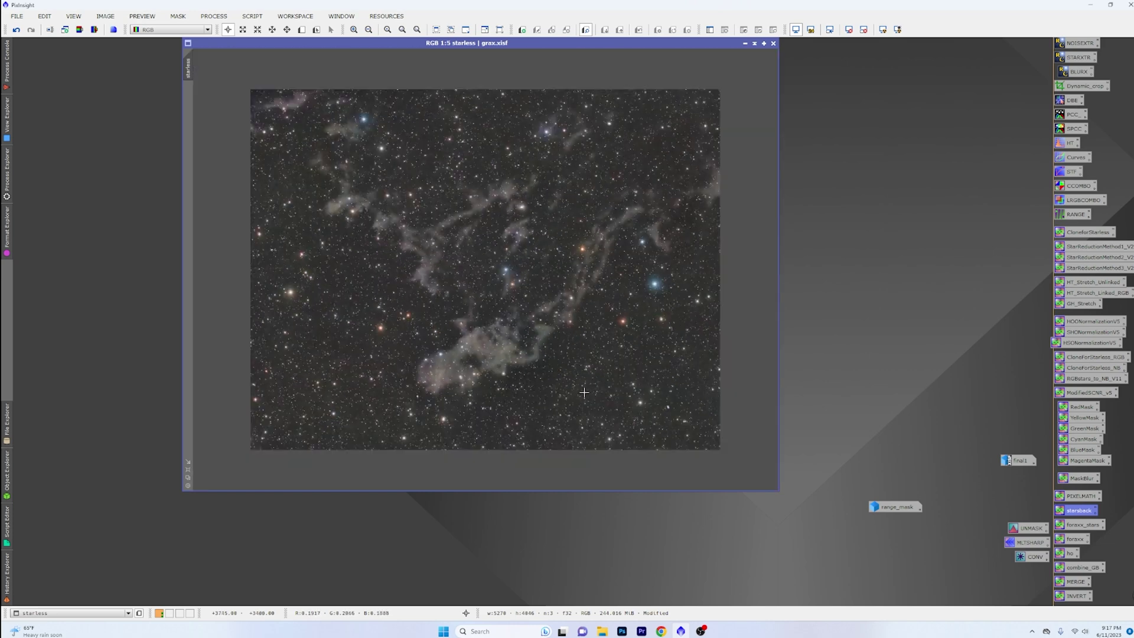
scroll(584, 391, "up", 1)
scroll(584, 390, "down", 1)
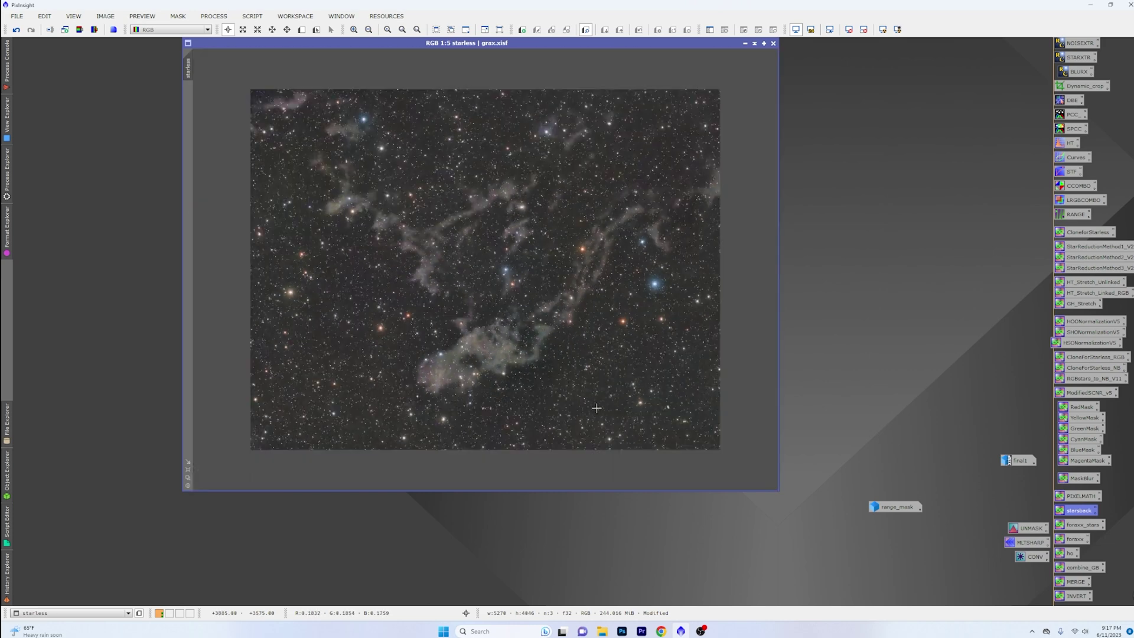